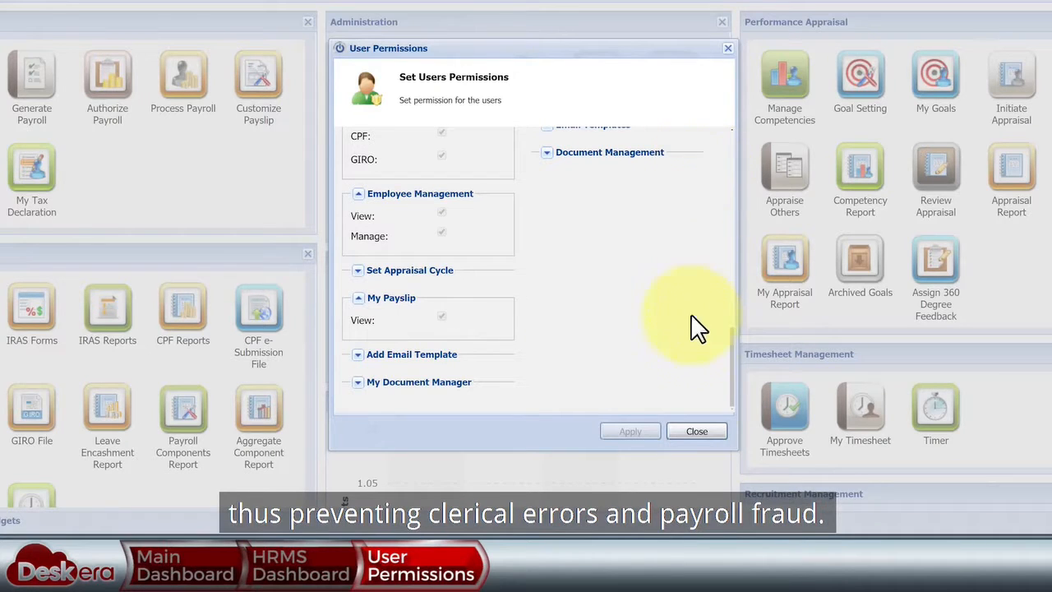
- Close User Permissions, review Deskera HRMS app access without changes, and return to the HRMS tab
click(695, 433)
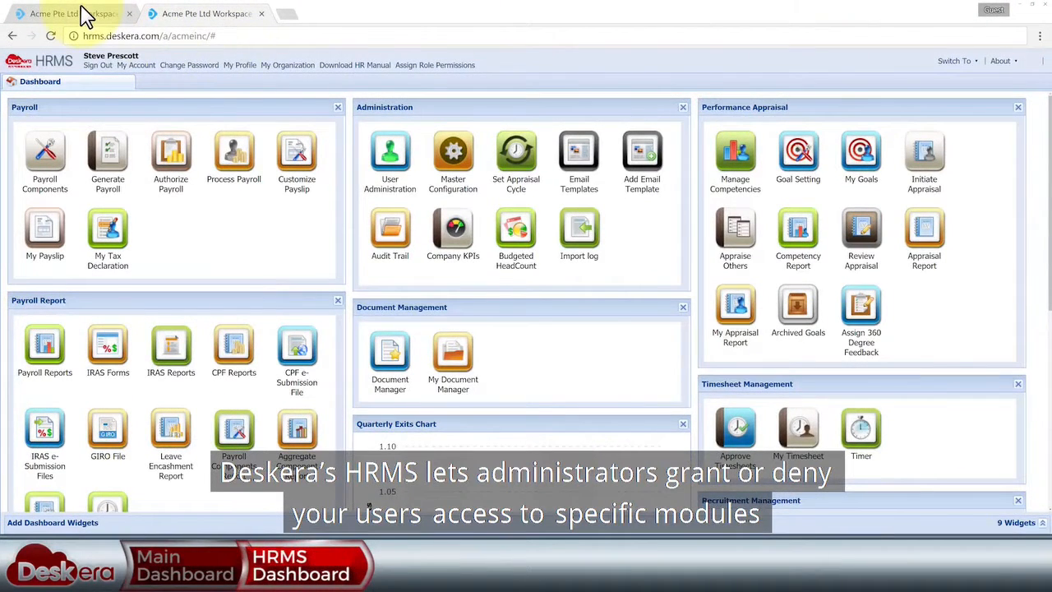
click(85, 15)
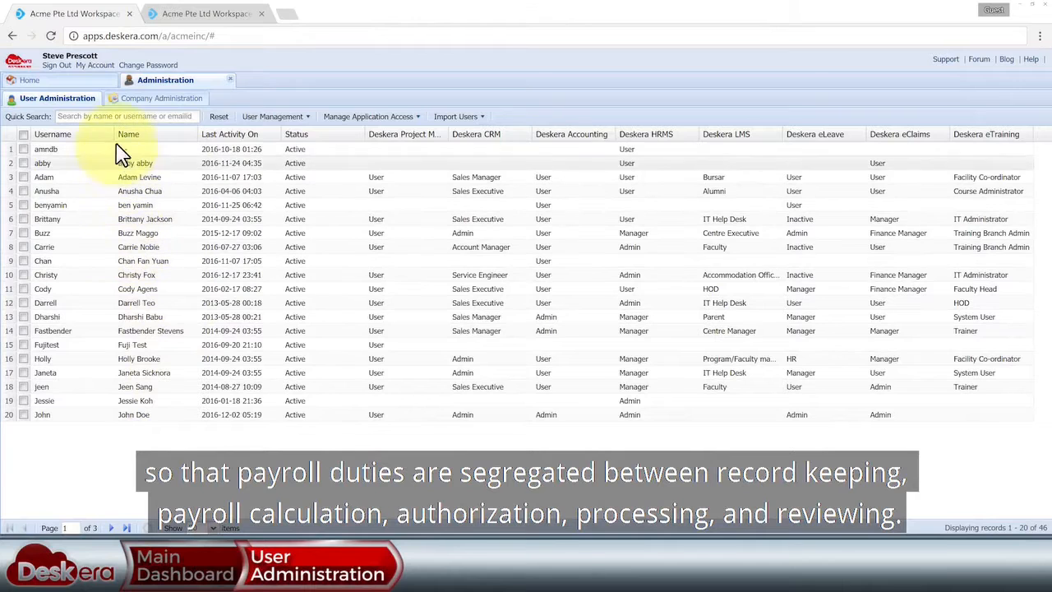
click(395, 117)
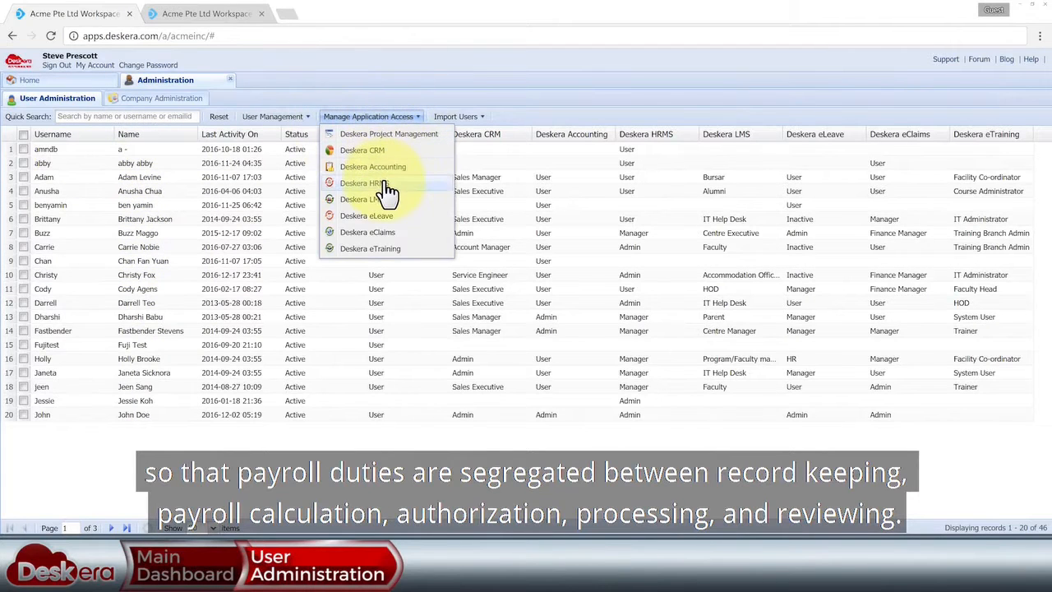
click(385, 184)
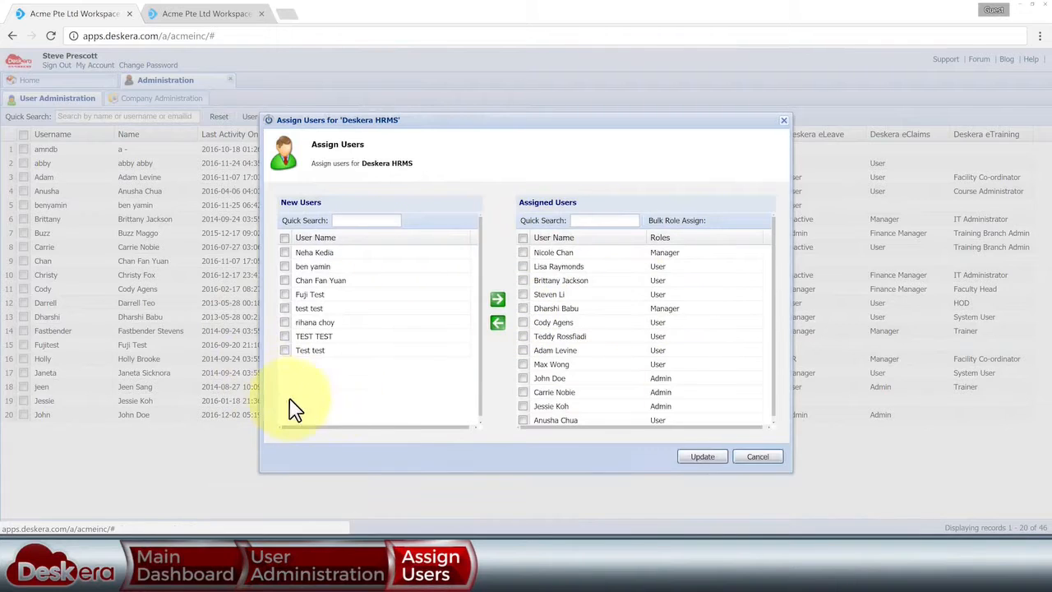
click(751, 456)
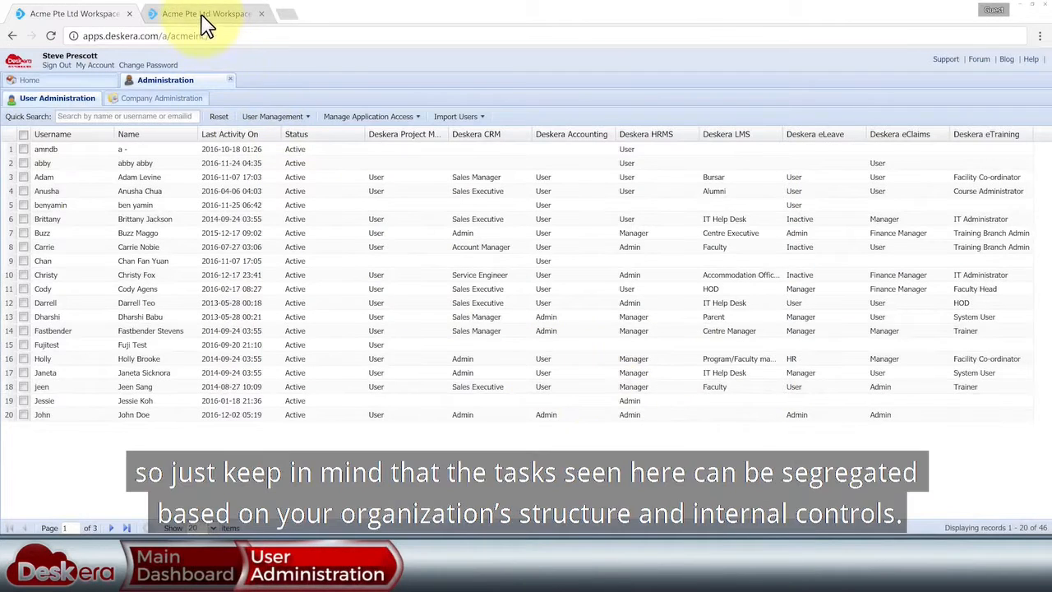
click(203, 15)
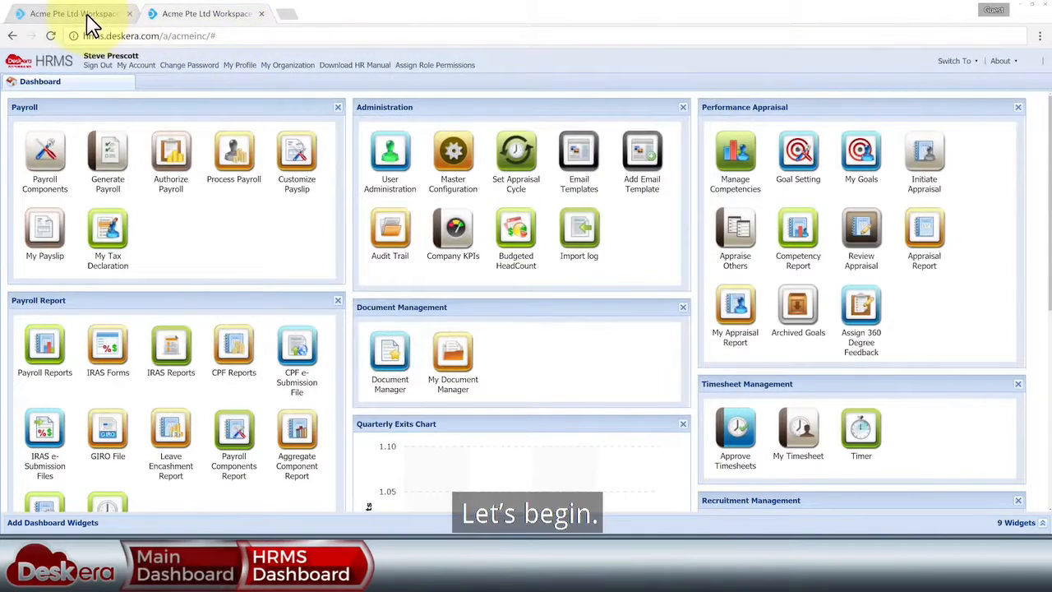
- Open both the workspace Administration user list and HRMS User Administration, ending on the workspace list
click(86, 16)
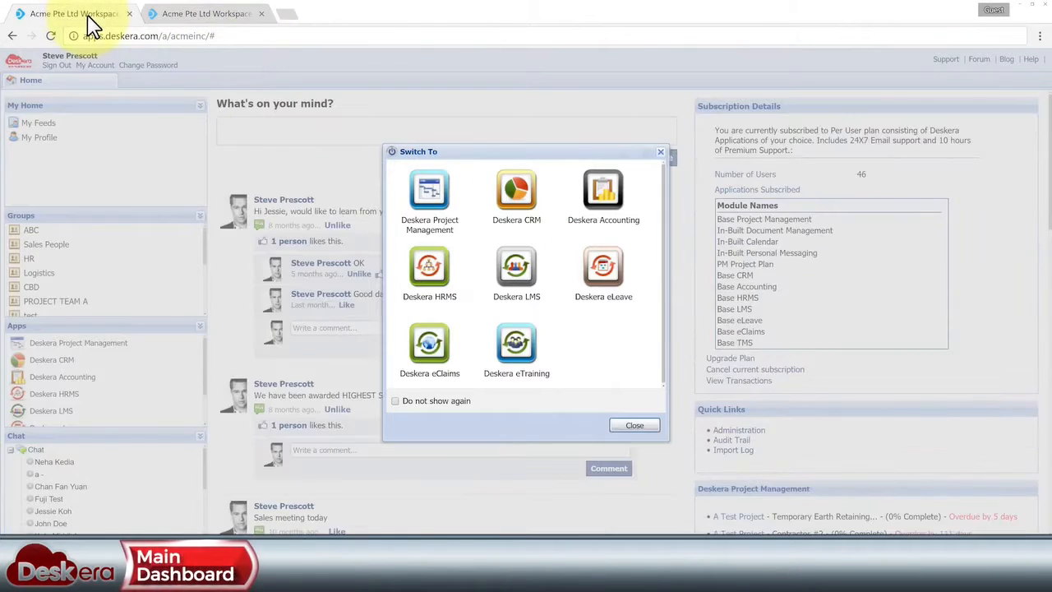
click(631, 427)
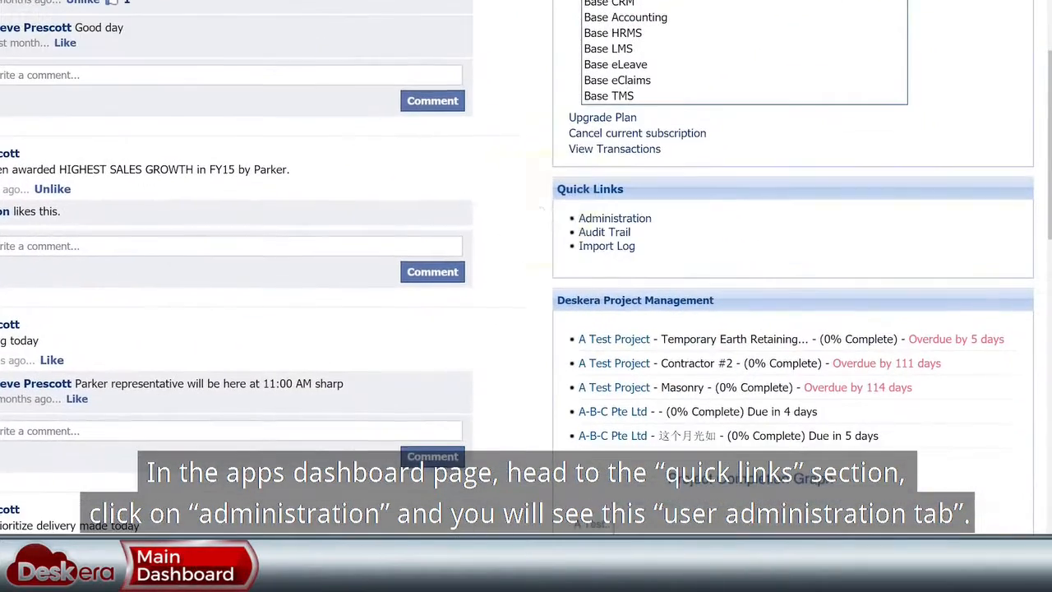
click(624, 220)
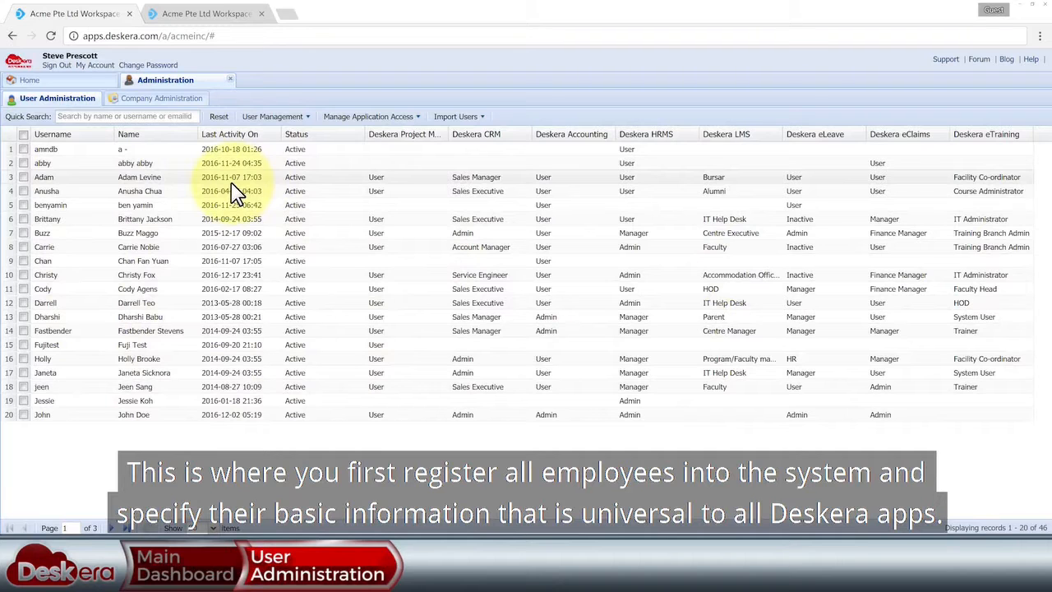
click(222, 15)
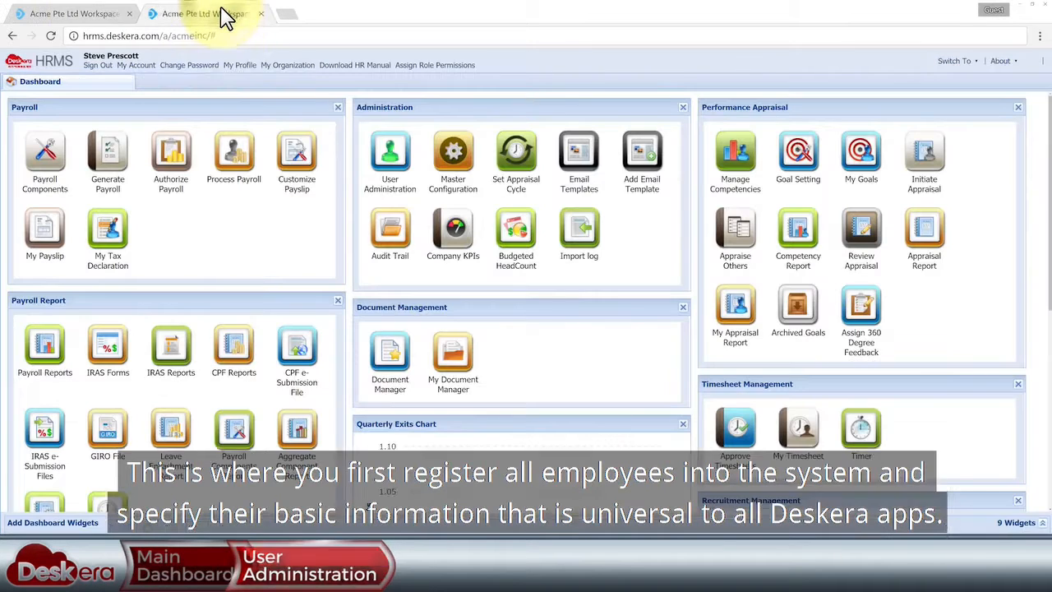
click(389, 161)
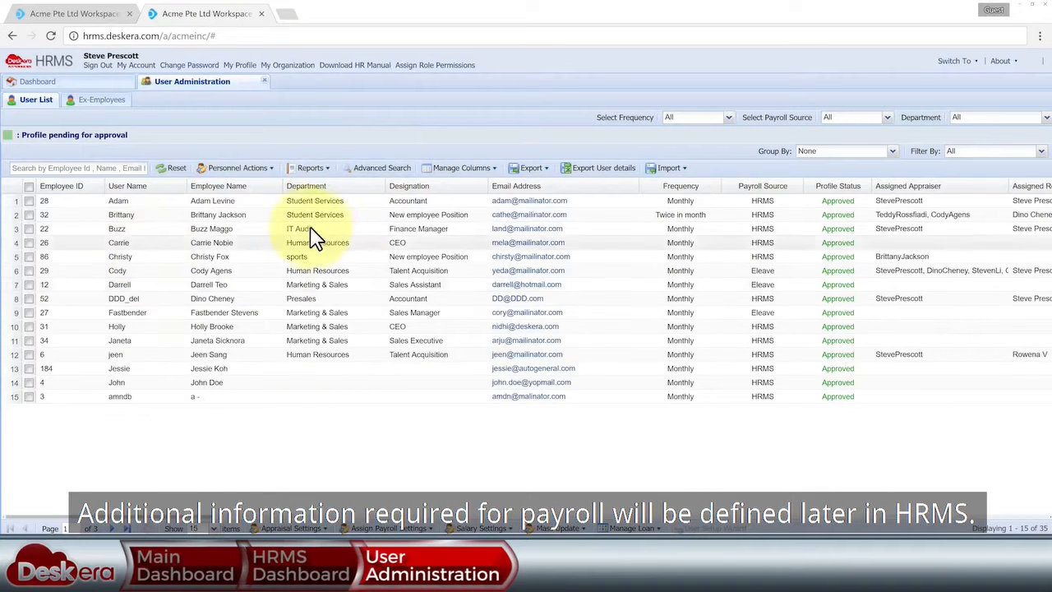
click(86, 14)
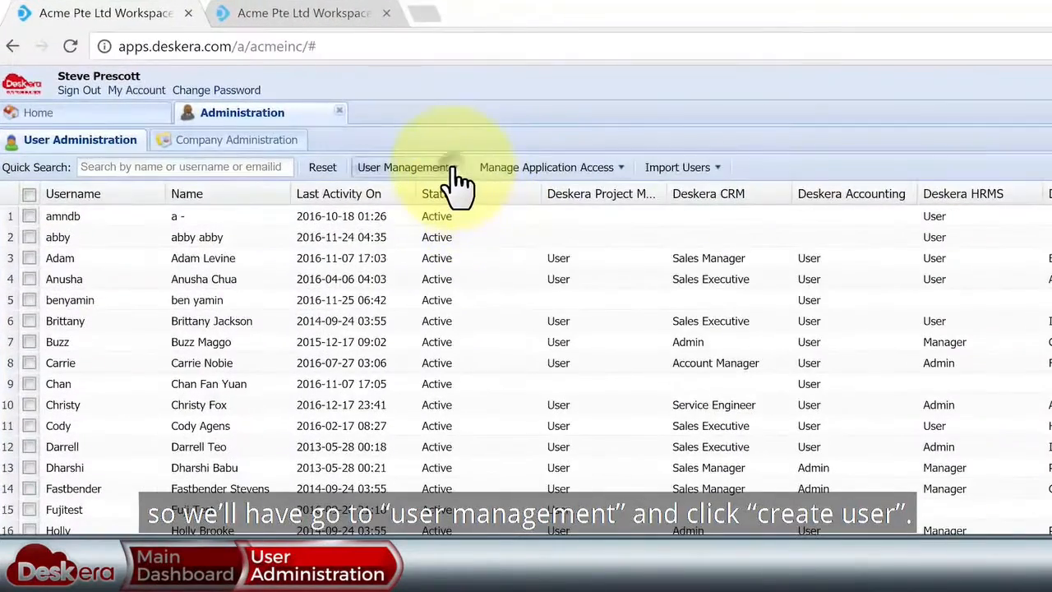
- Start a new user account and fill in the employee's name, username and e-mail
click(305, 117)
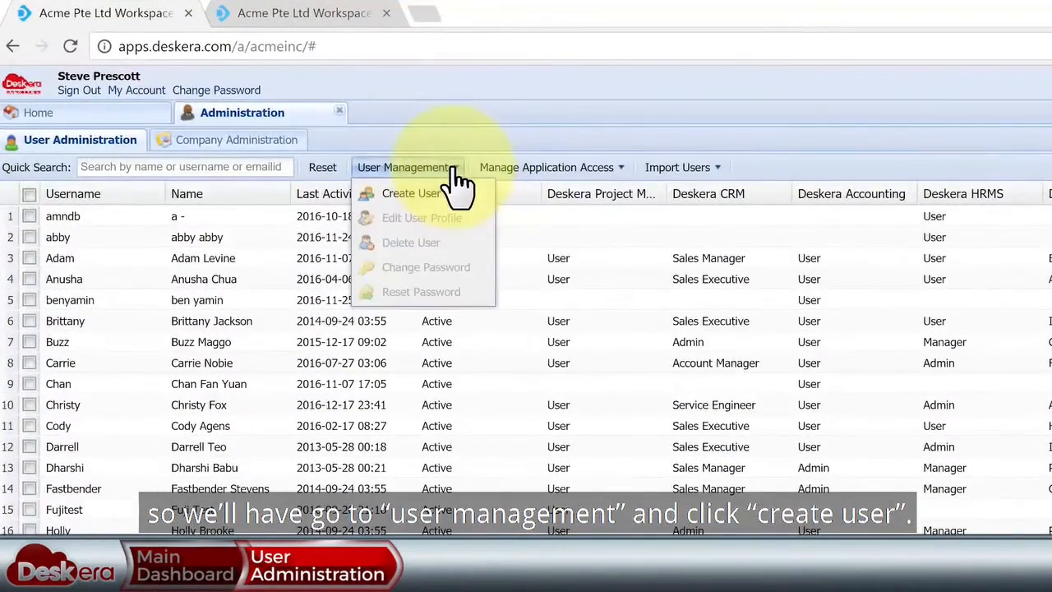
click(442, 194)
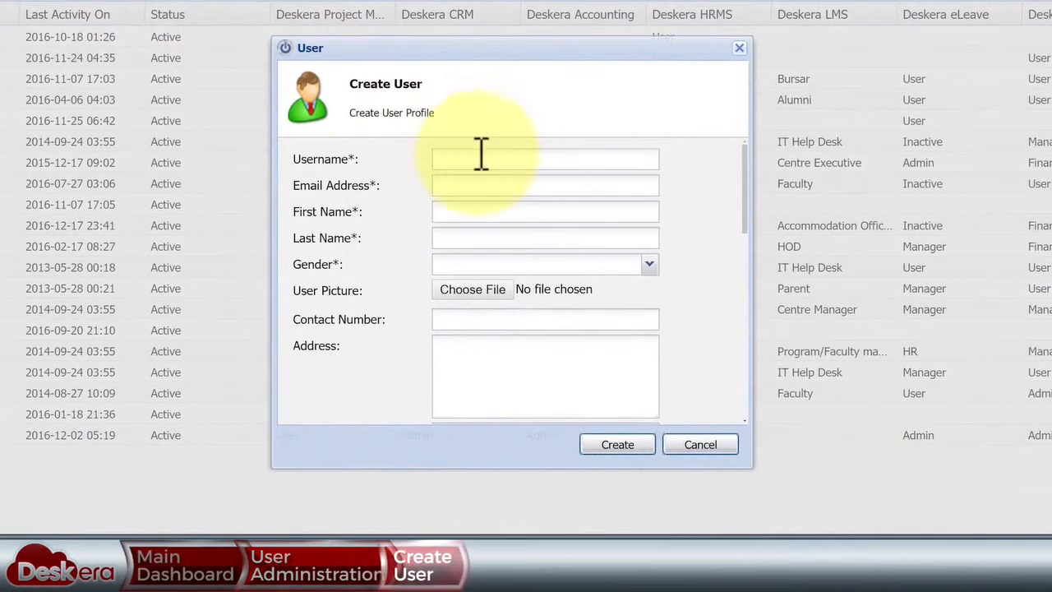
click(486, 212)
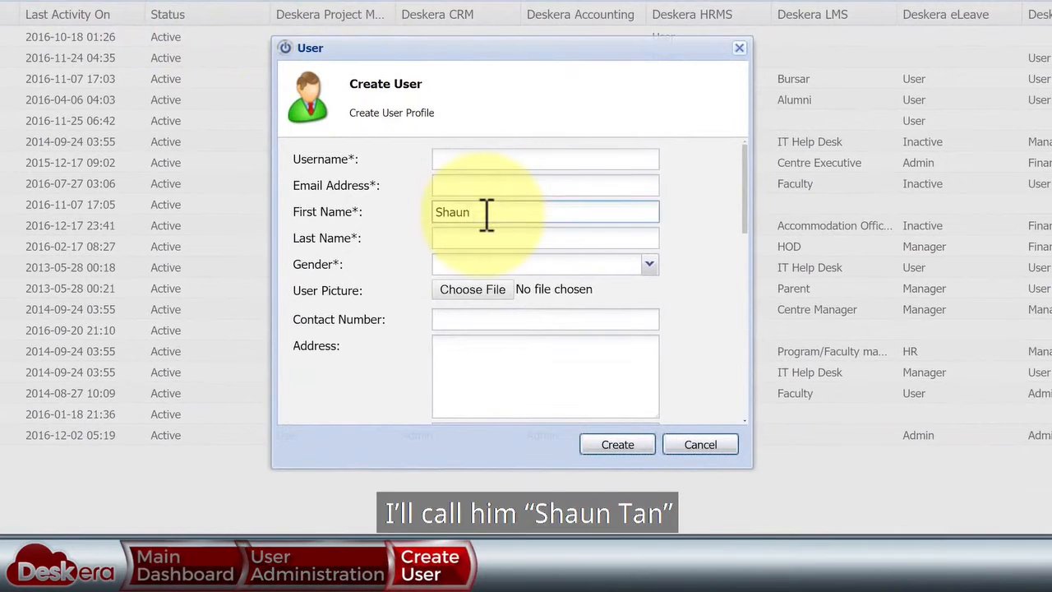
text(Tan)
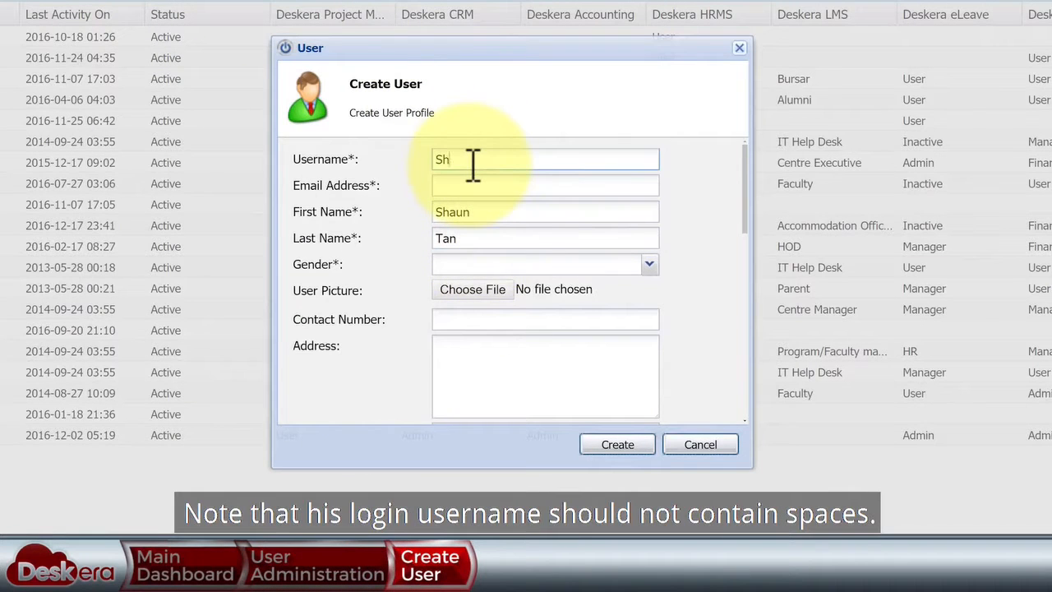
drag(513, 159, 434, 165)
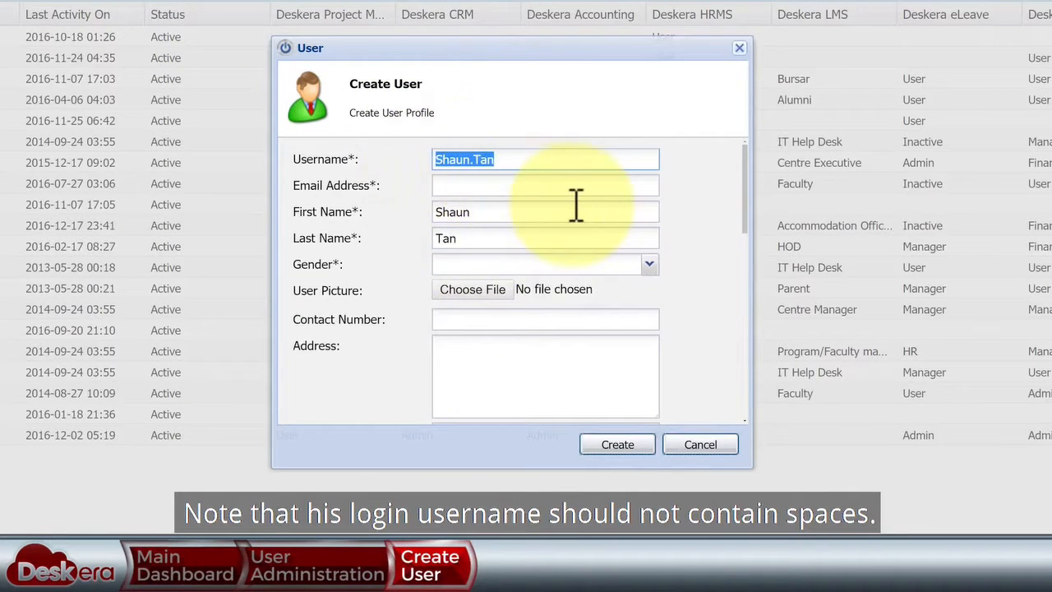
click(562, 165)
click(535, 185)
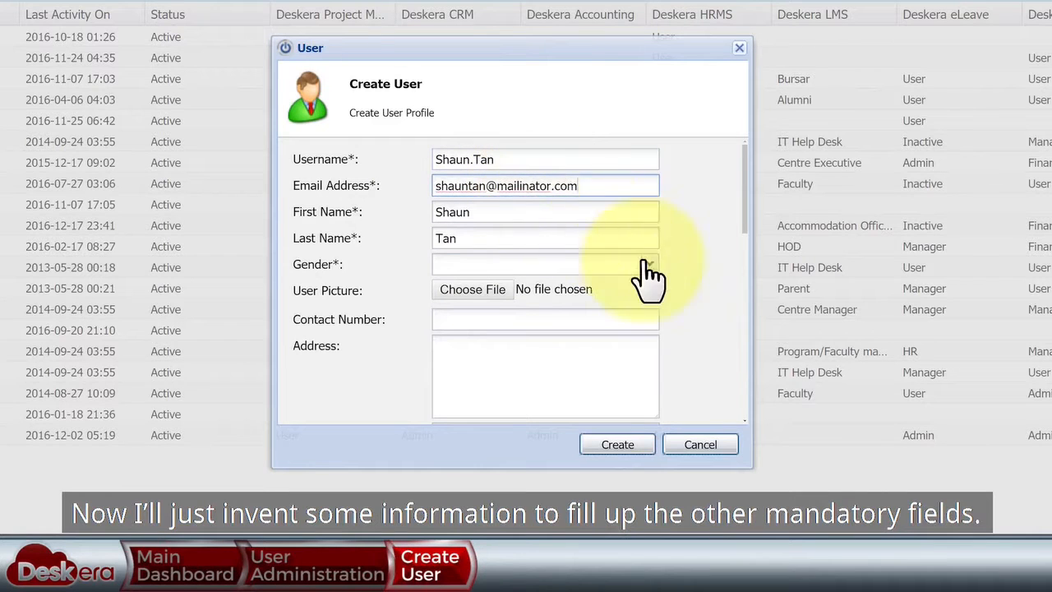
- Set the new user's gender to Male and create the account
click(649, 266)
click(612, 281)
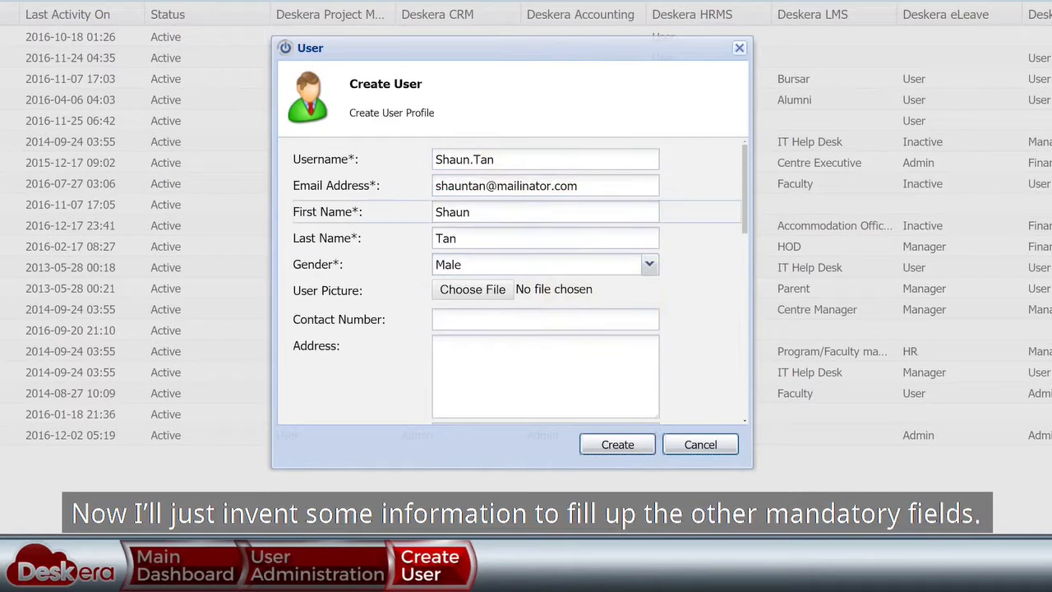
scroll(518, 279, down, 10)
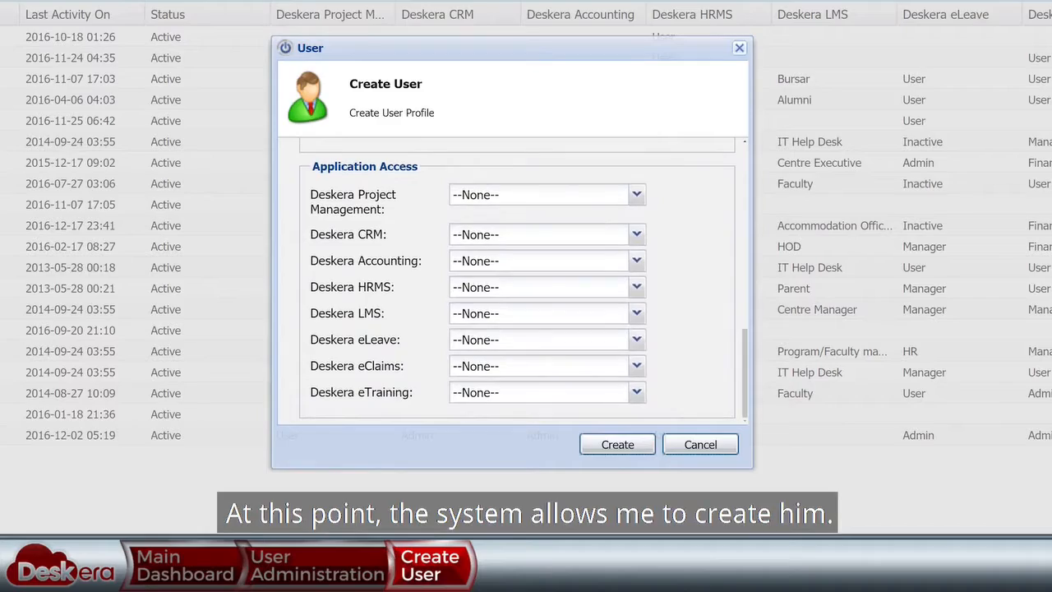
click(640, 445)
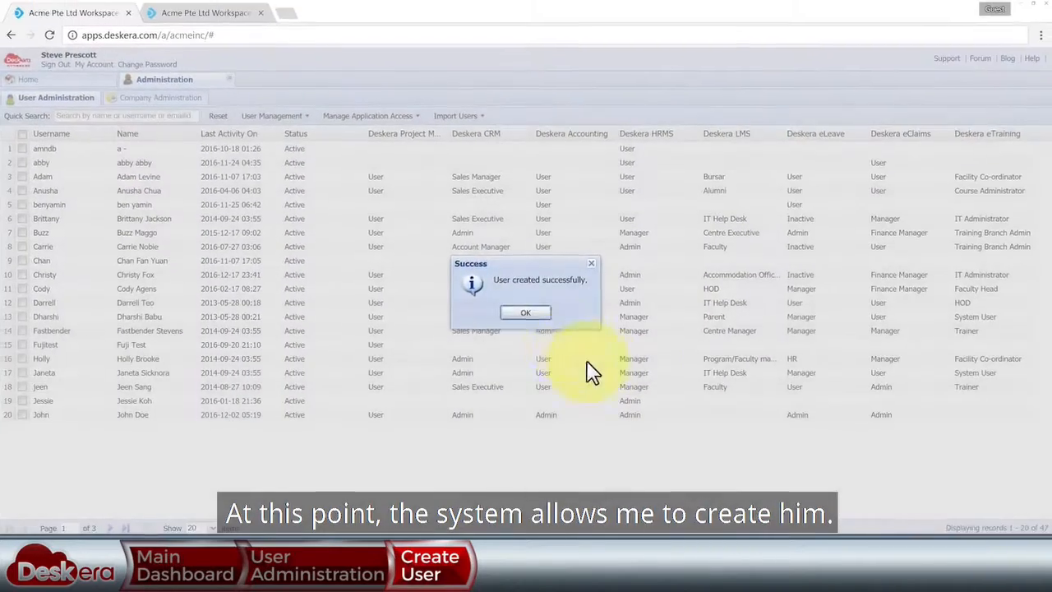
click(534, 315)
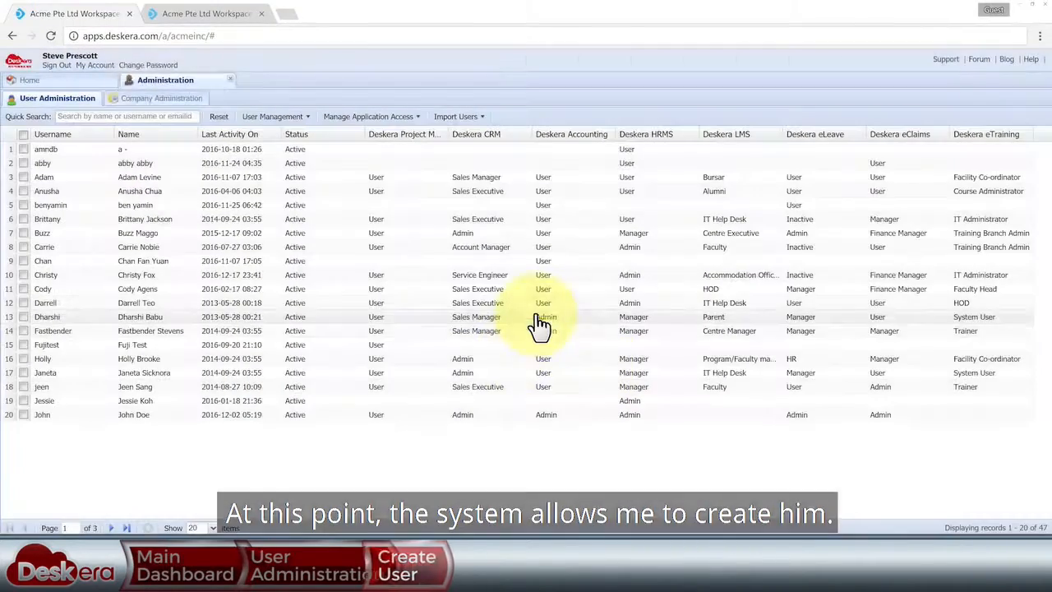
- Show all 47 users on one page and open the new user's profile for editing
click(215, 528)
click(223, 514)
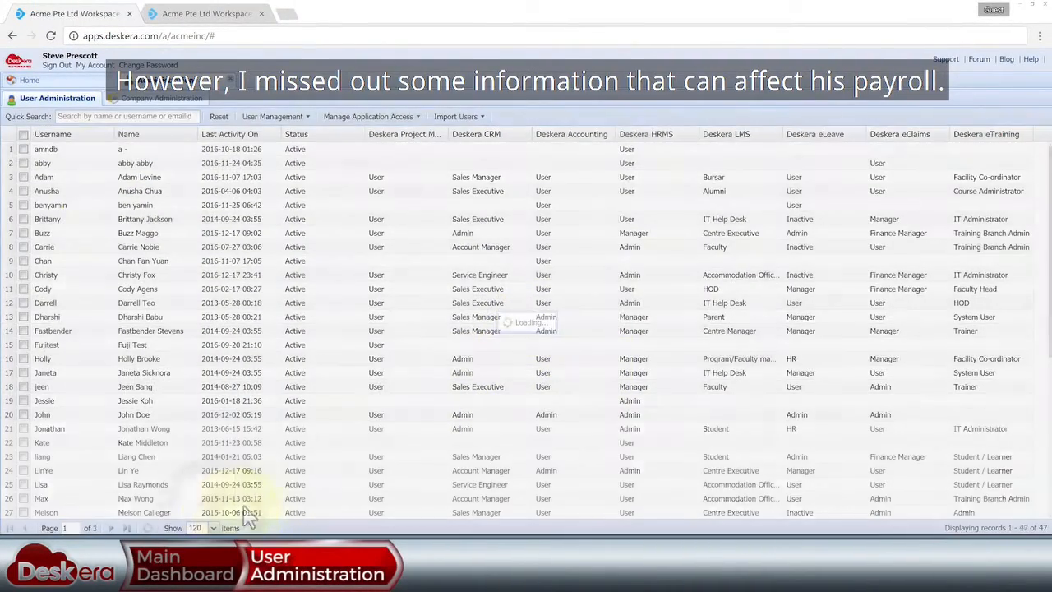
click(49, 428)
scroll(526, 329, down, 5)
click(24, 330)
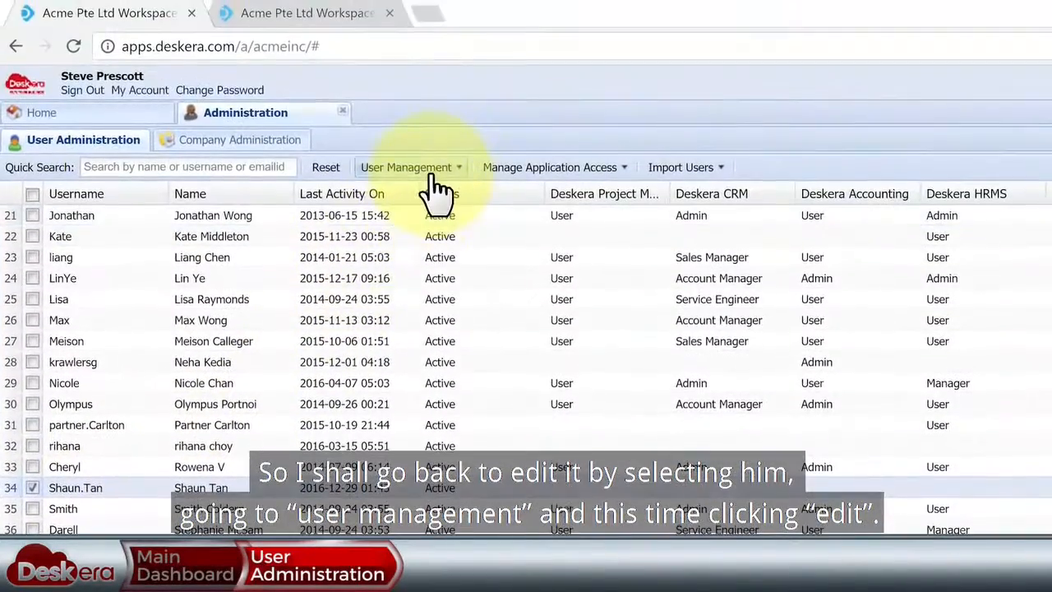
click(423, 168)
click(439, 218)
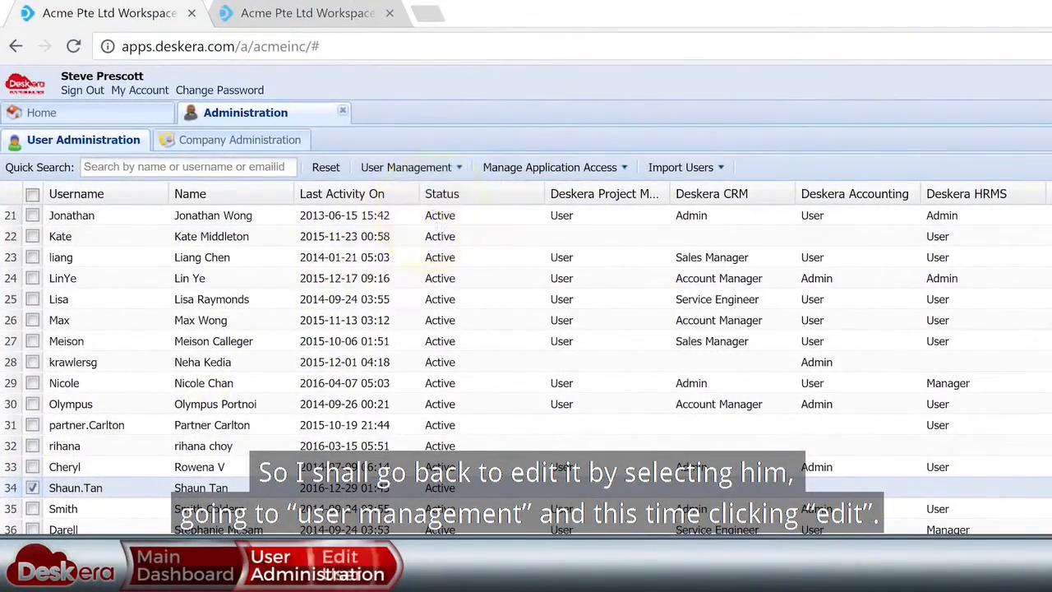
- Set the joining date to 2016-12-03 and confirmation date to 2016-12-06
scroll(526, 271, down, 5)
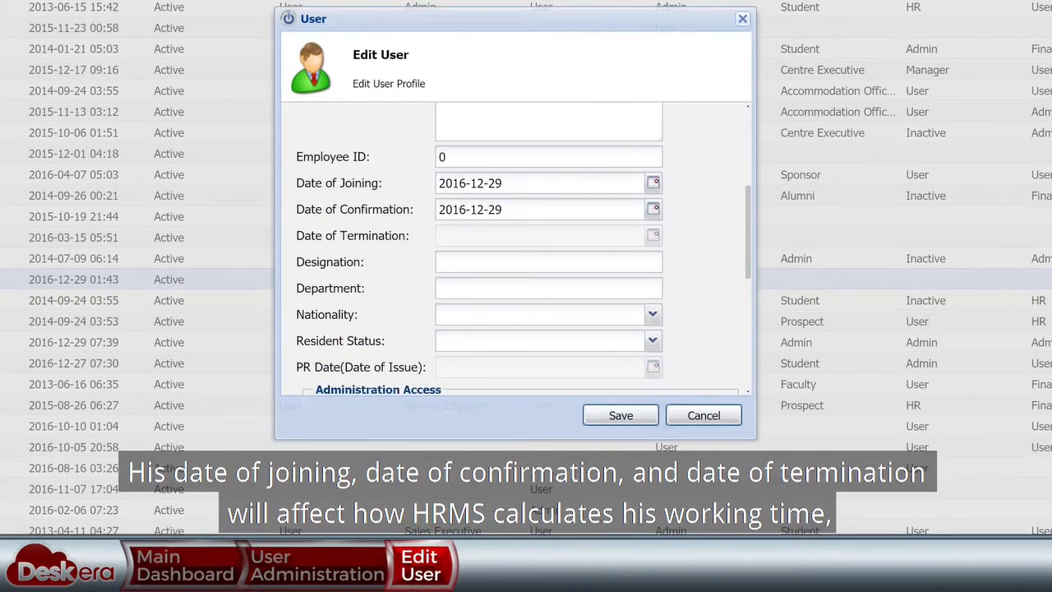
scroll(526, 248, down, 1)
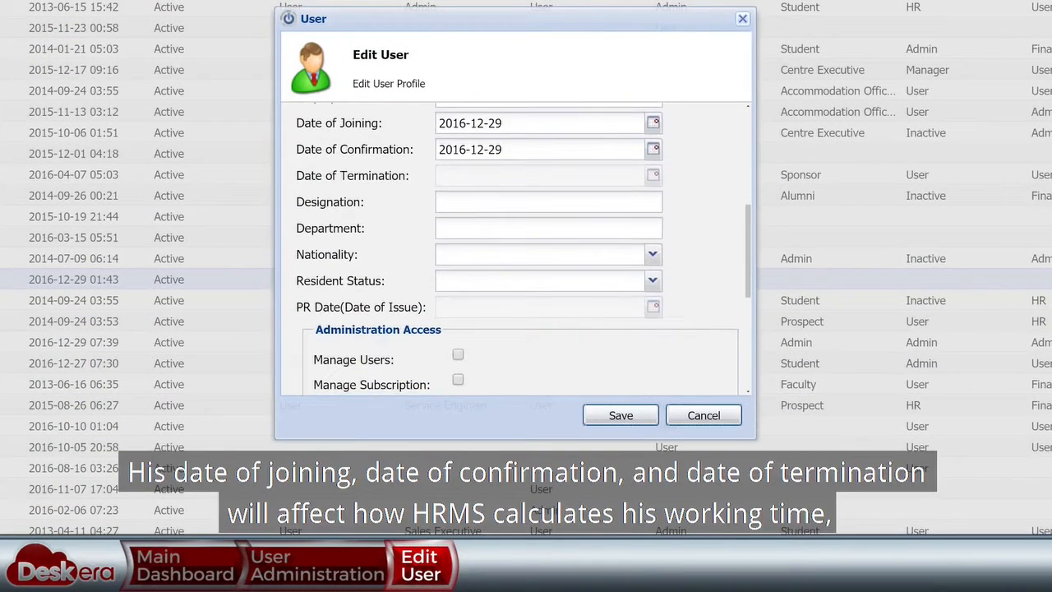
click(654, 123)
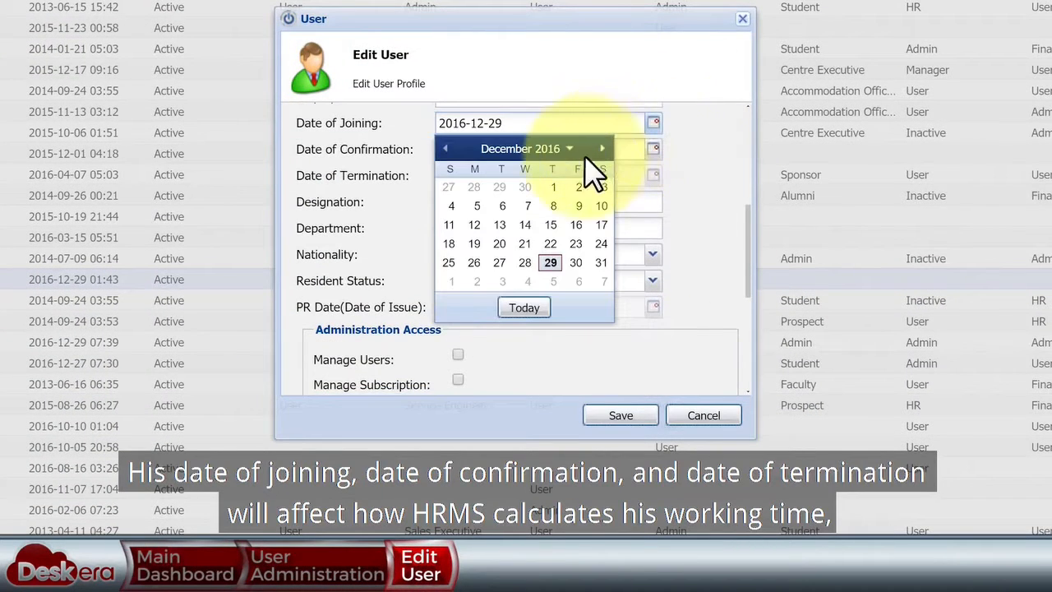
click(603, 188)
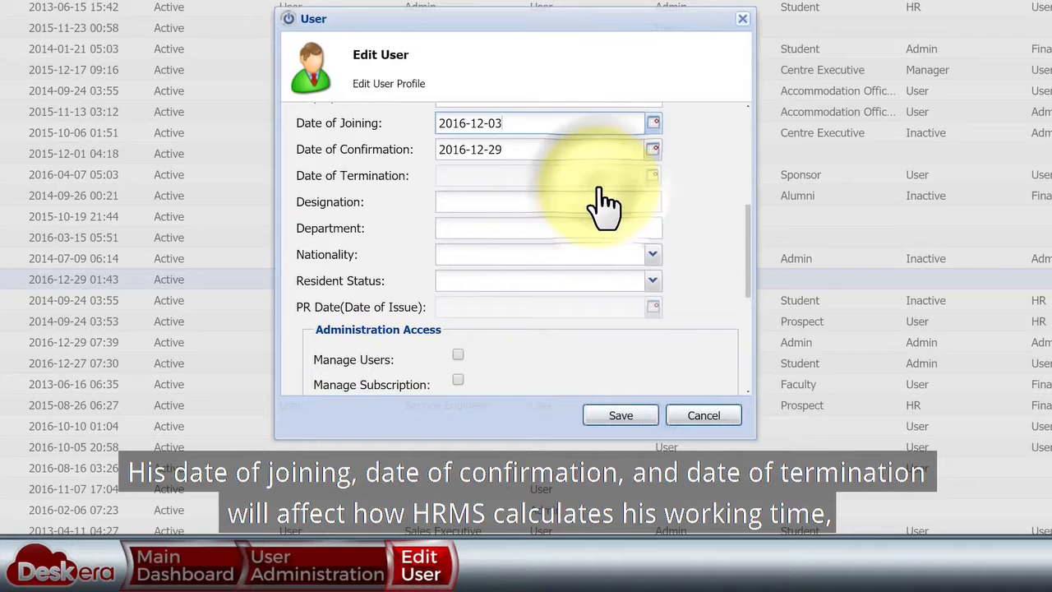
click(653, 150)
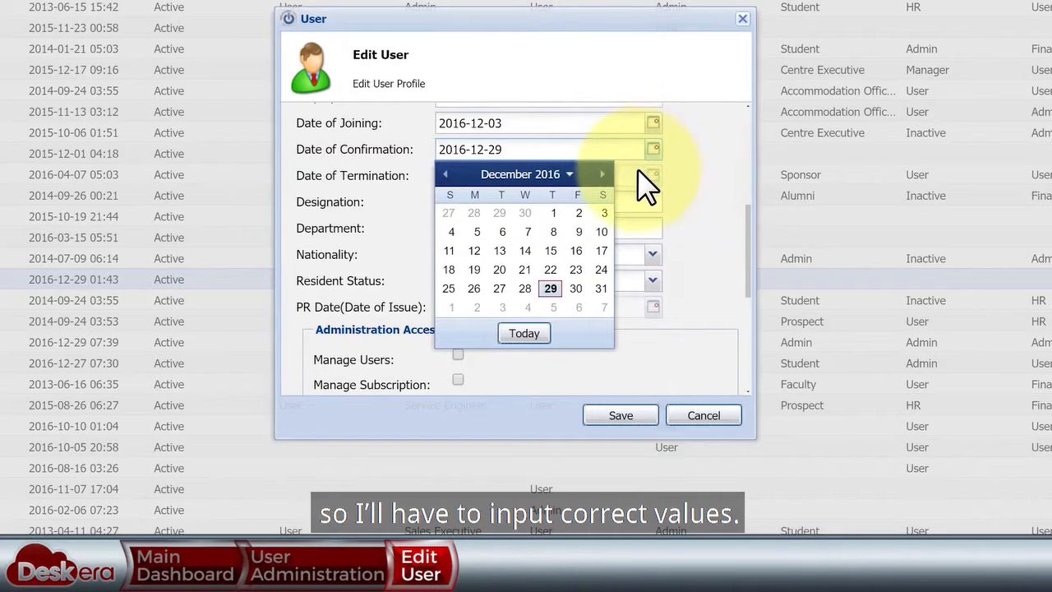
click(504, 233)
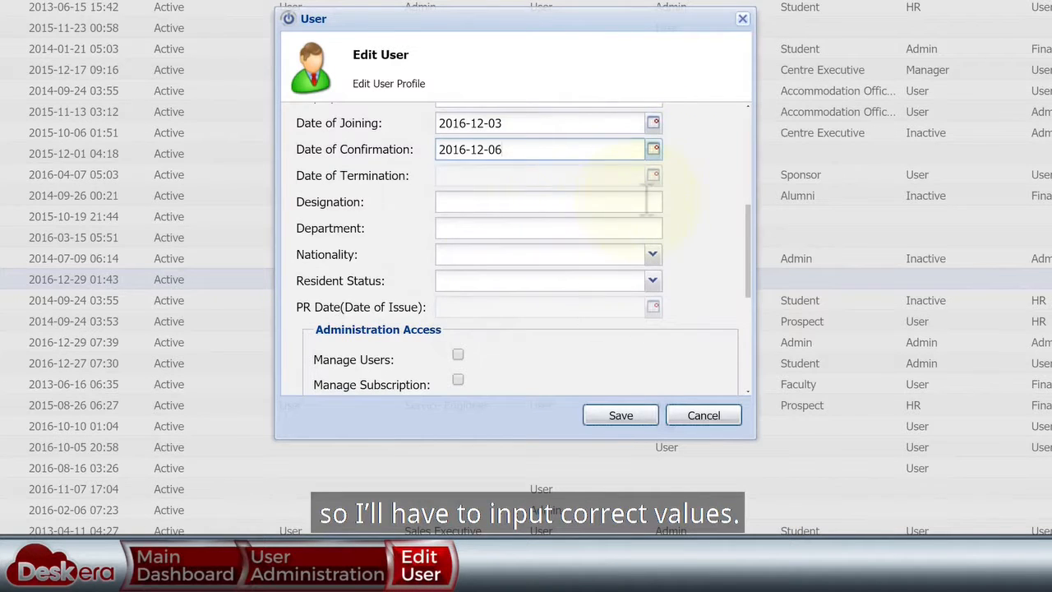
- Give User-level access to HRMS, eLeave and eClaims and save the profile
scroll(645, 275, down, 5)
click(640, 261)
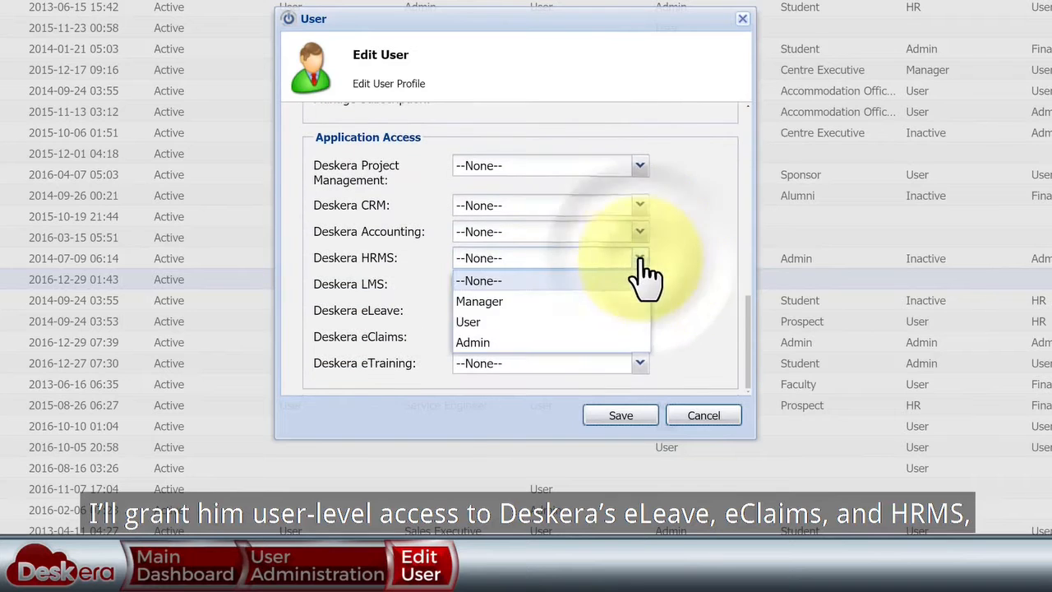
click(557, 321)
click(639, 312)
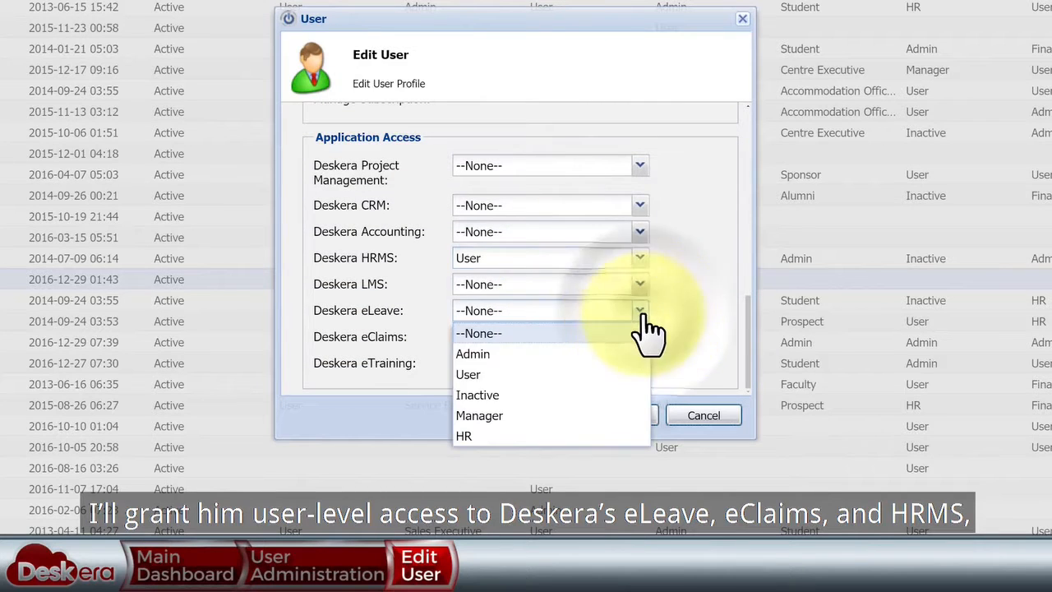
click(532, 374)
click(640, 339)
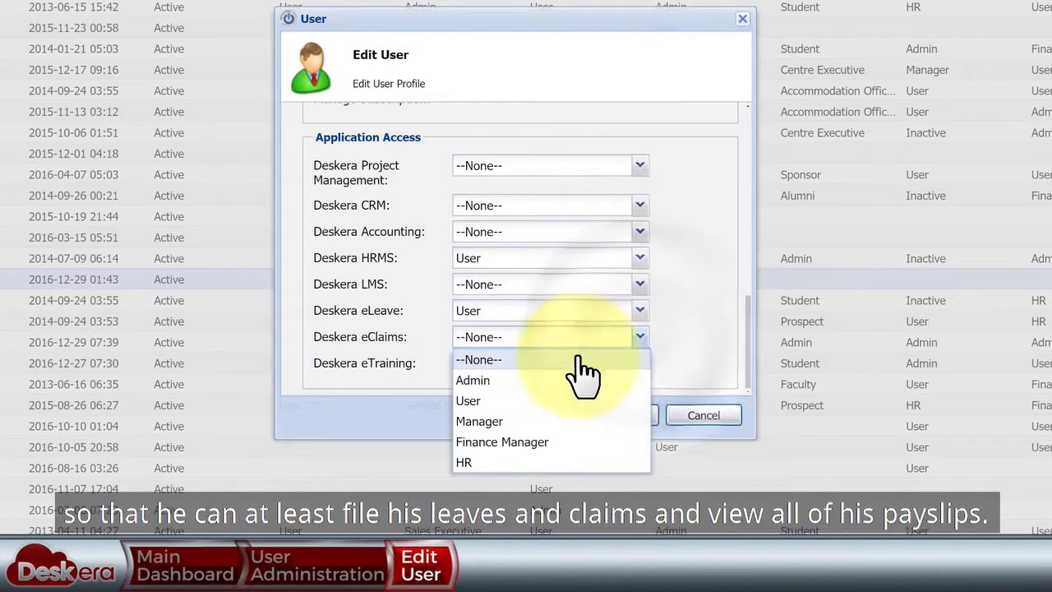
click(524, 401)
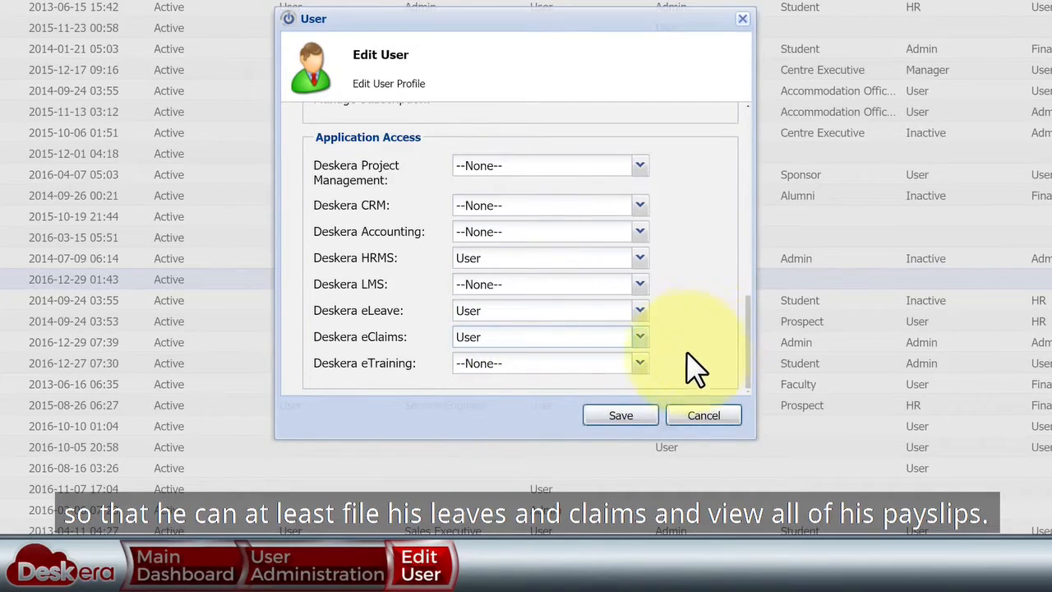
click(620, 415)
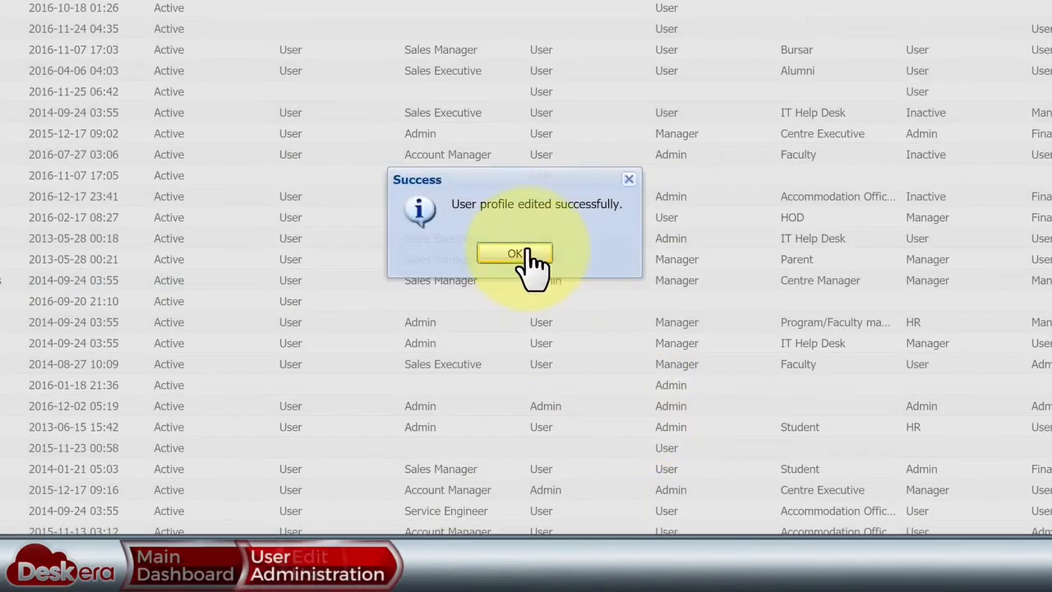
click(517, 253)
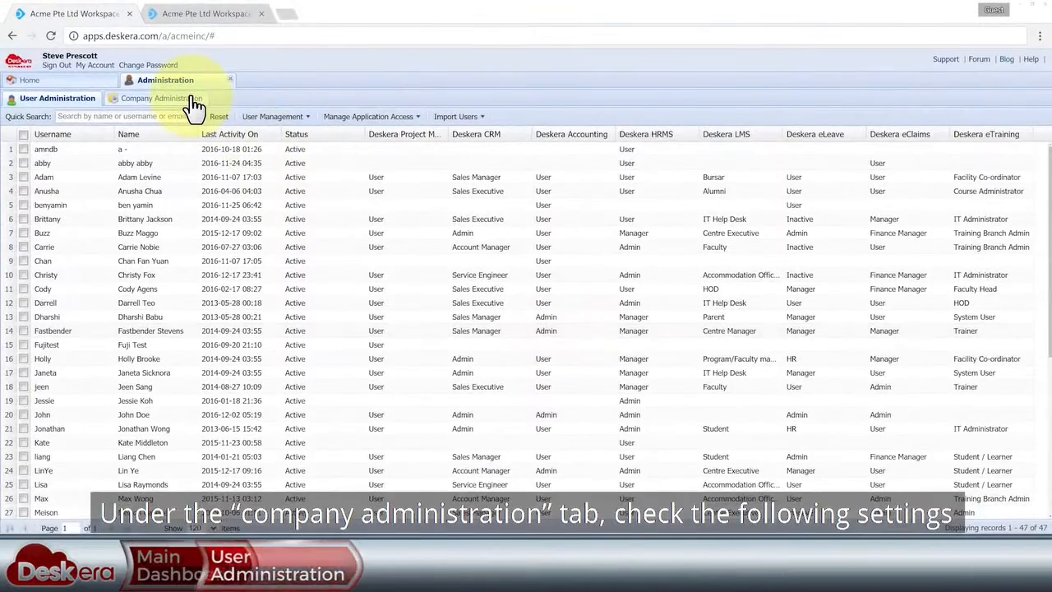
- Keep time zone (GMT+08:00) Singapore and currency SG Dollar, and update the company details
click(192, 98)
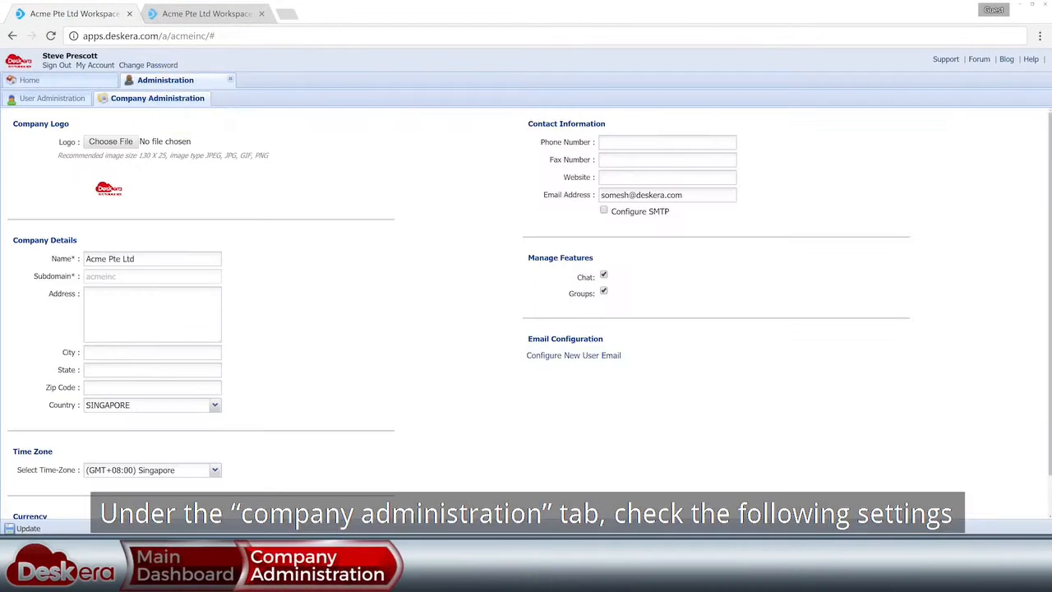
scroll(526, 313, down, 1)
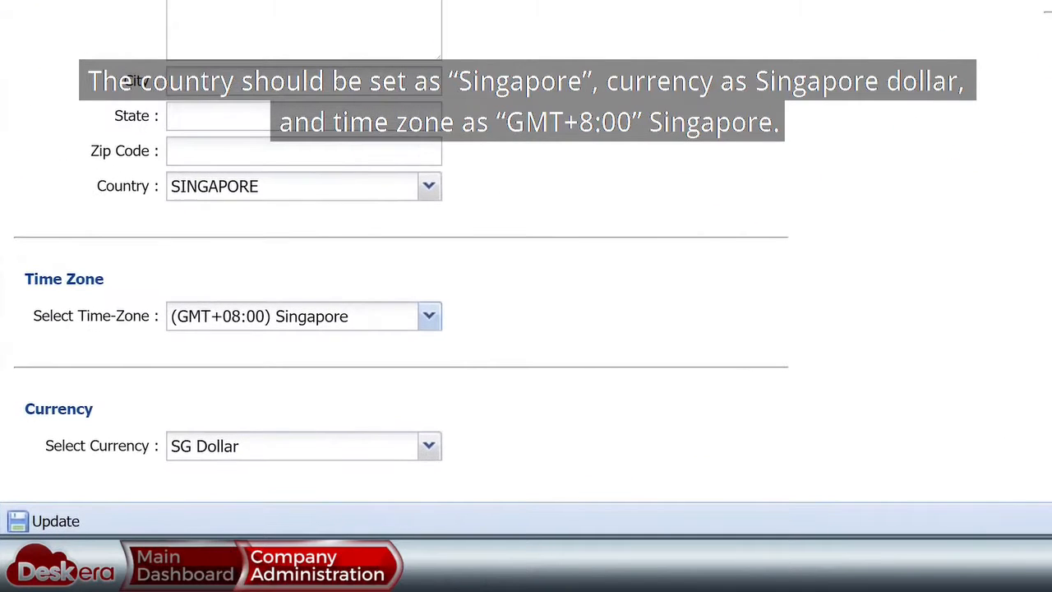
click(430, 324)
click(430, 336)
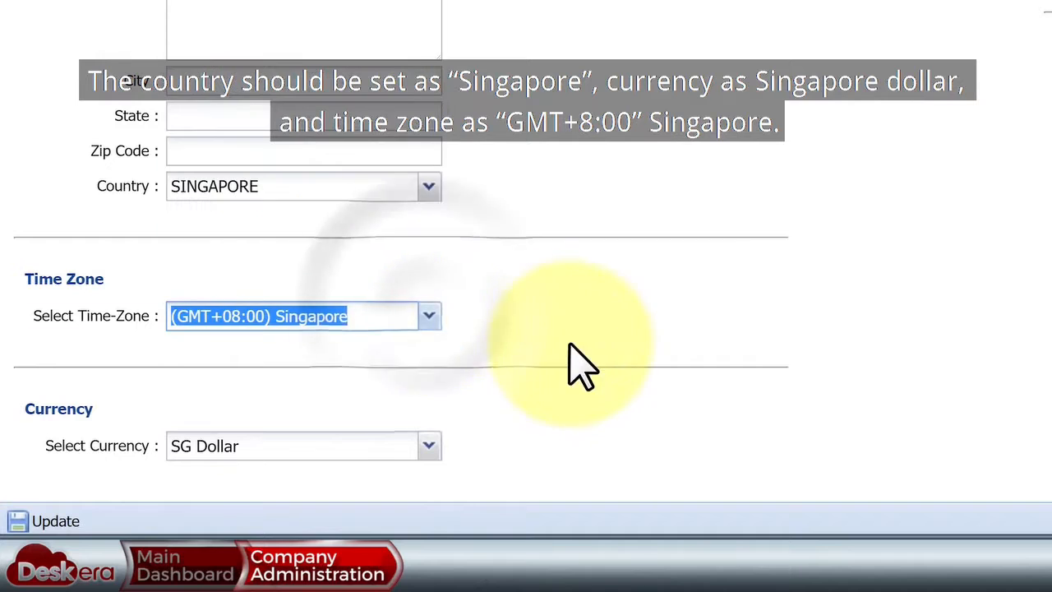
click(429, 450)
click(431, 451)
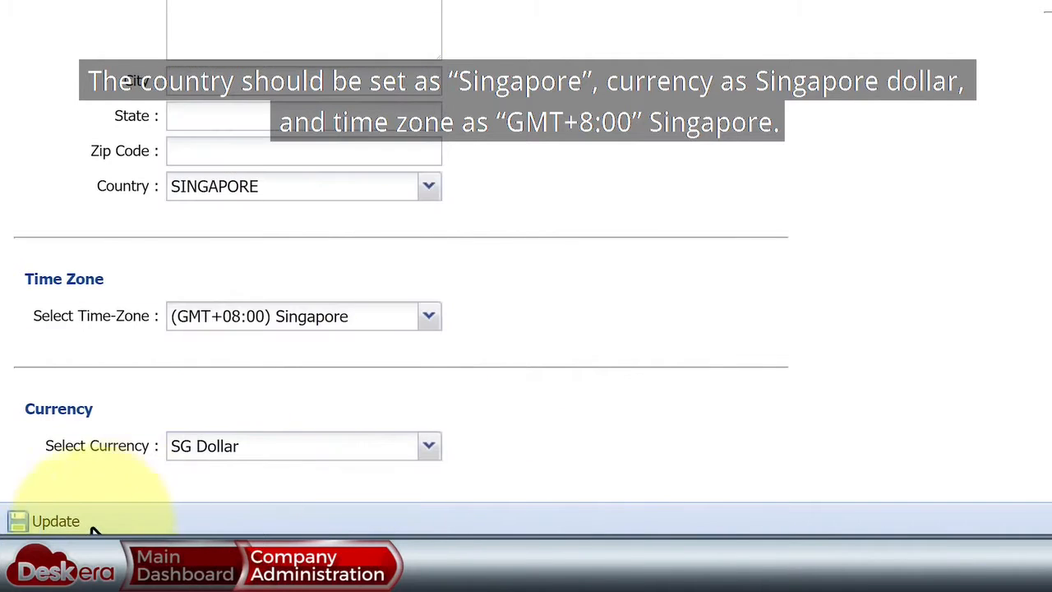
click(63, 524)
click(669, 249)
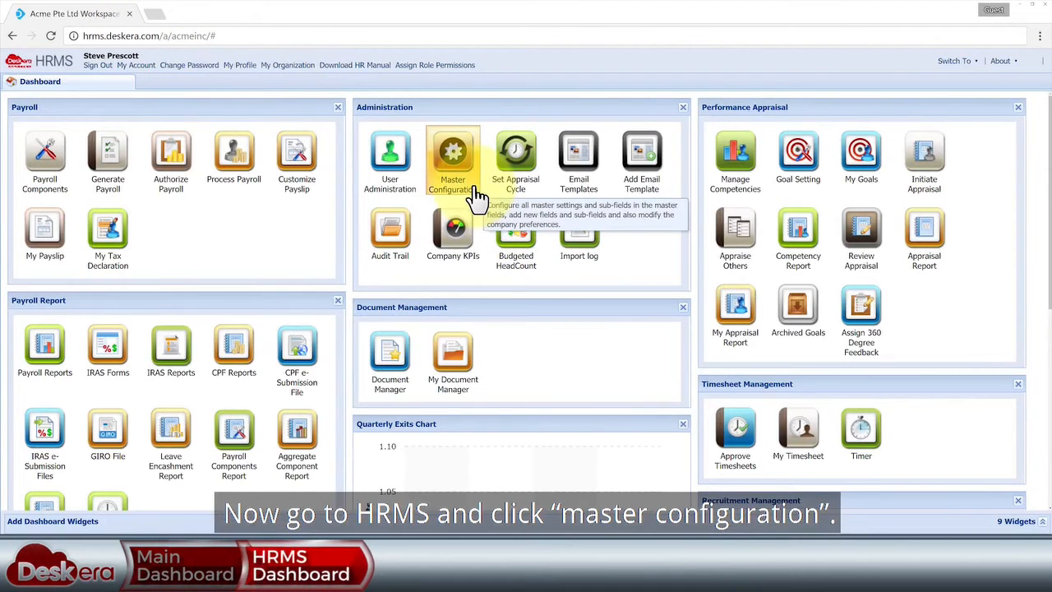
- In Master Configuration, keep January as the company's financial month
click(475, 196)
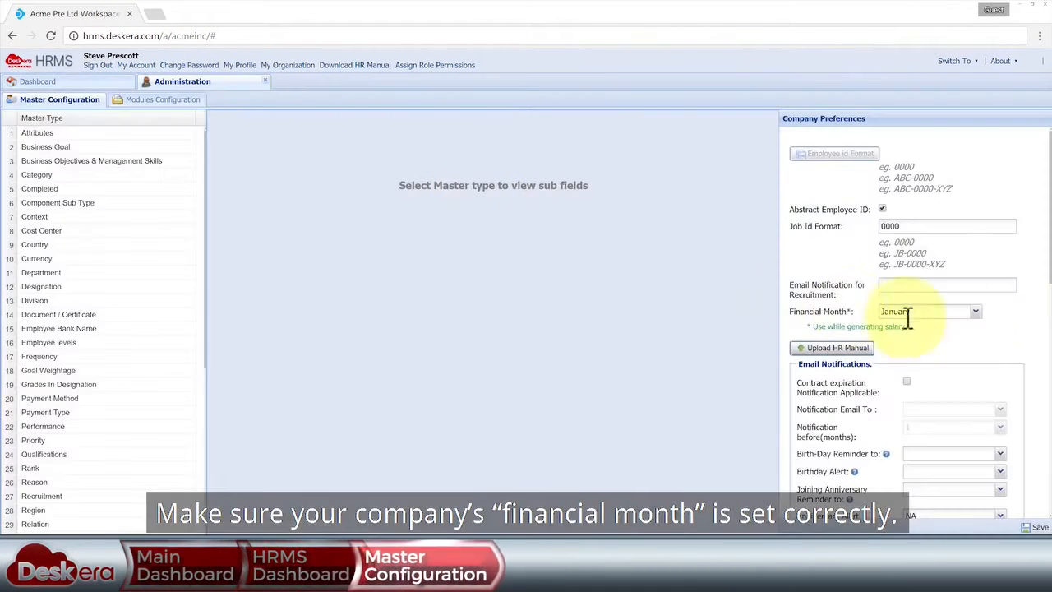
click(975, 313)
click(979, 318)
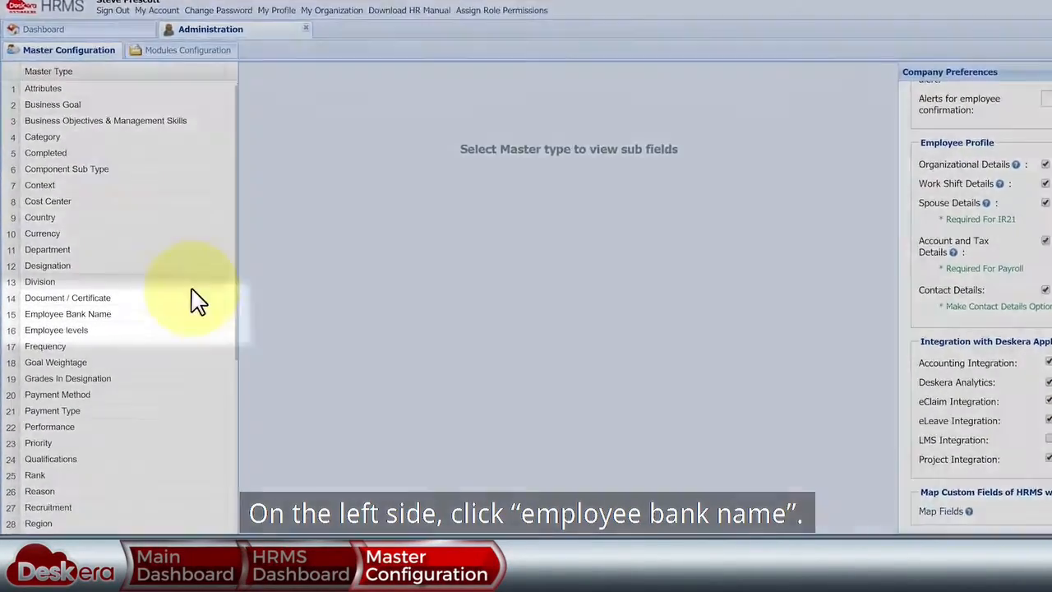
- List the Employee Bank Name sub-fields and cancel adding a new bank
click(152, 314)
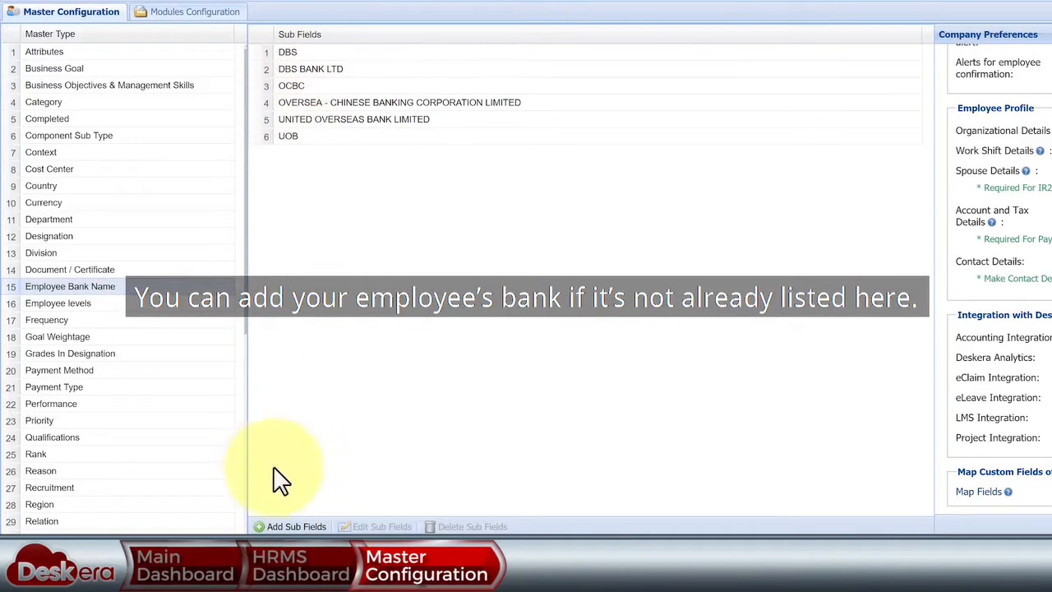
click(292, 526)
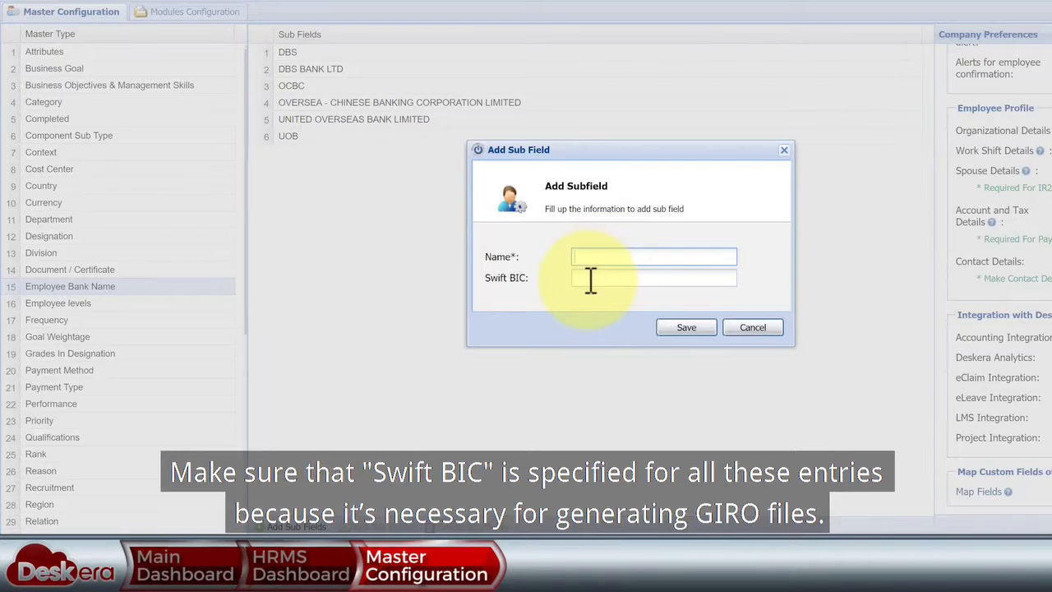
click(751, 328)
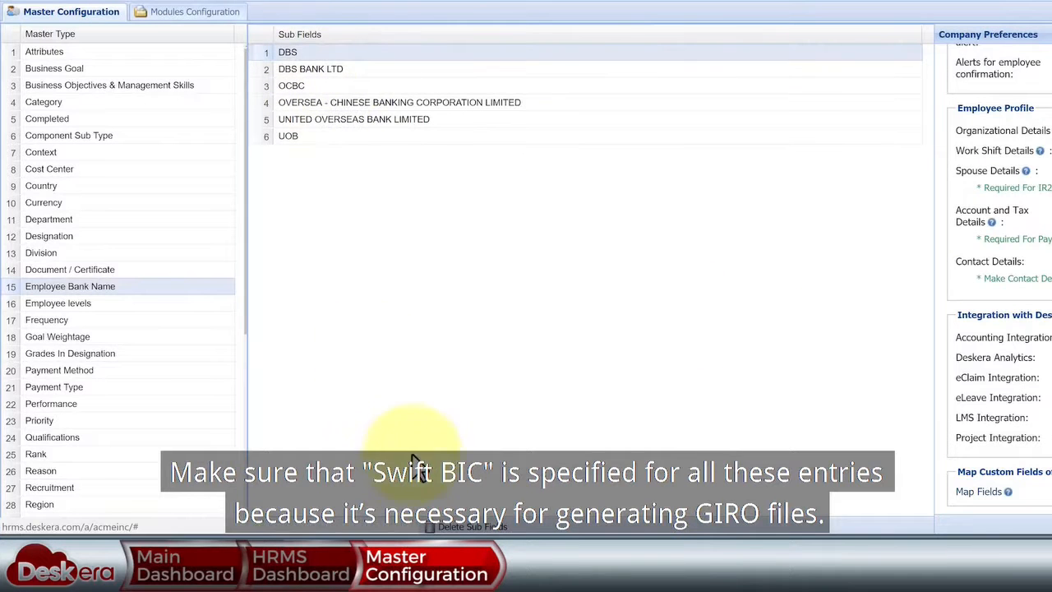
- Check the Swift BIC codes on the DBS and OCBC entries without changes
click(380, 527)
double_click(627, 278)
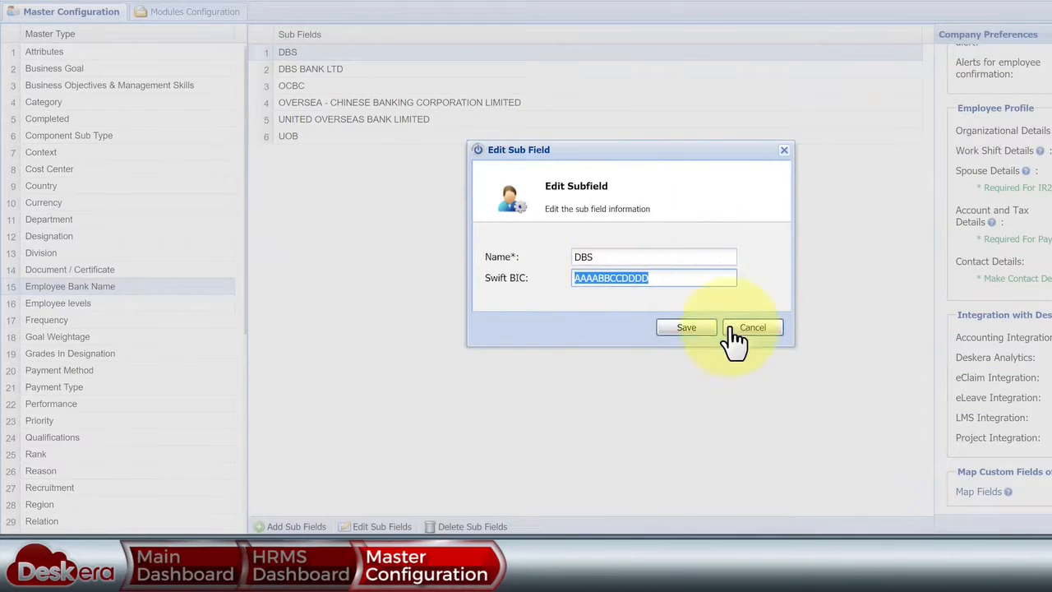
click(752, 327)
click(395, 86)
click(379, 527)
click(752, 327)
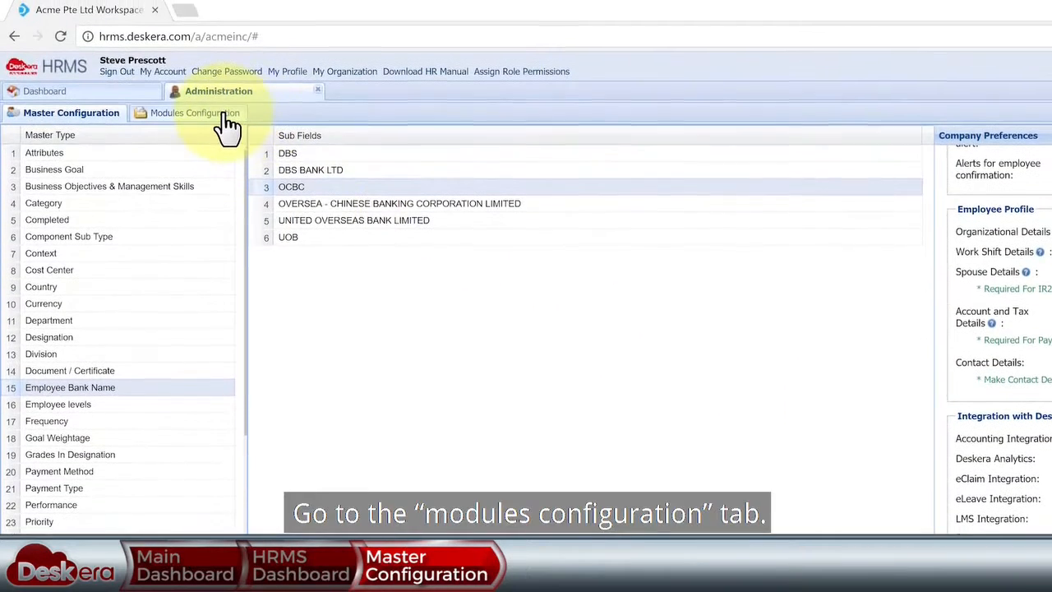
- Scroll Modules Configuration down to Payroll Management and open the Pay Cycle settings
click(225, 123)
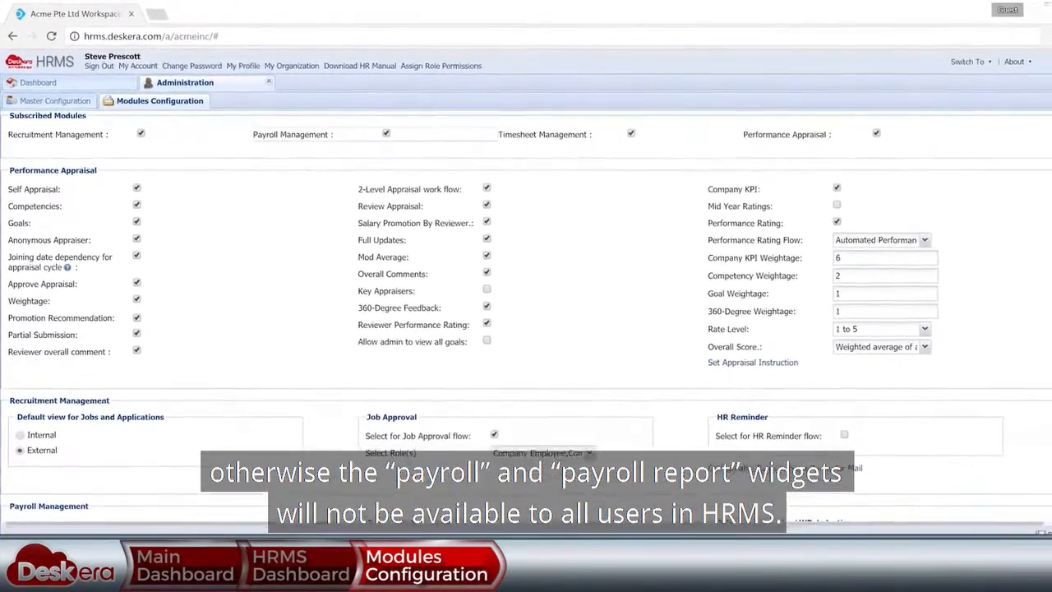
scroll(525, 312, down, 1)
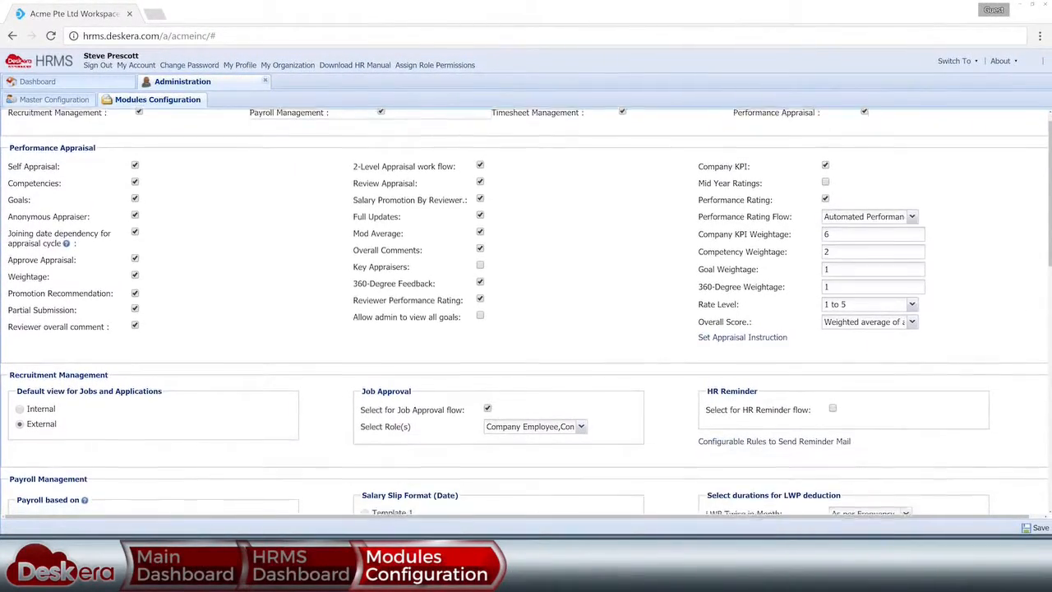
scroll(526, 312, down, 3)
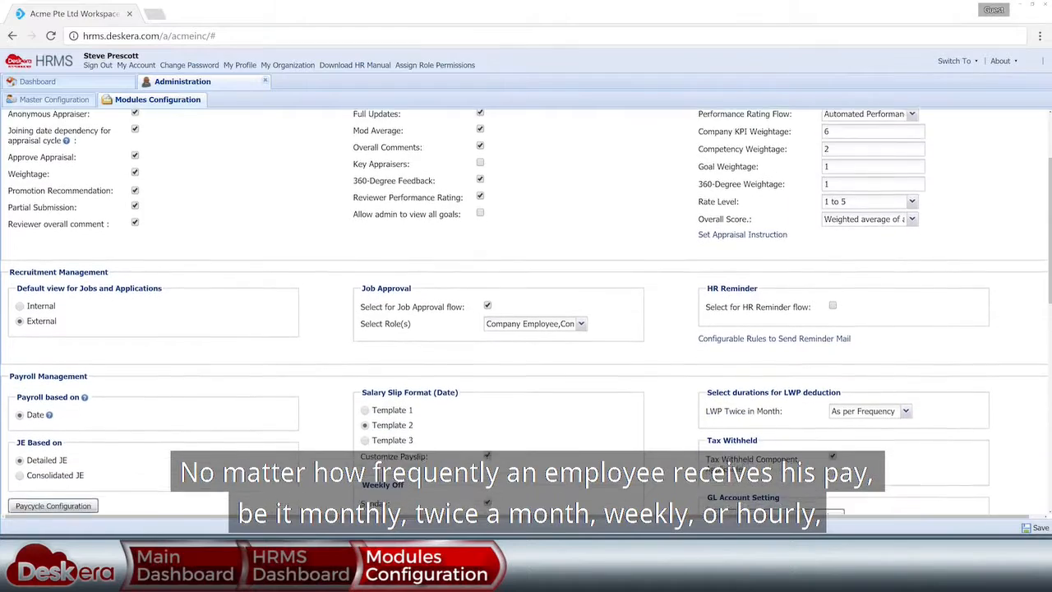
scroll(525, 312, down, 3)
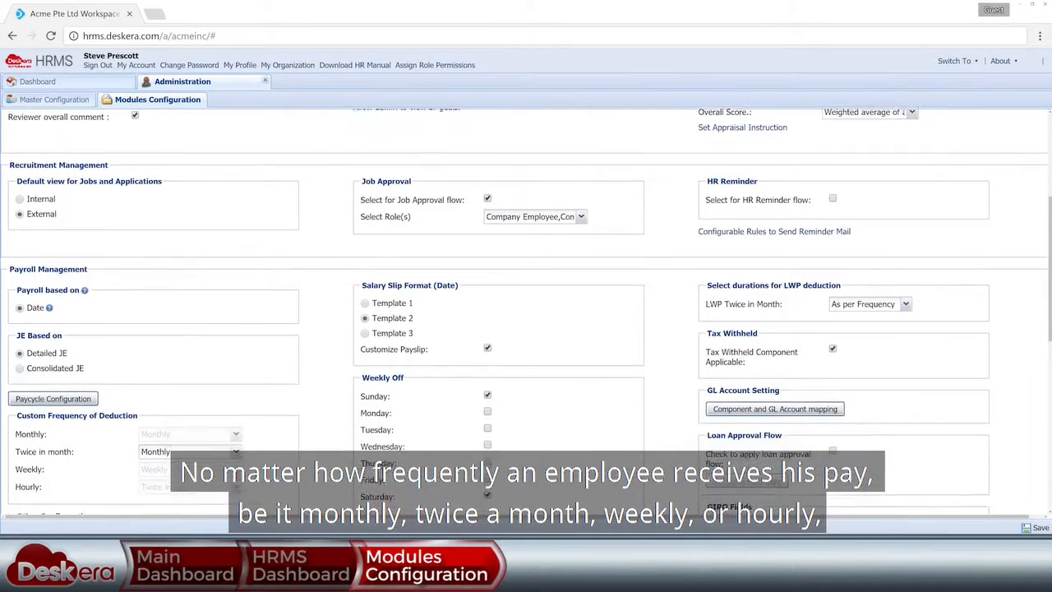
scroll(525, 312, down, 1)
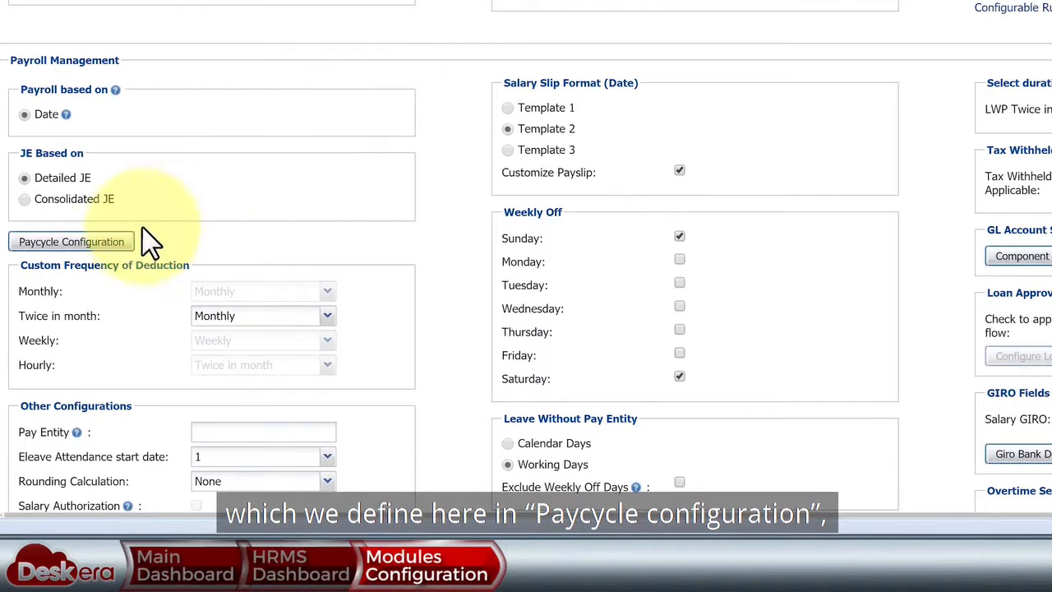
click(125, 245)
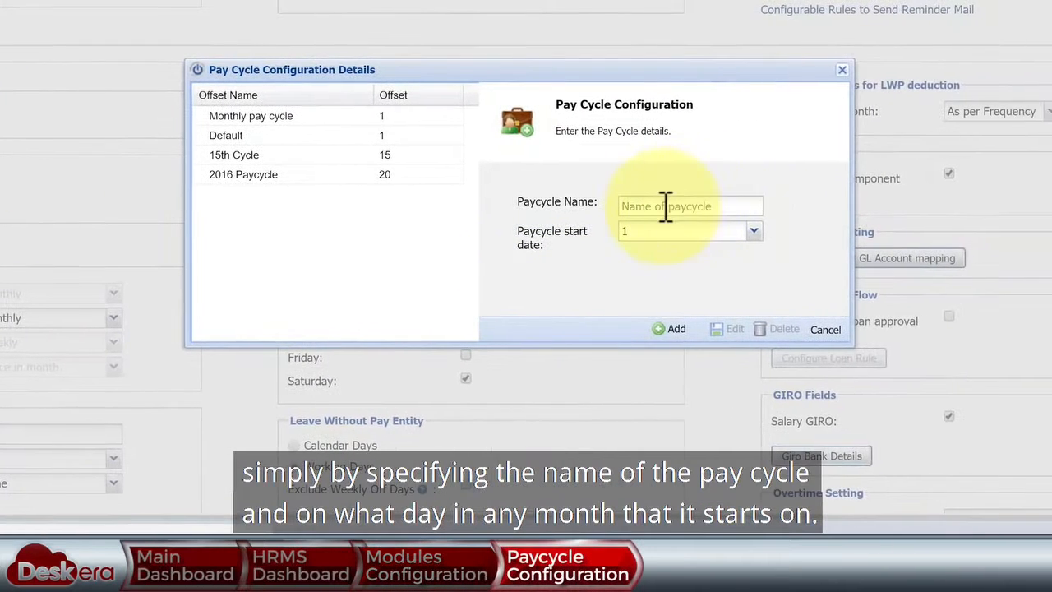
click(759, 232)
click(789, 229)
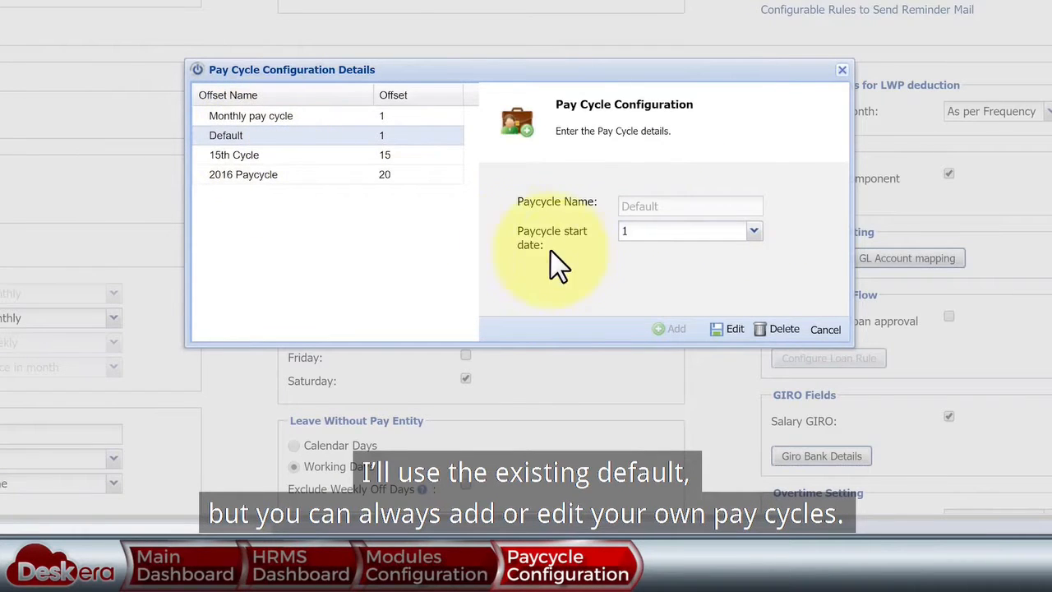
click(836, 327)
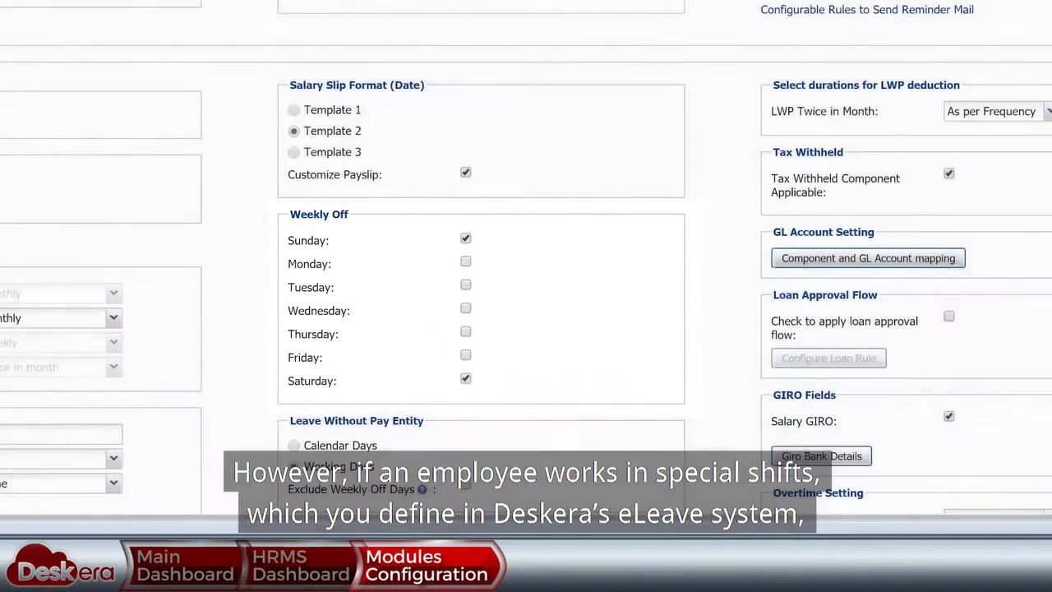
scroll(525, 267, down, 1)
scroll(526, 267, down, 2)
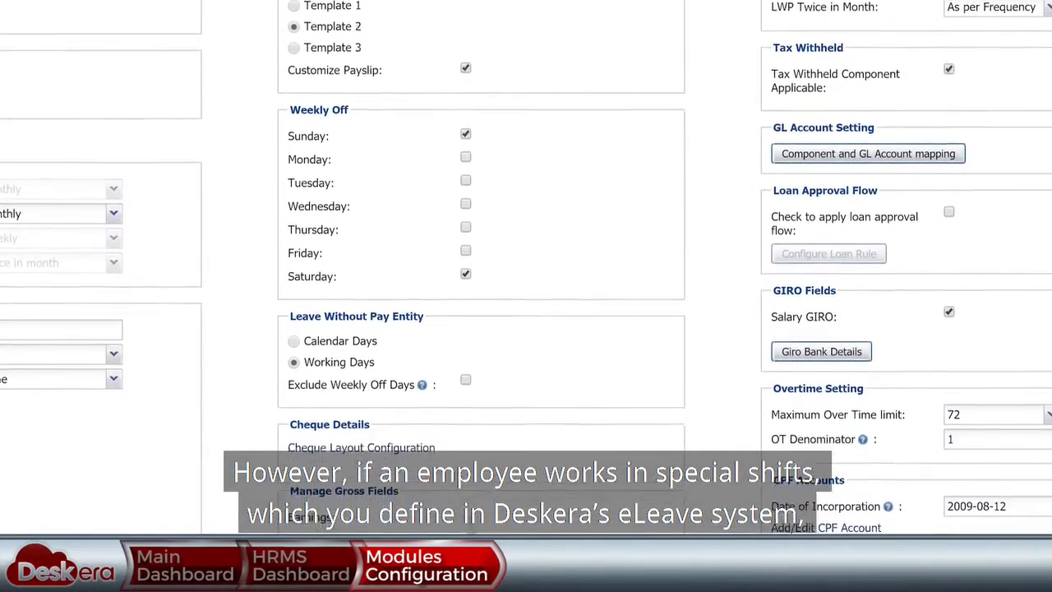
scroll(525, 267, down, 2)
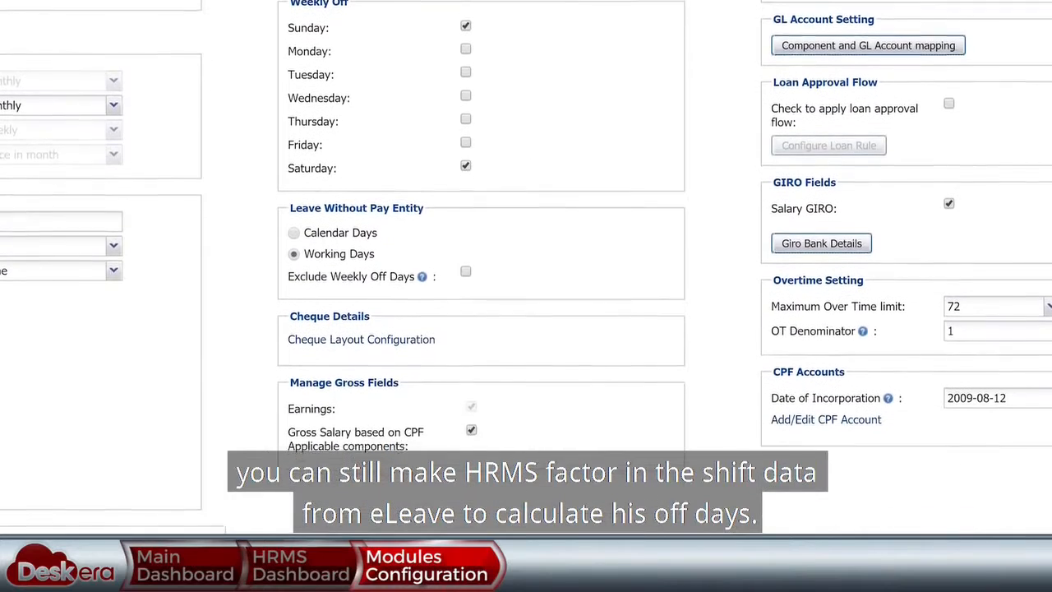
scroll(526, 267, down, 2)
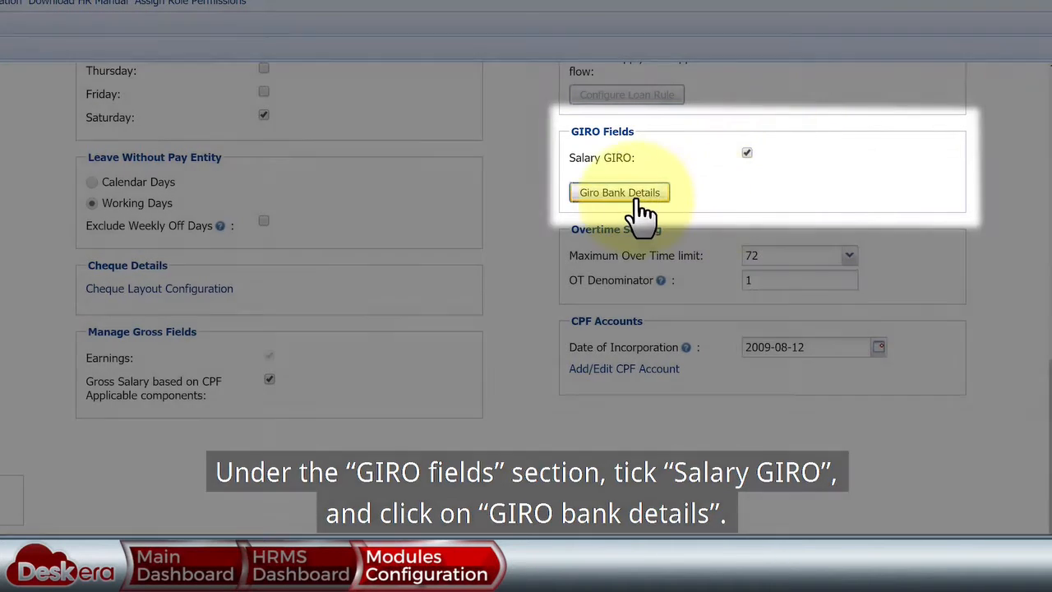
- Save a new HSBC GIRO bank account with its account number
click(636, 197)
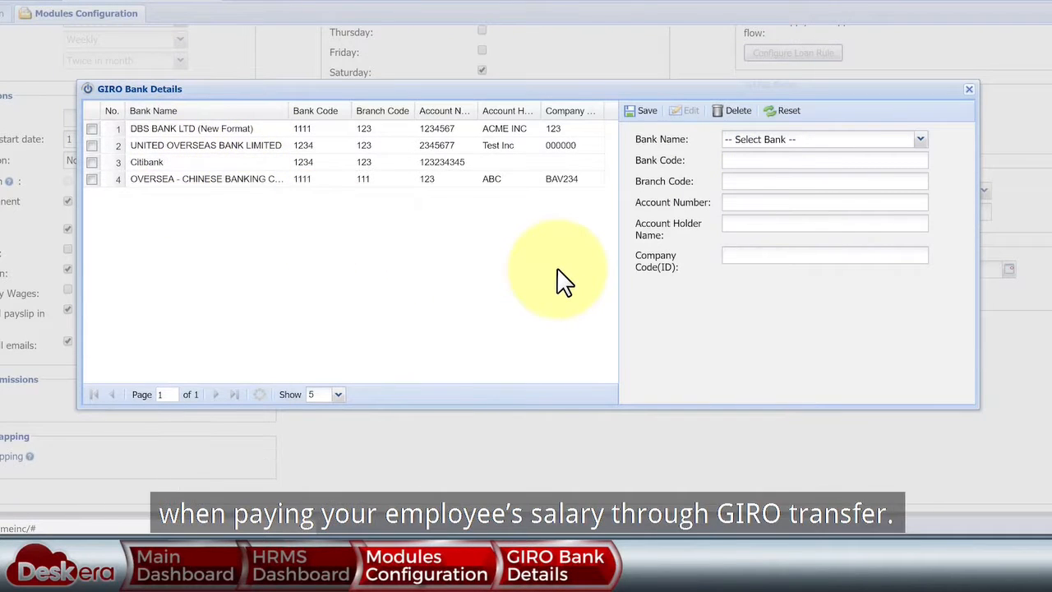
click(920, 139)
click(875, 155)
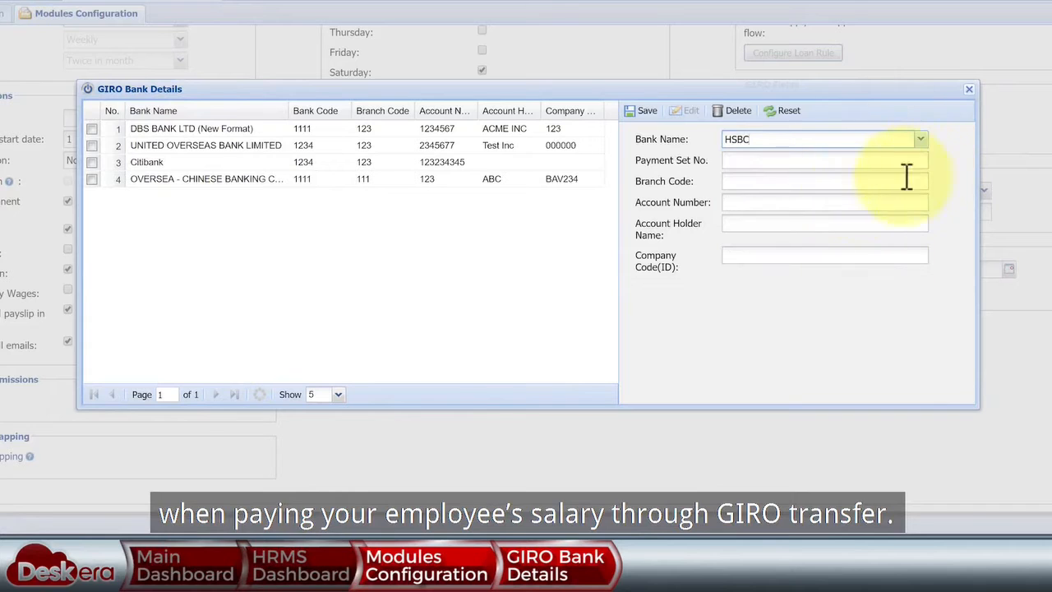
click(831, 208)
text(23456)
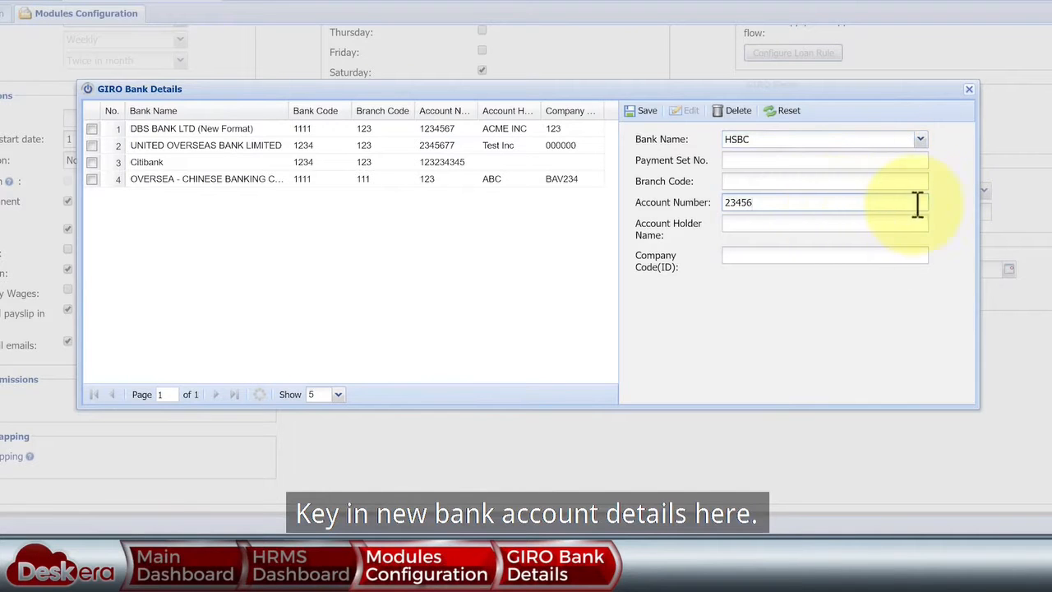
click(643, 110)
click(529, 270)
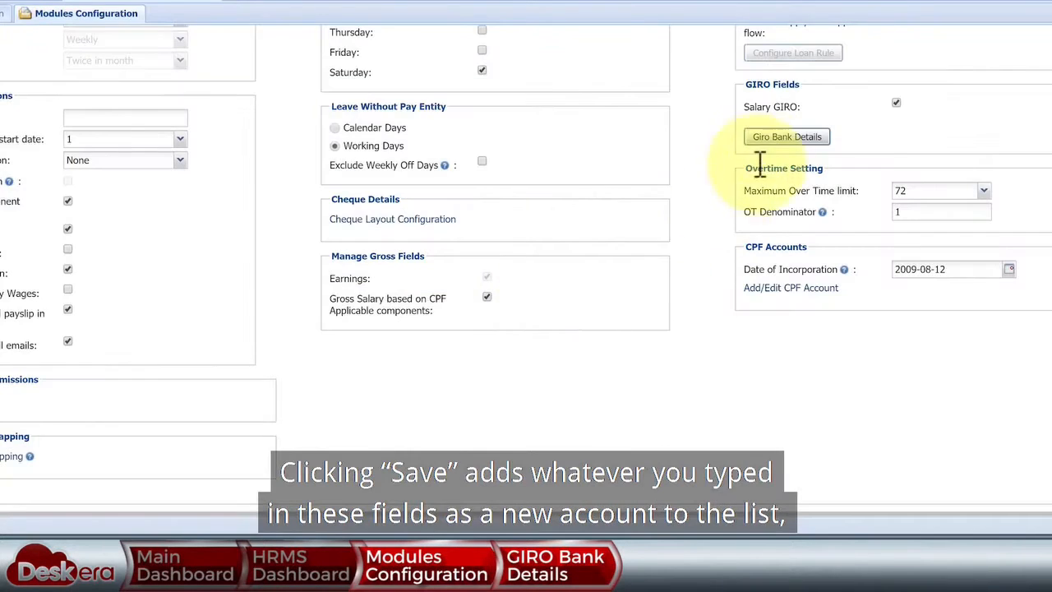
- Set the HSBC account's branch code to 234 and close the bank list
click(776, 137)
click(452, 179)
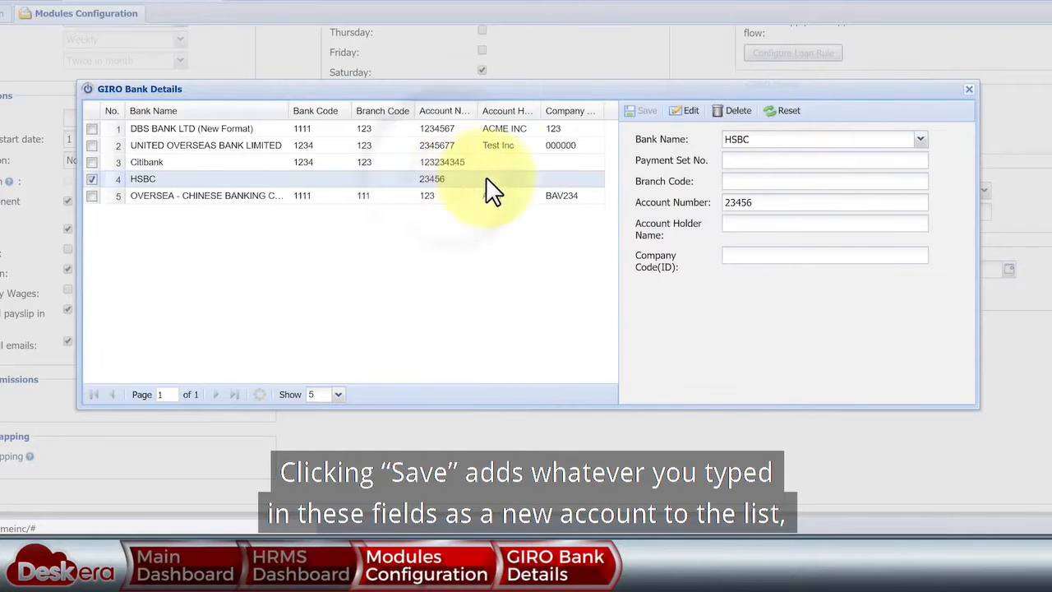
click(756, 182)
text(234)
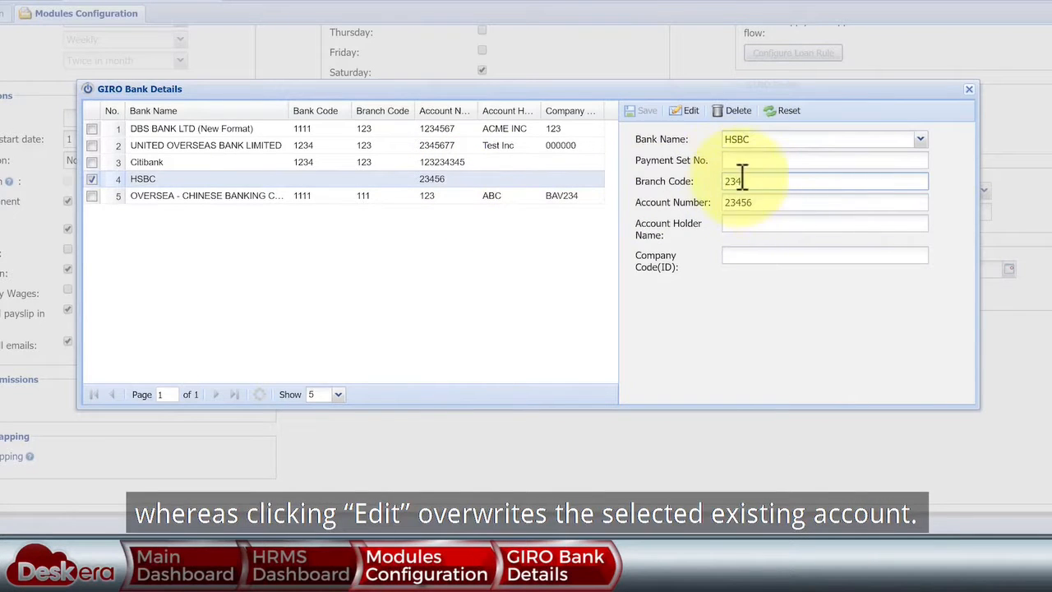
click(693, 117)
click(529, 269)
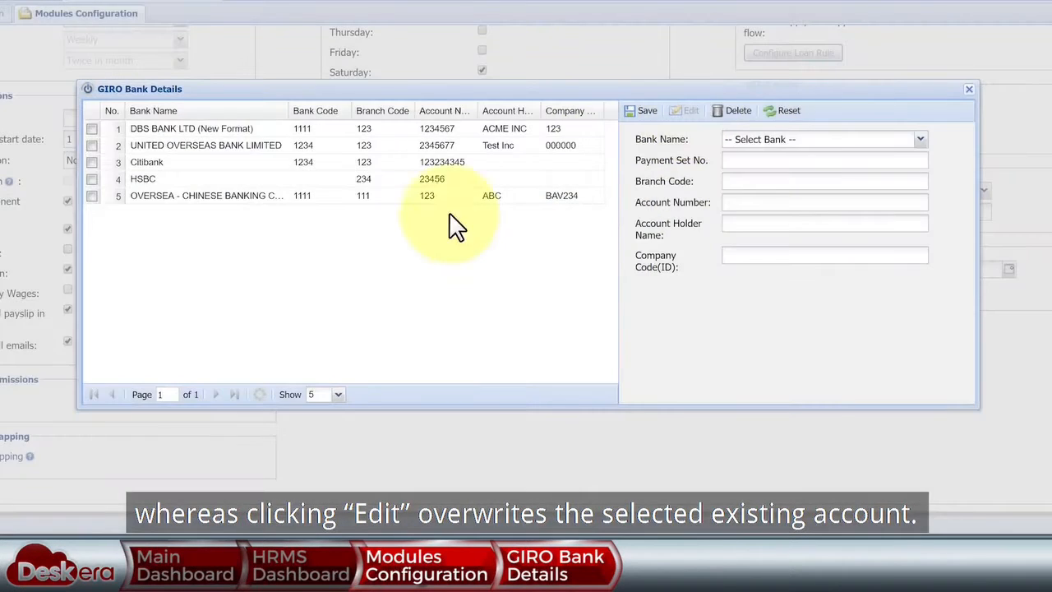
click(335, 182)
click(968, 88)
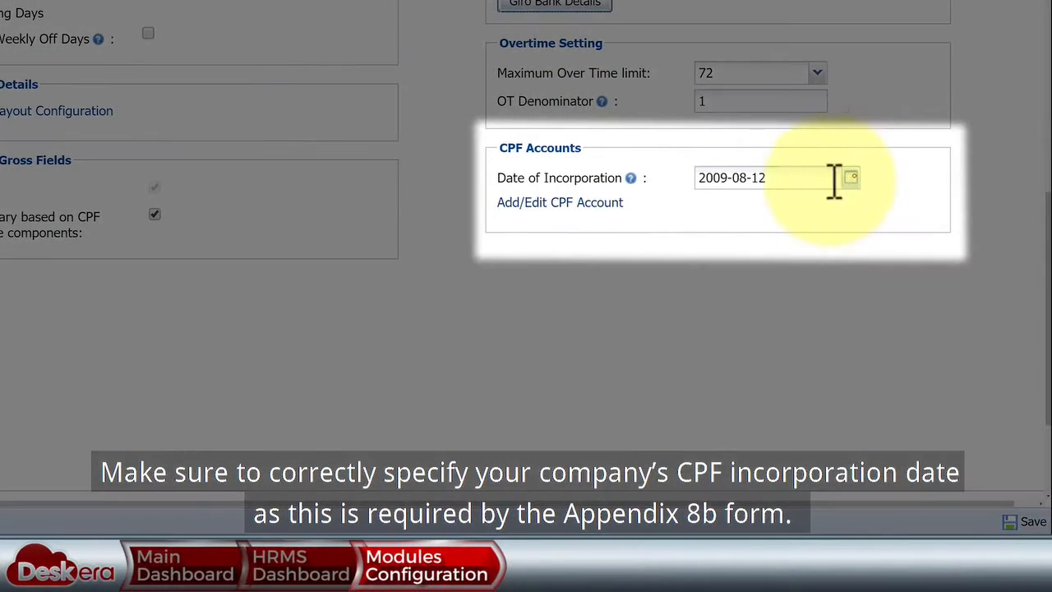
- Check the 2009-08-12 date of incorporation, leaving it unchanged
drag(833, 181, 690, 177)
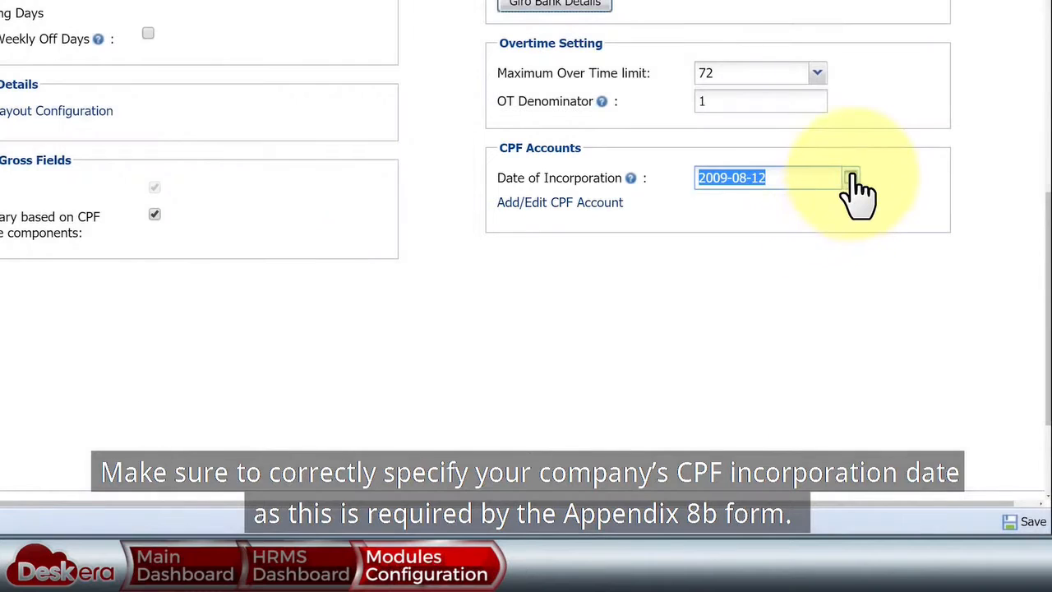
click(851, 177)
click(928, 188)
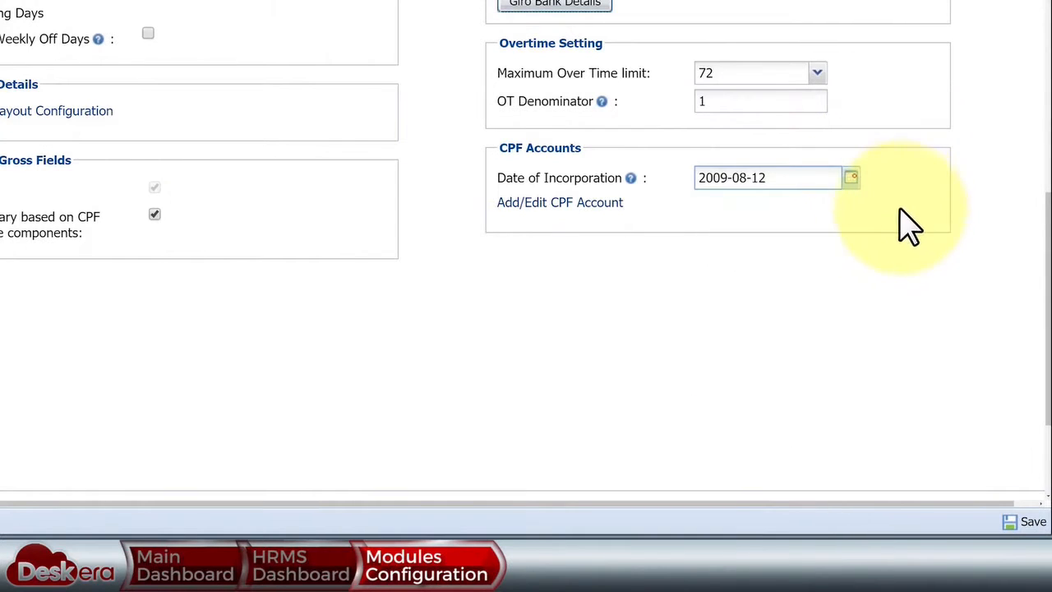
- Review the Default CPF account's organization ID and employee type without editing
click(608, 203)
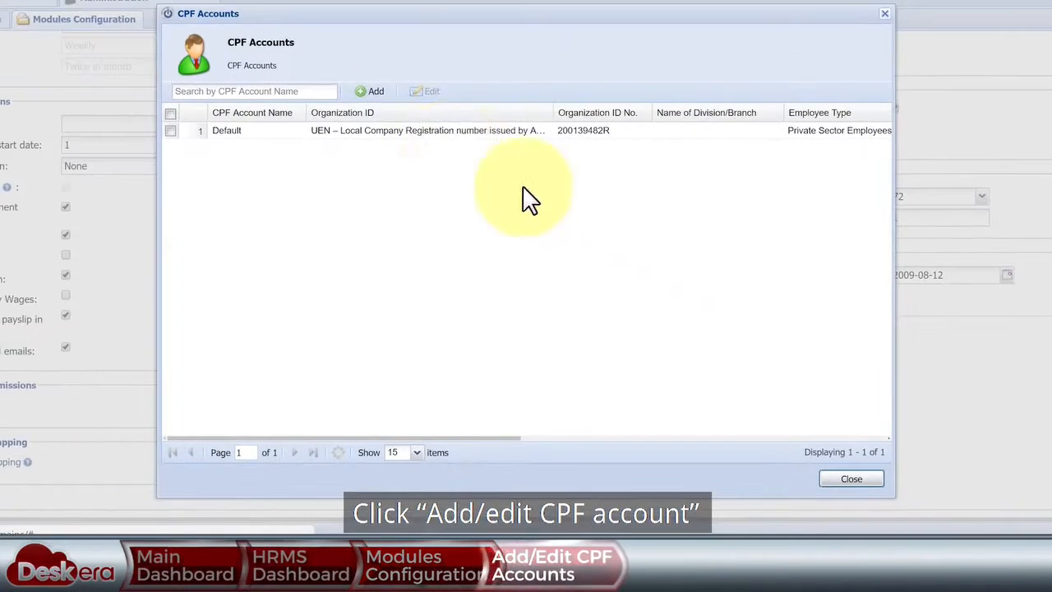
click(391, 140)
click(427, 91)
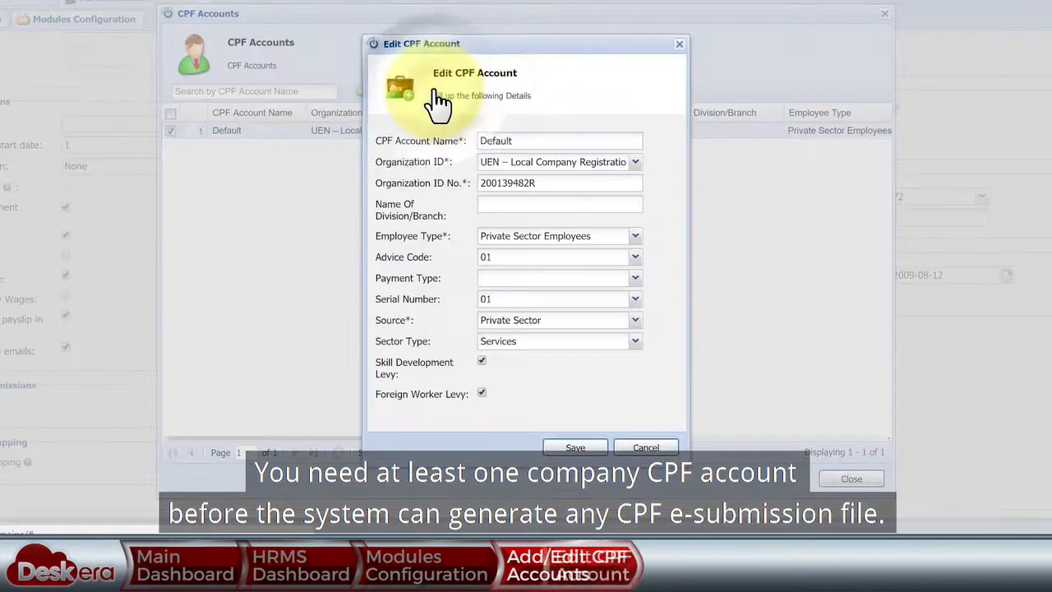
click(635, 162)
click(668, 135)
click(635, 236)
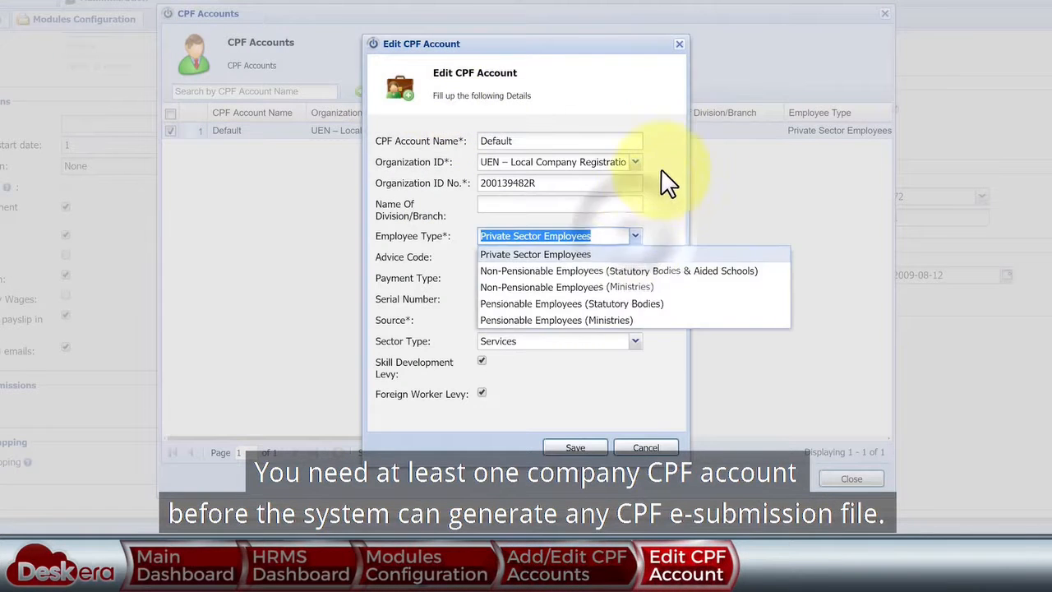
click(664, 151)
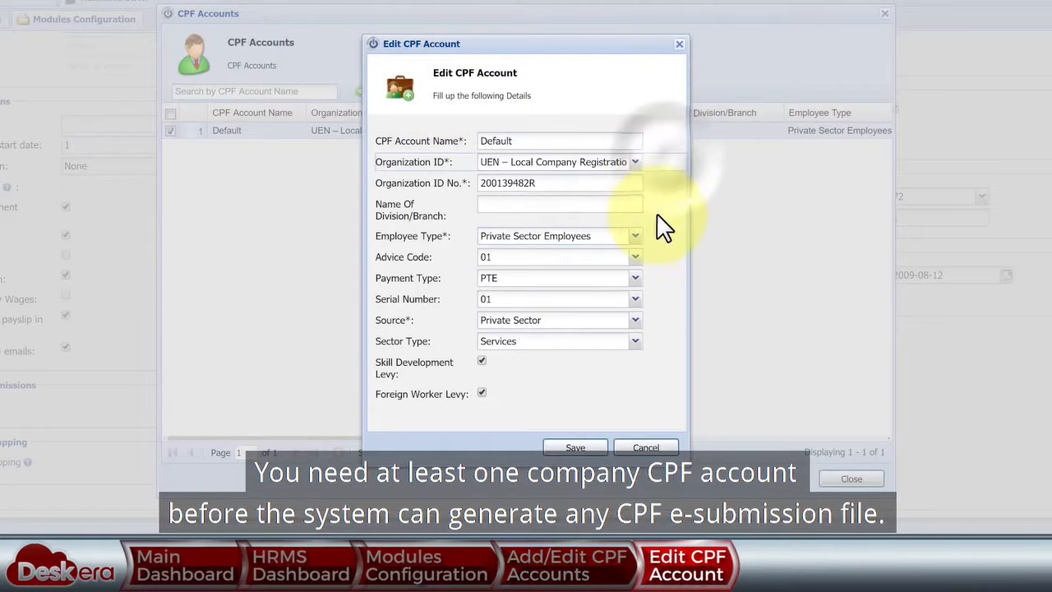
click(648, 448)
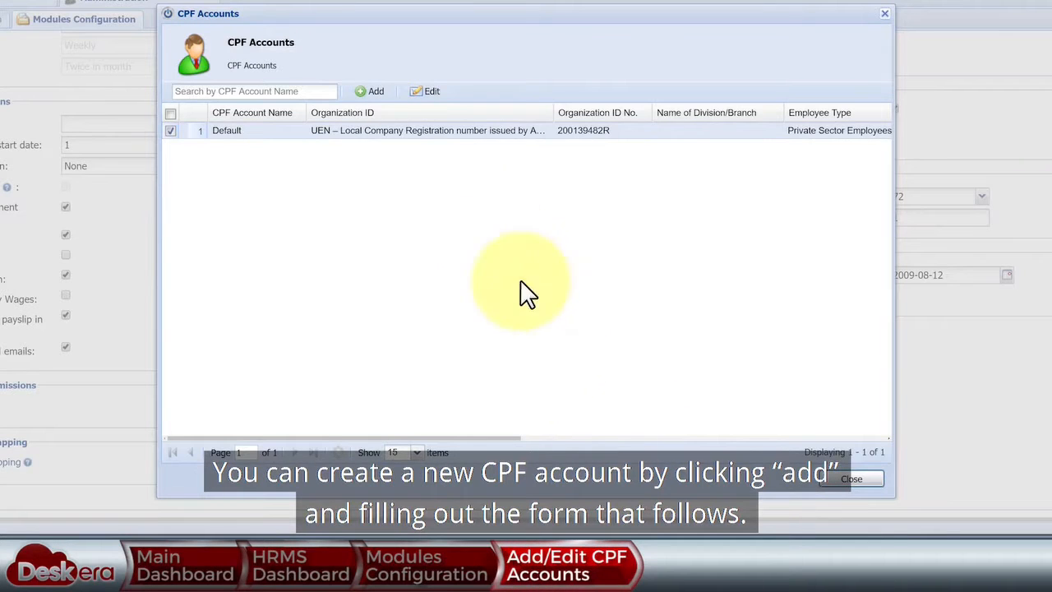
- Cancel a new CPF account, close the CPF list, and save the module configuration
click(370, 91)
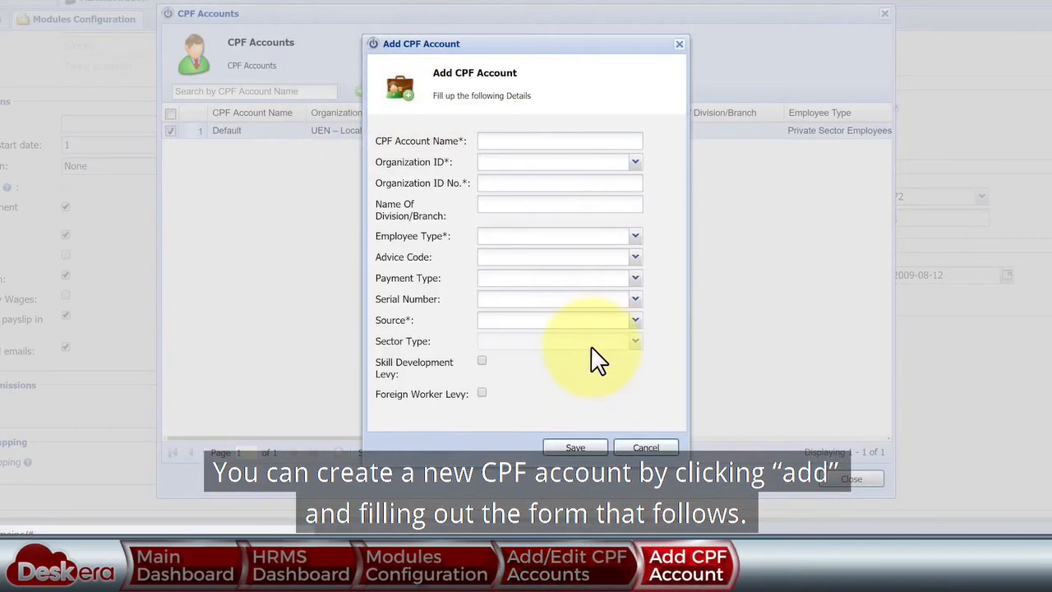
click(659, 449)
click(853, 479)
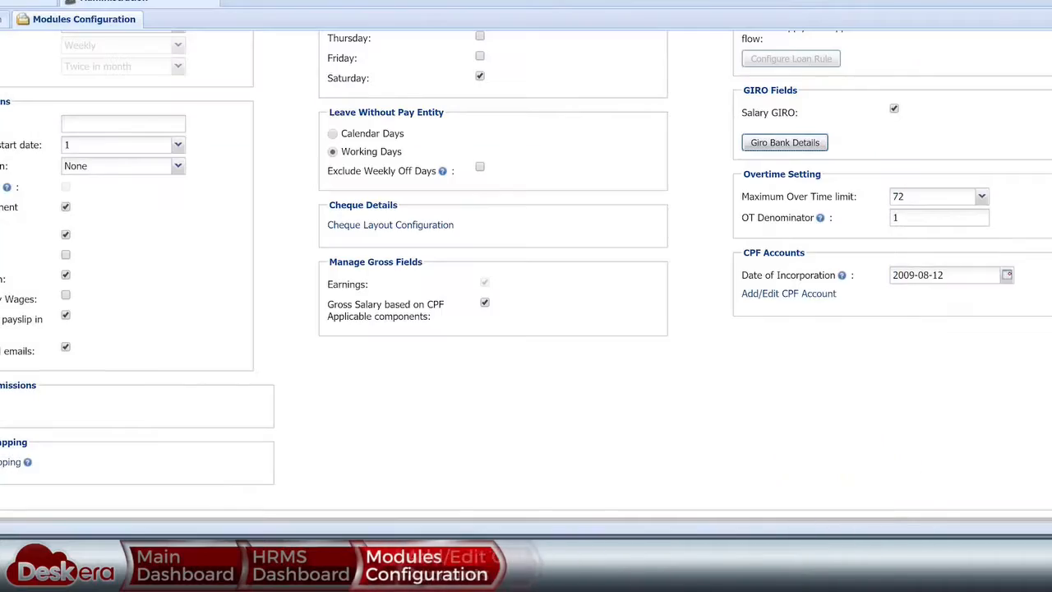
click(998, 514)
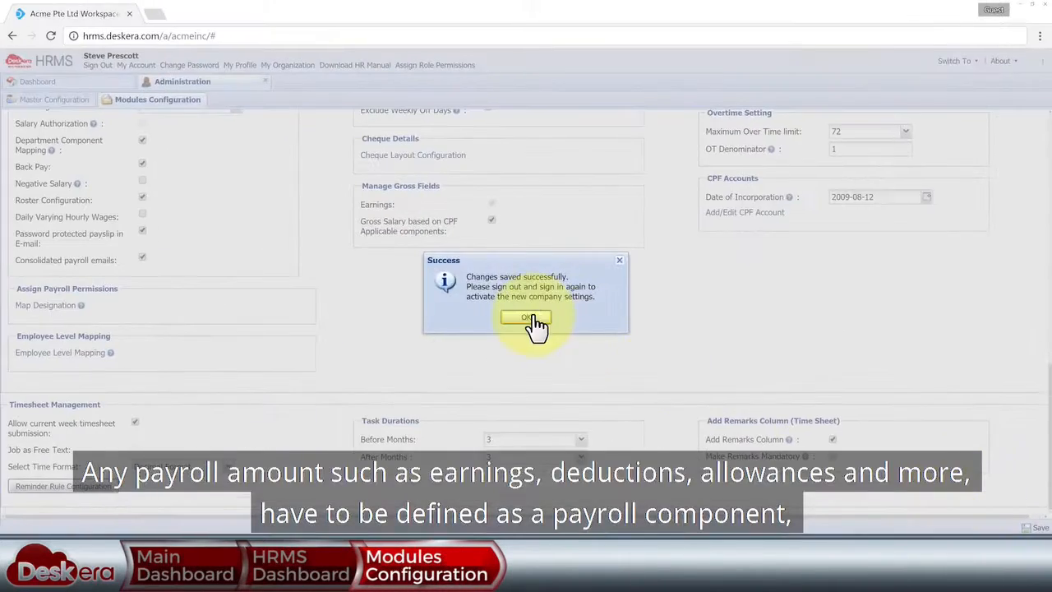
- Dismiss the saved message and open the Payroll Components list from the dashboard
click(533, 323)
click(265, 82)
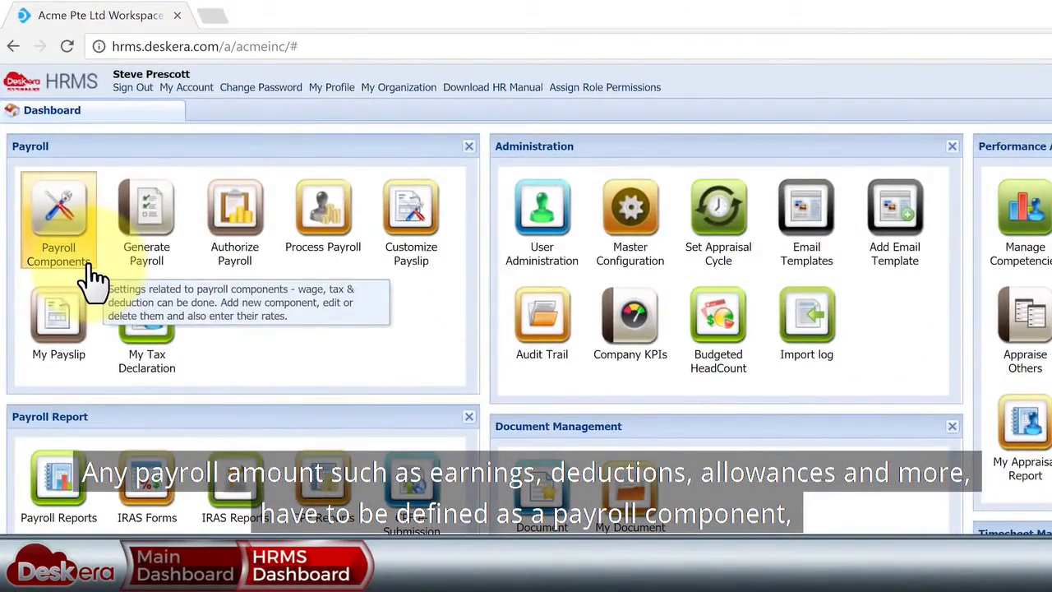
click(93, 267)
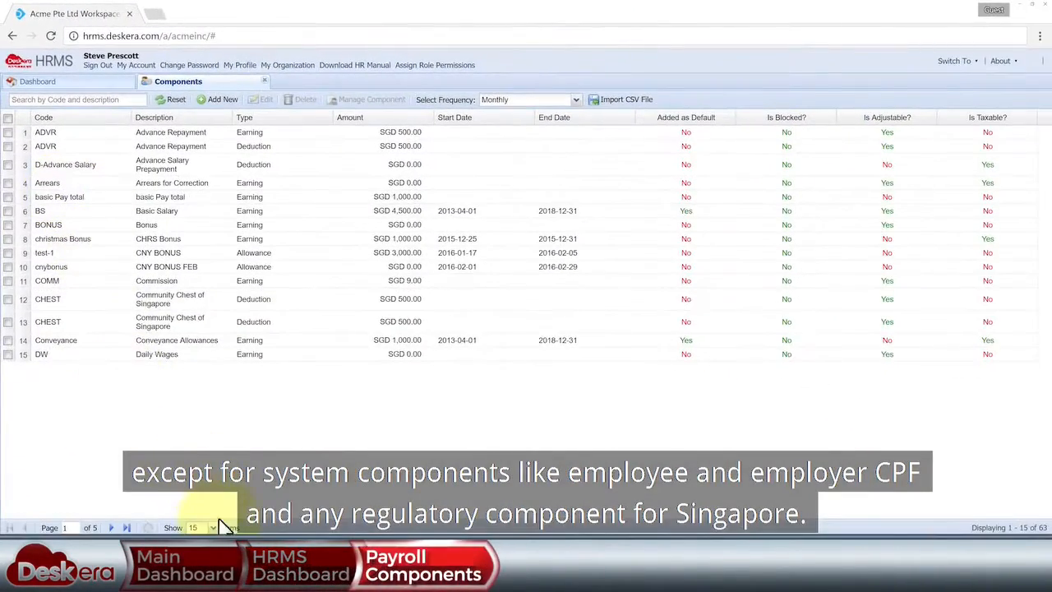
- Enlarge the page size so all 63 payroll components appear on one page
click(216, 526)
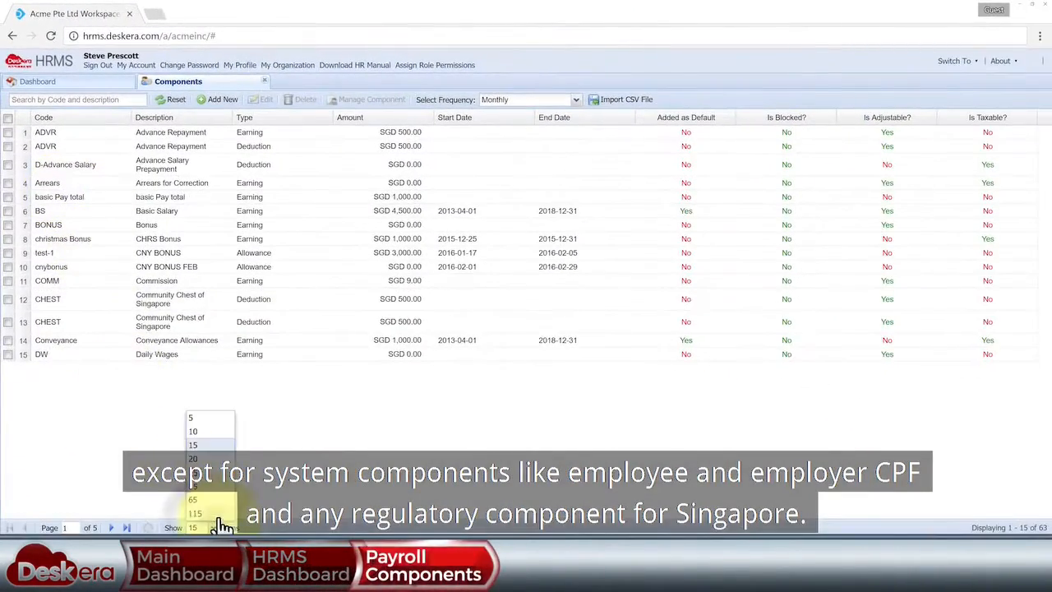
click(217, 511)
scroll(217, 460, down, 1)
scroll(526, 320, down, 5)
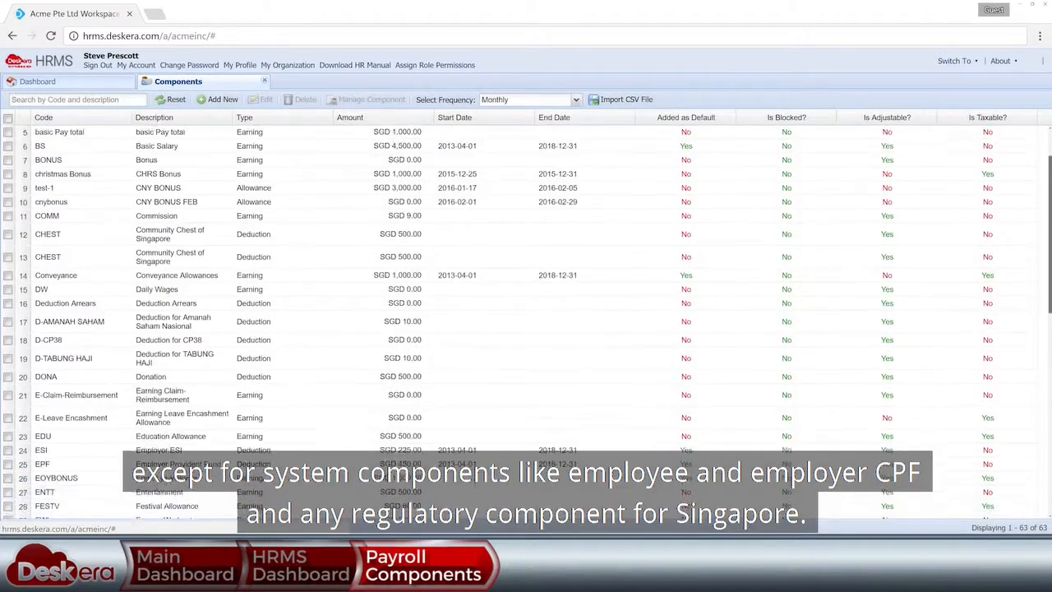
scroll(526, 320, up, 5)
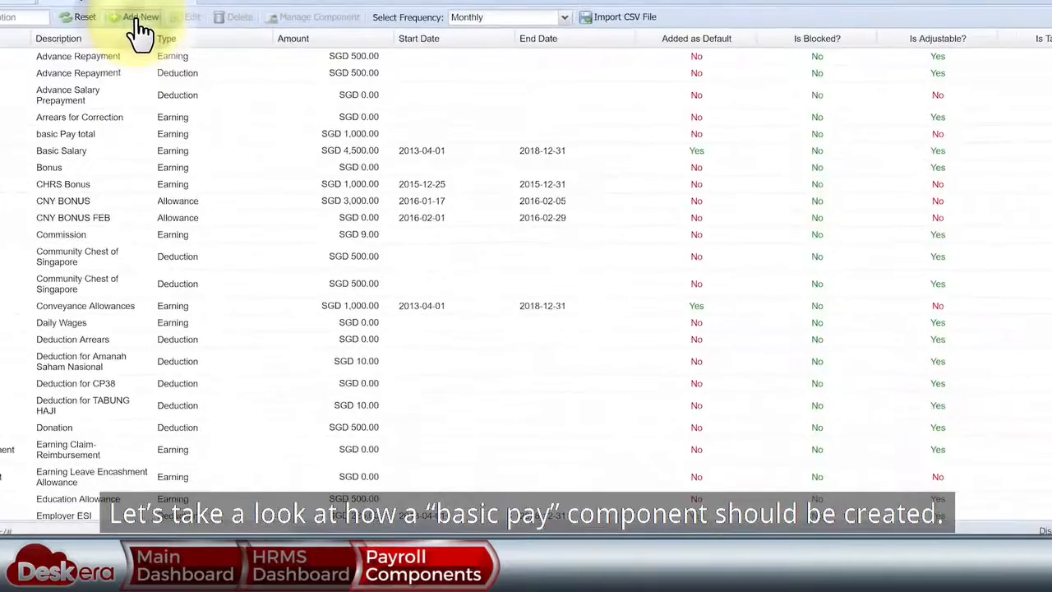
- Start a new payroll component with its code, description 'Basi', and type Earning
click(443, 197)
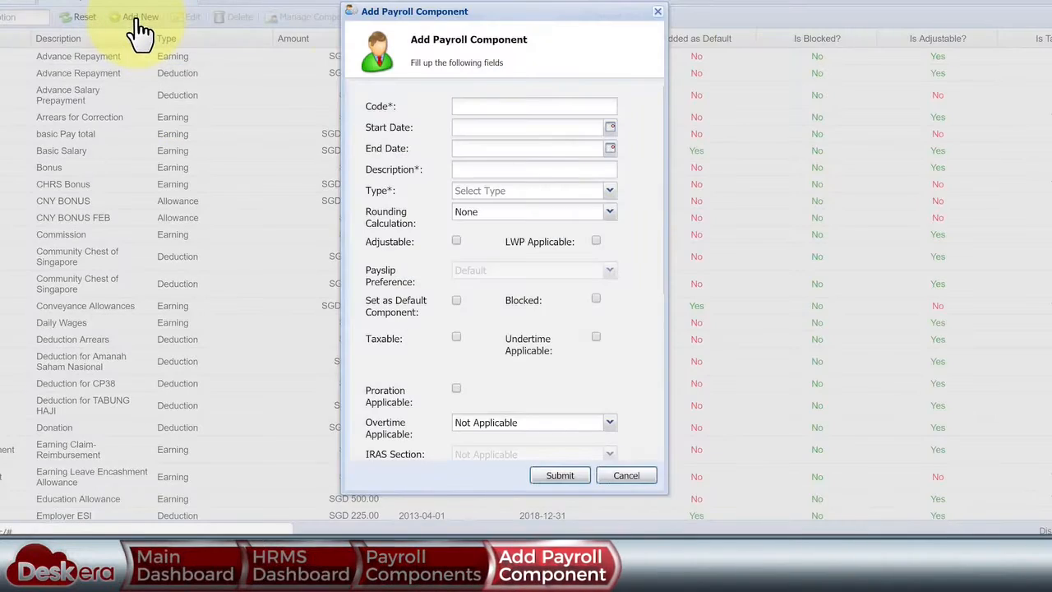
click(480, 105)
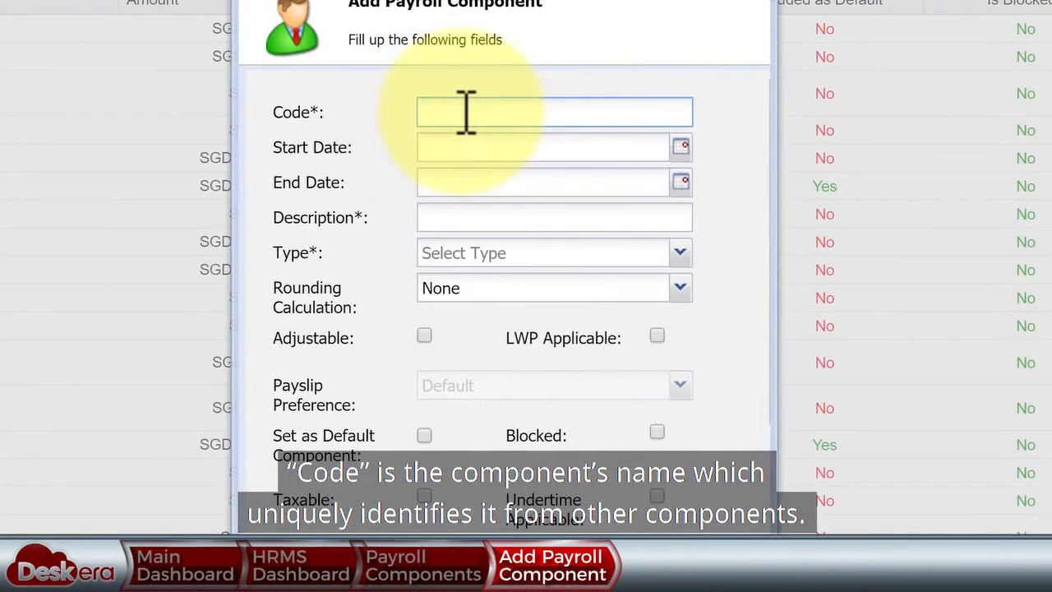
click(469, 219)
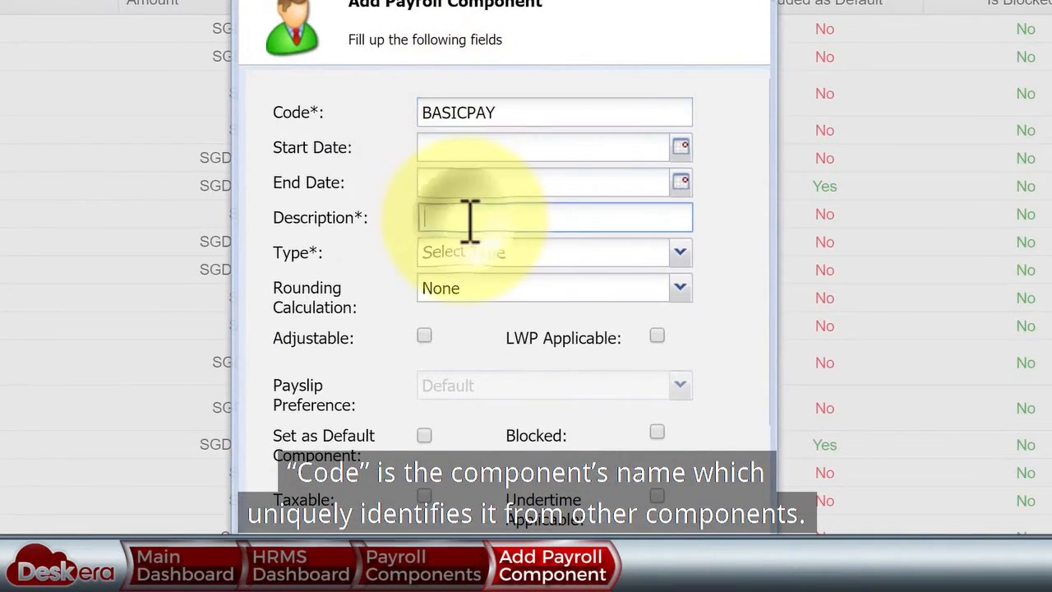
text(Basic Pay)
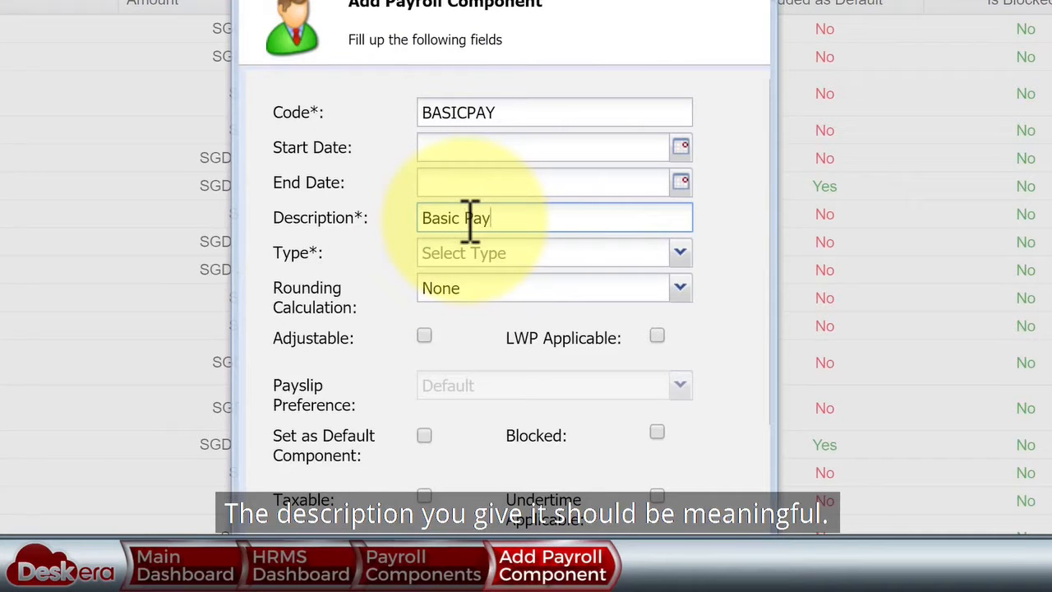
click(681, 255)
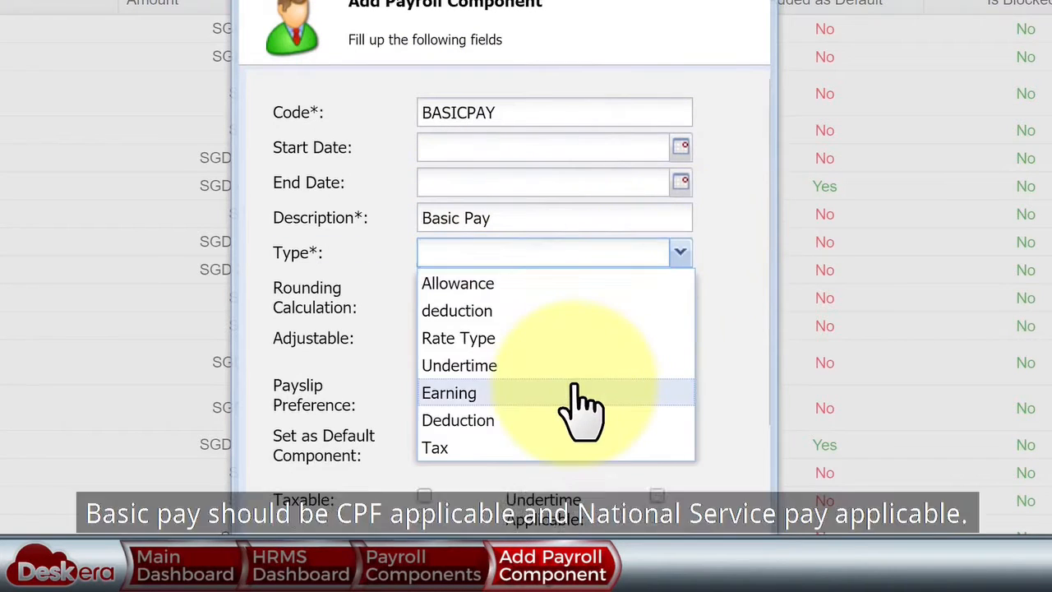
click(575, 393)
- Make it CPF, National Service and SDL applicable, taxable, and mapped to IRAS Gross Salary
scroll(581, 411, down, 3)
click(424, 275)
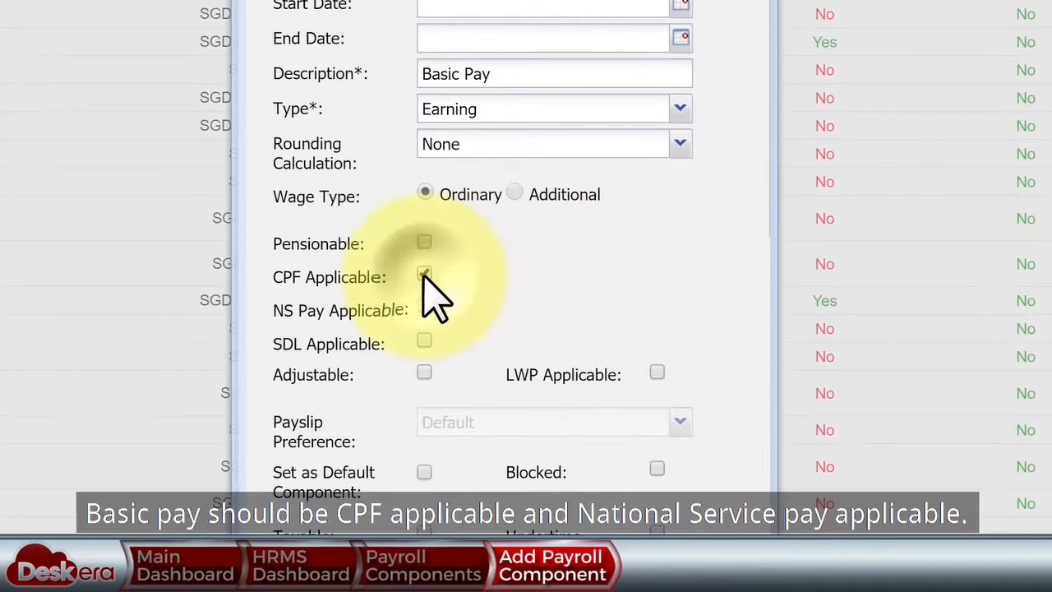
click(423, 309)
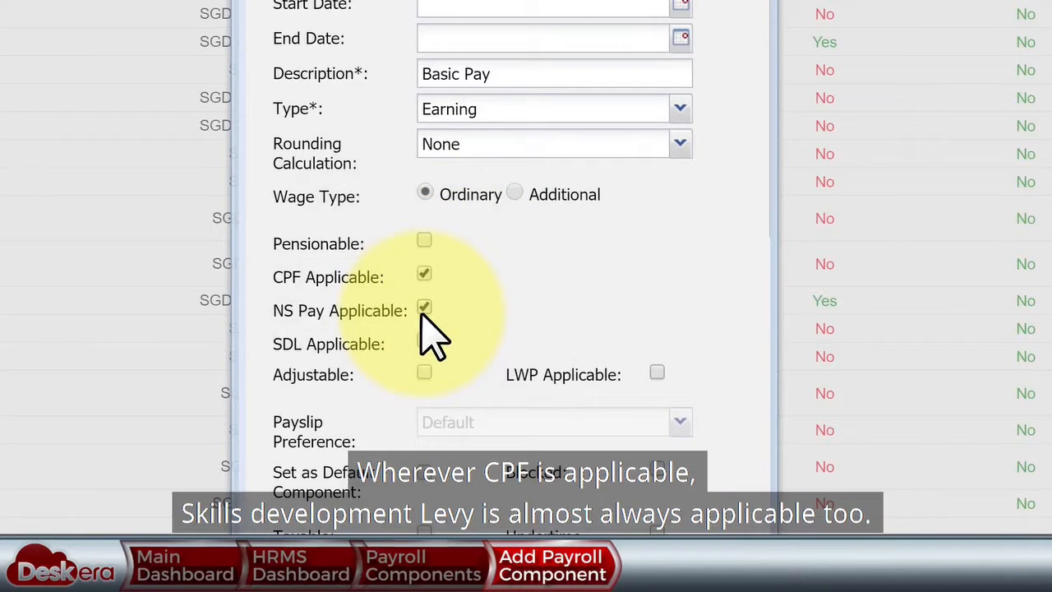
click(424, 342)
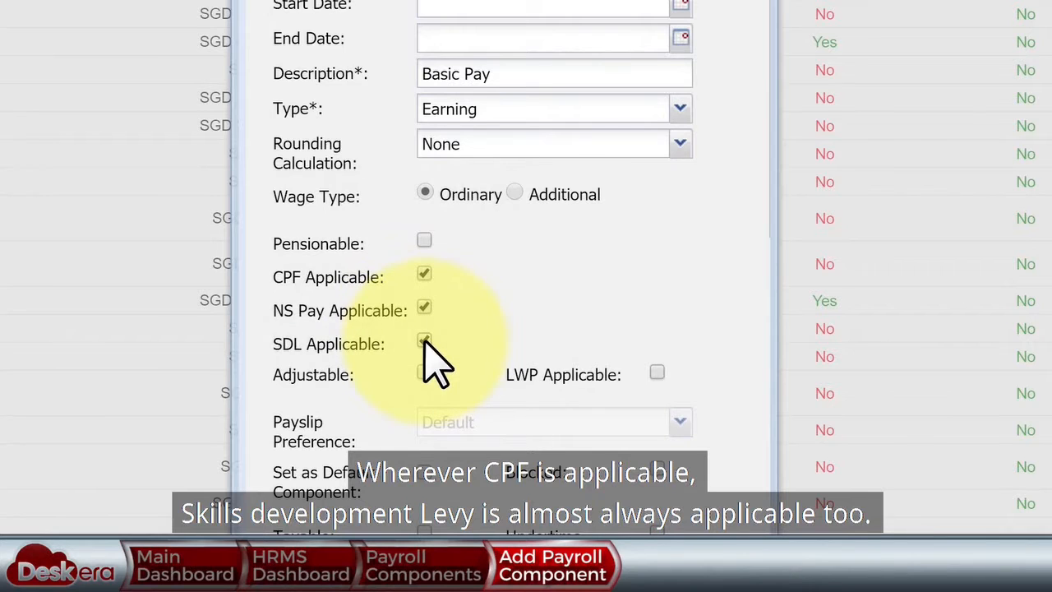
scroll(424, 342, down, 4)
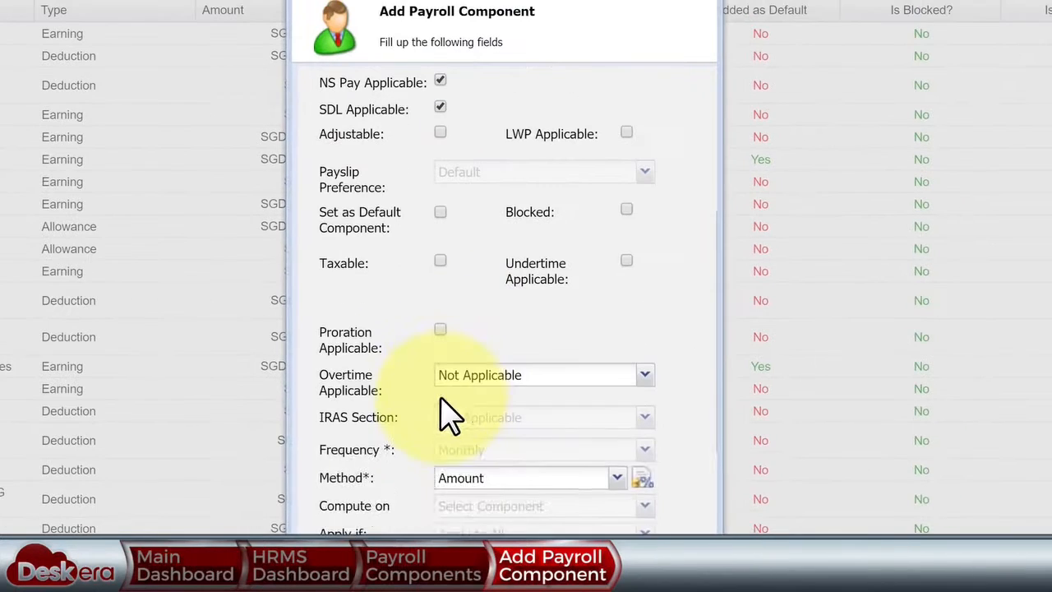
click(439, 261)
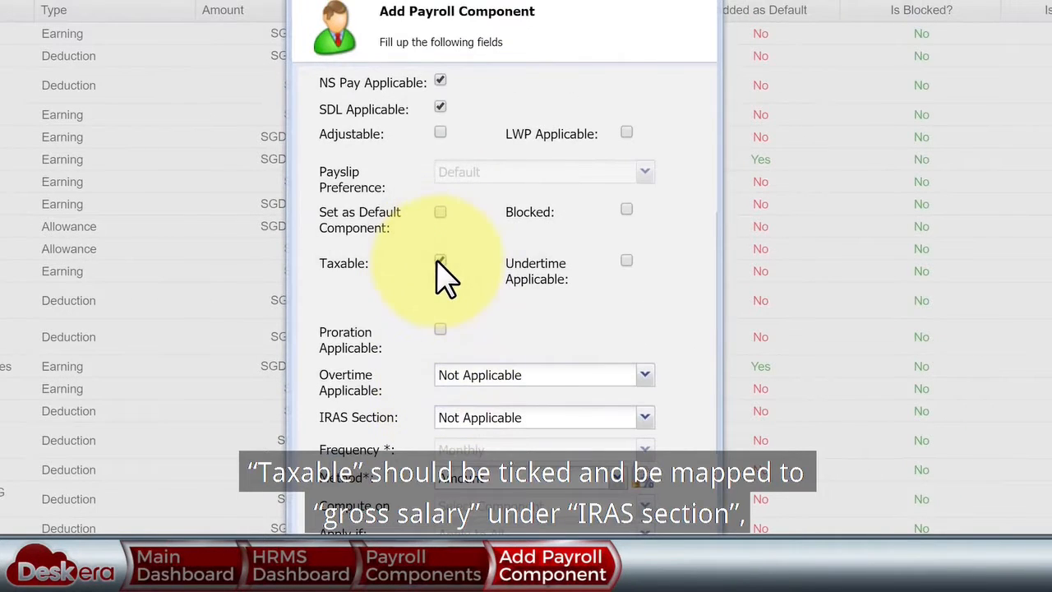
click(641, 415)
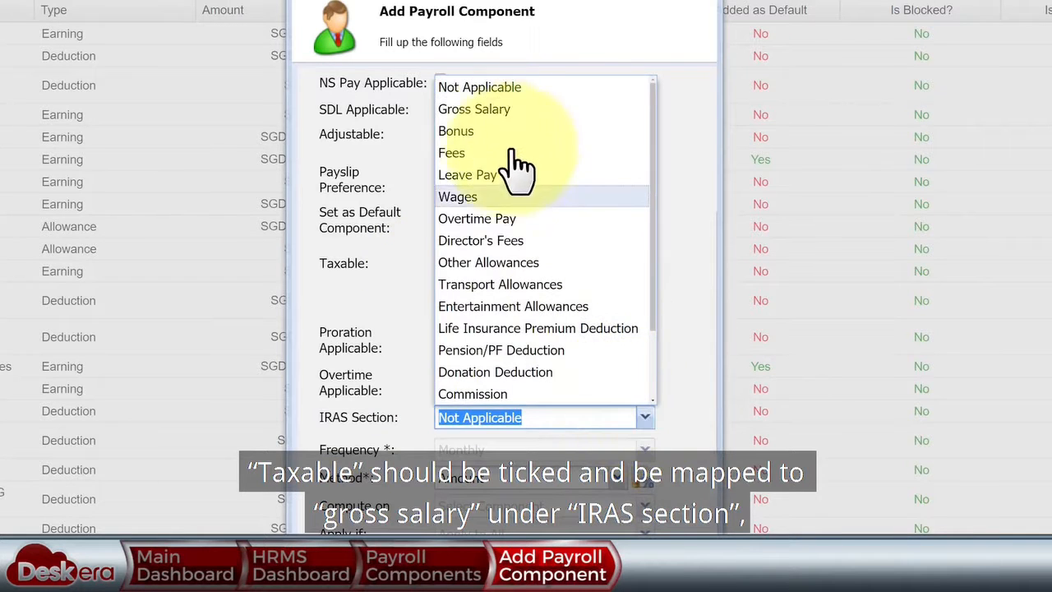
click(499, 109)
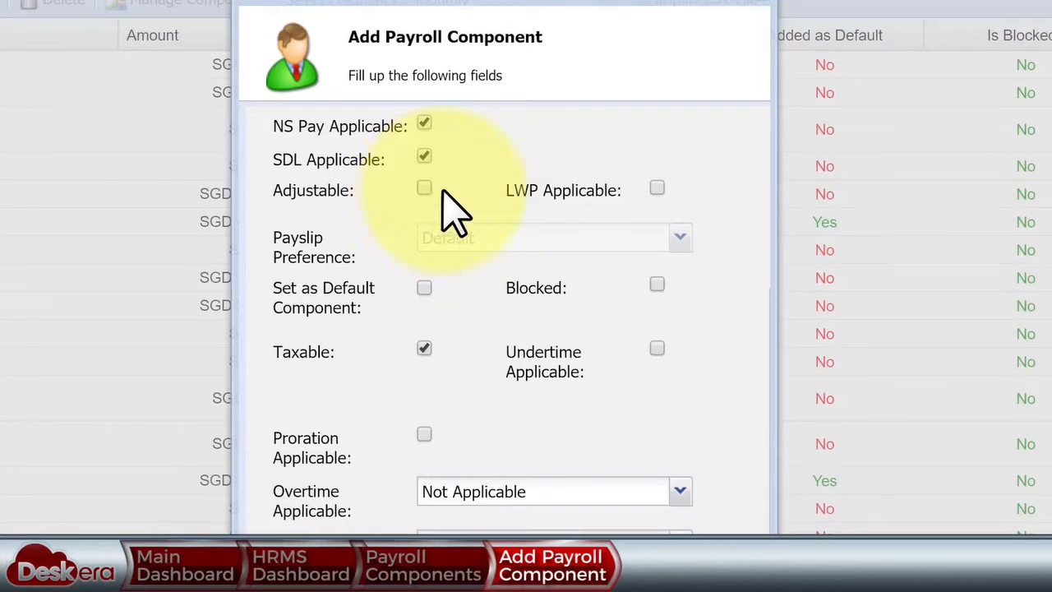
- Make it leave-without-pay applicable, with Default payslip preference and proration on
click(656, 189)
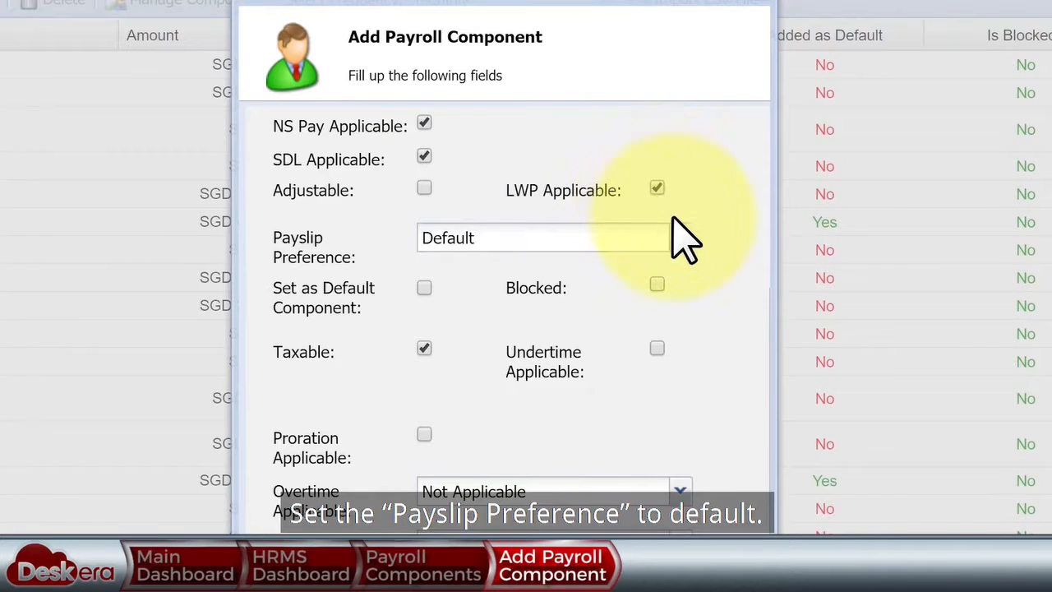
click(660, 240)
click(595, 268)
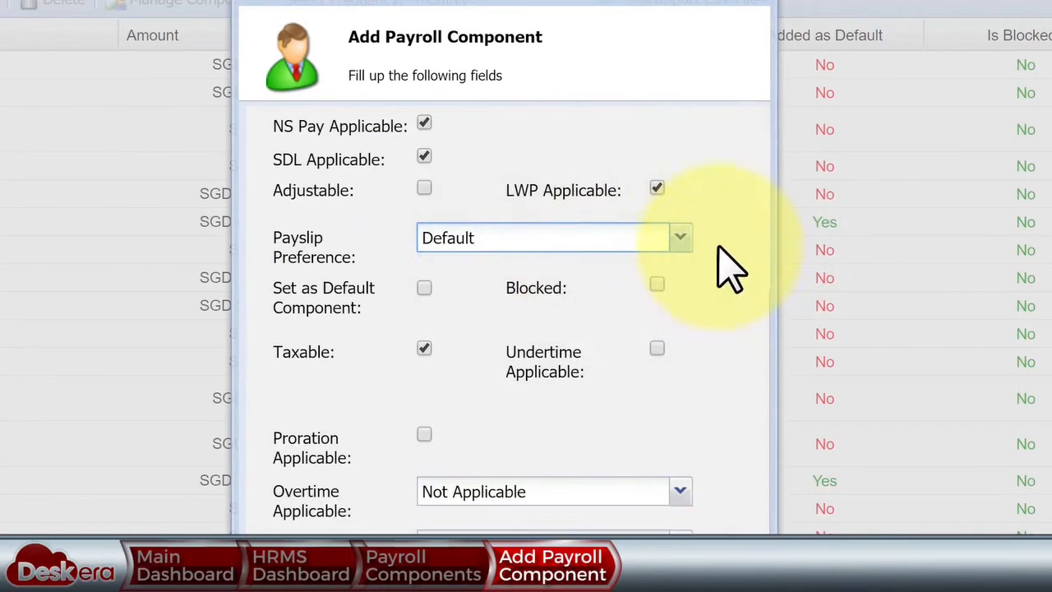
click(423, 435)
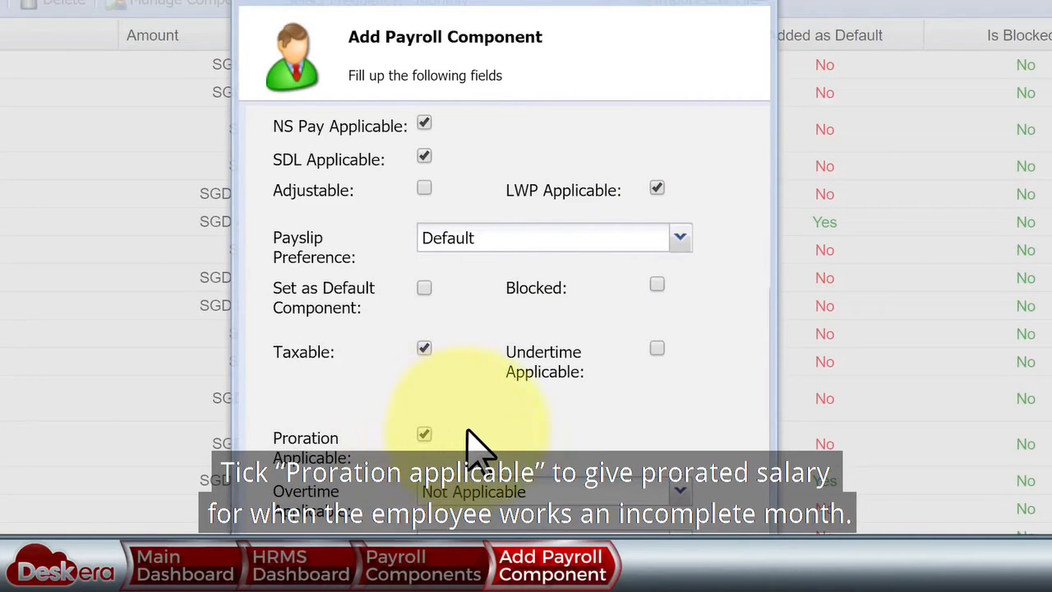
- Use the Amount calculation method with a 0 SGD amount and submit the component
scroll(666, 271, down, 5)
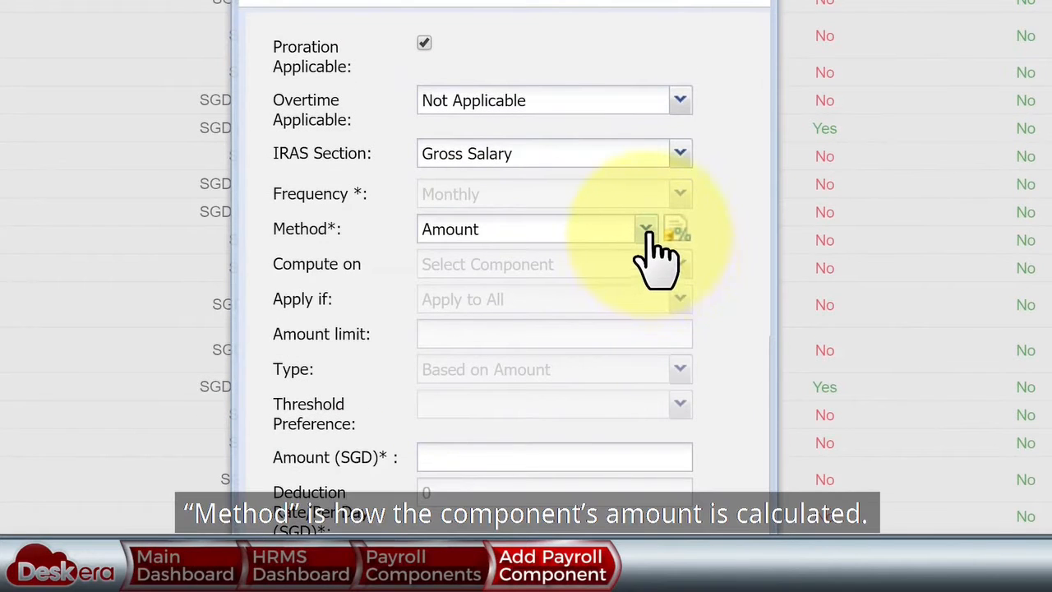
click(646, 231)
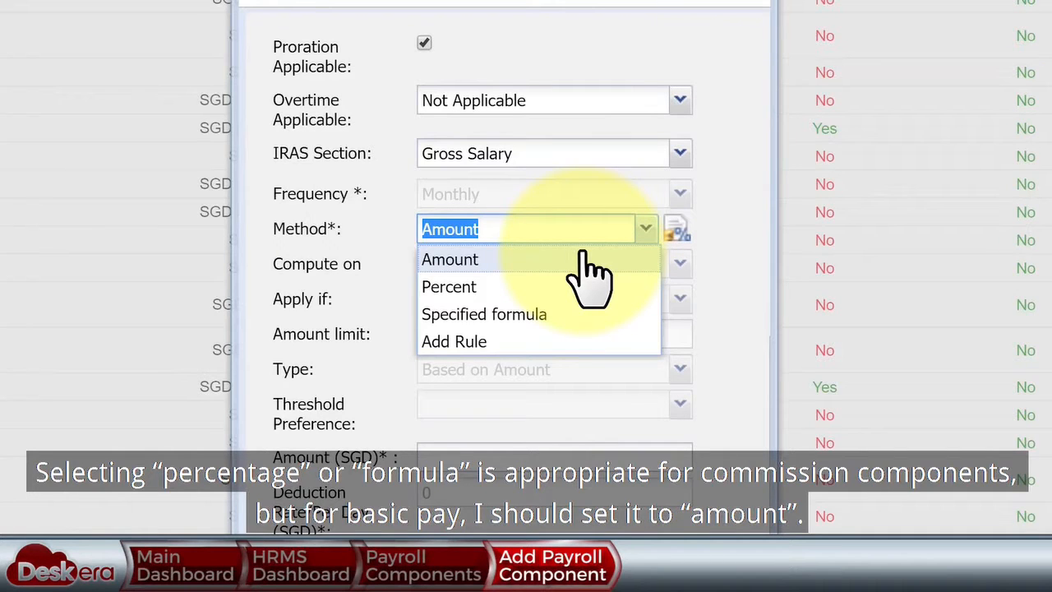
click(585, 260)
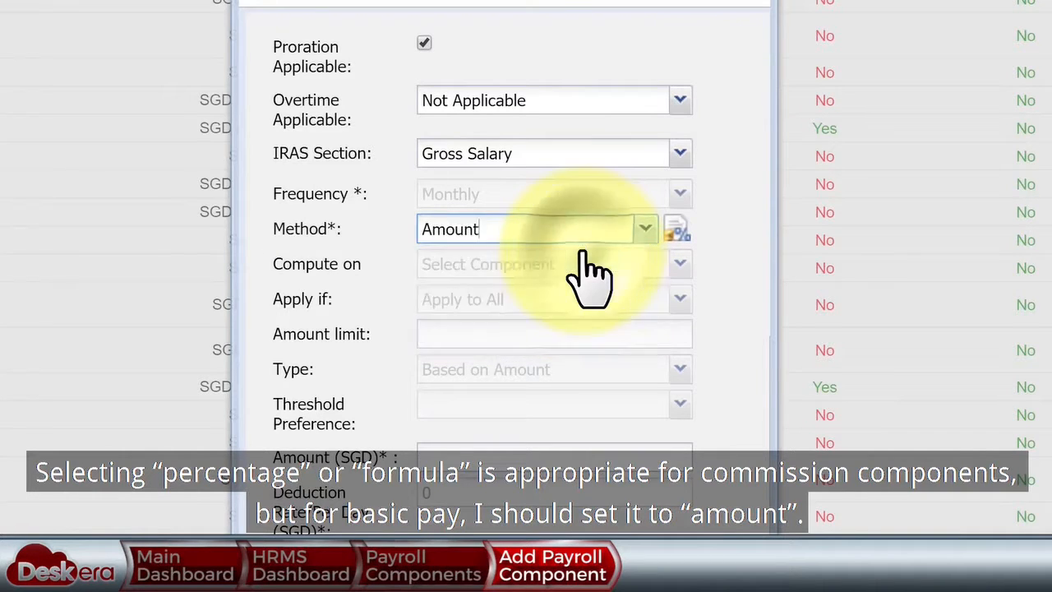
scroll(501, 345, down, 5)
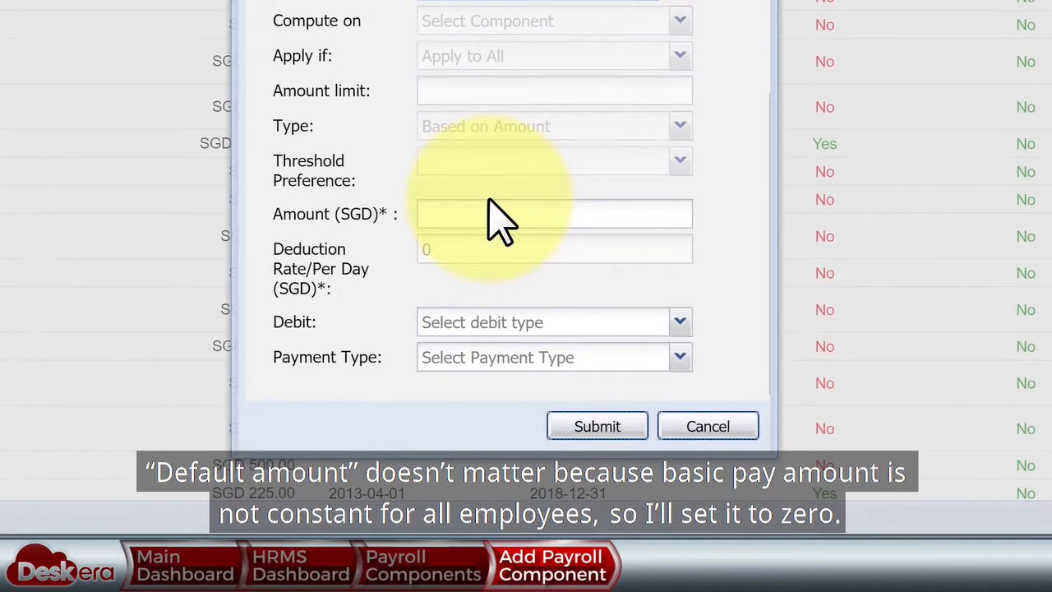
click(493, 210)
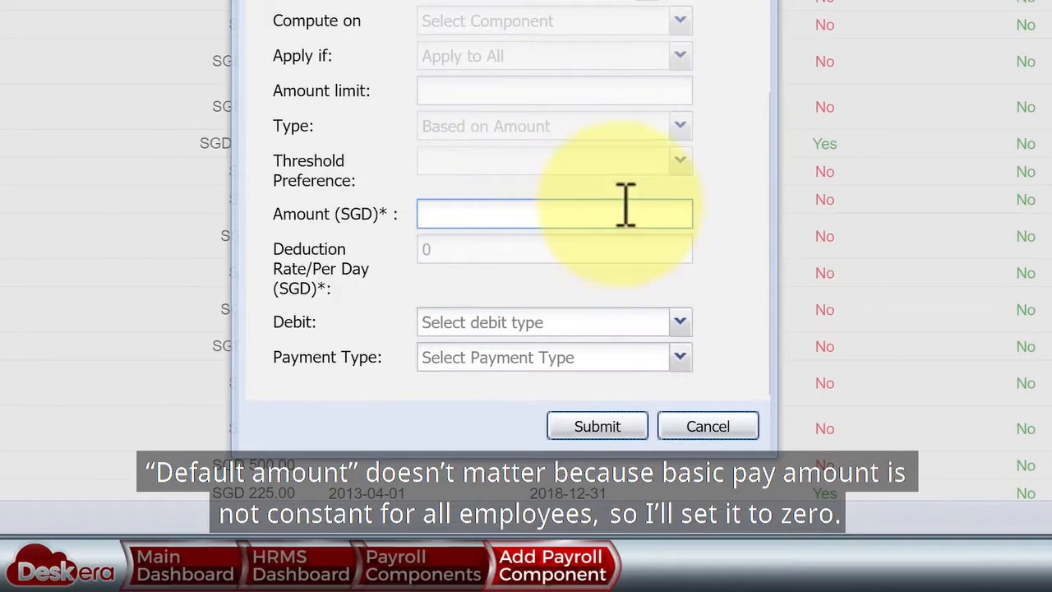
text(0)
click(622, 423)
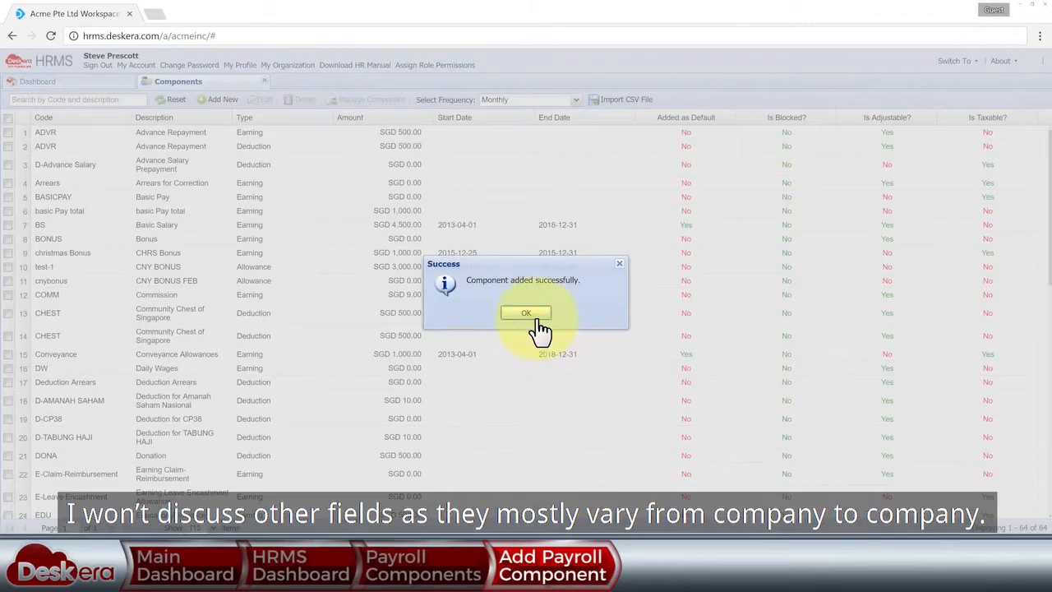
- Dismiss the confirmation, open User Administration, and clear the employee search box
click(538, 319)
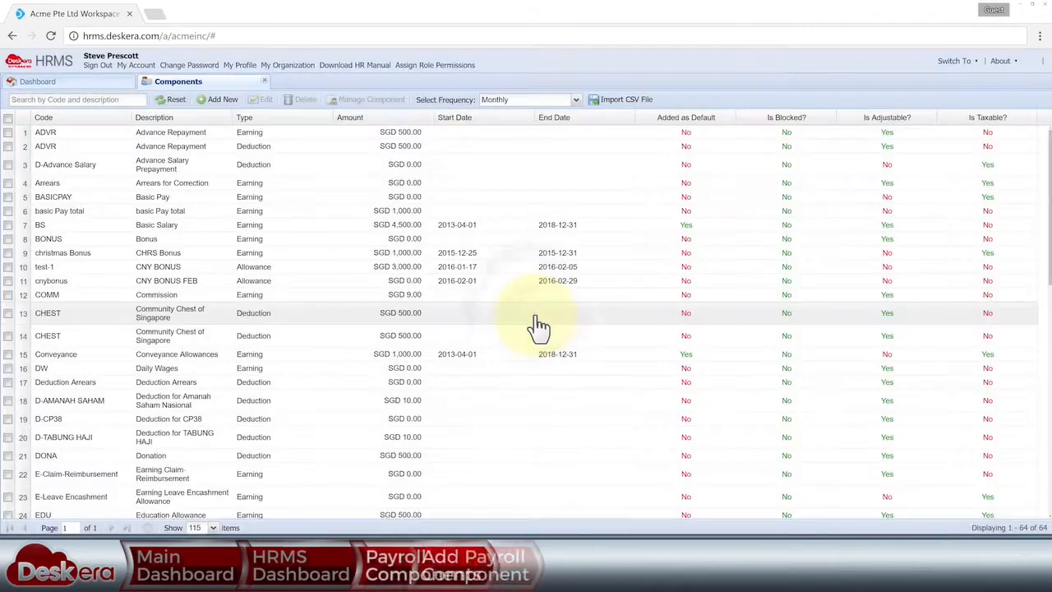
click(264, 82)
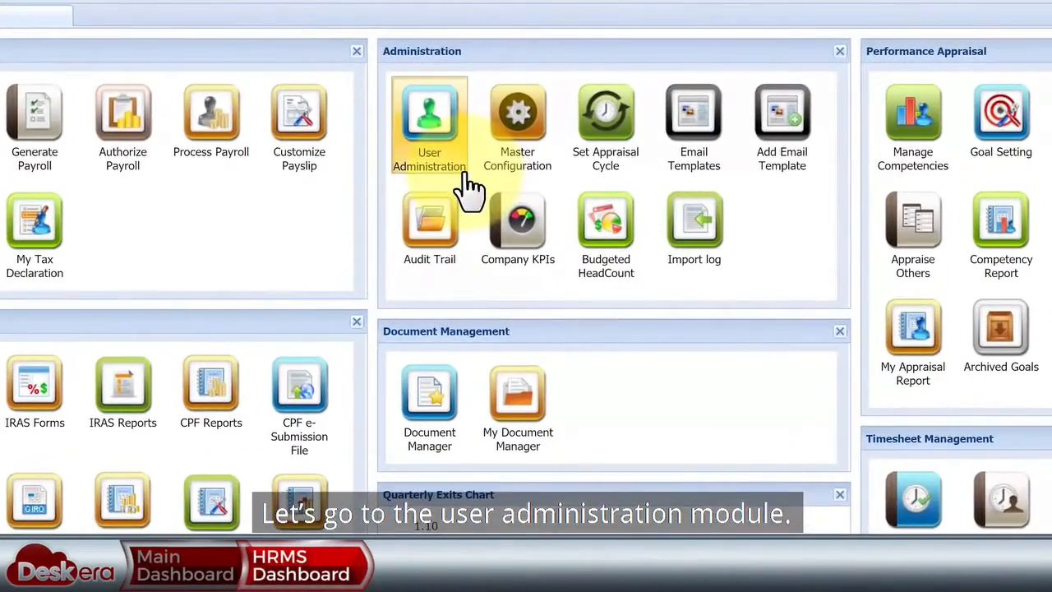
click(462, 175)
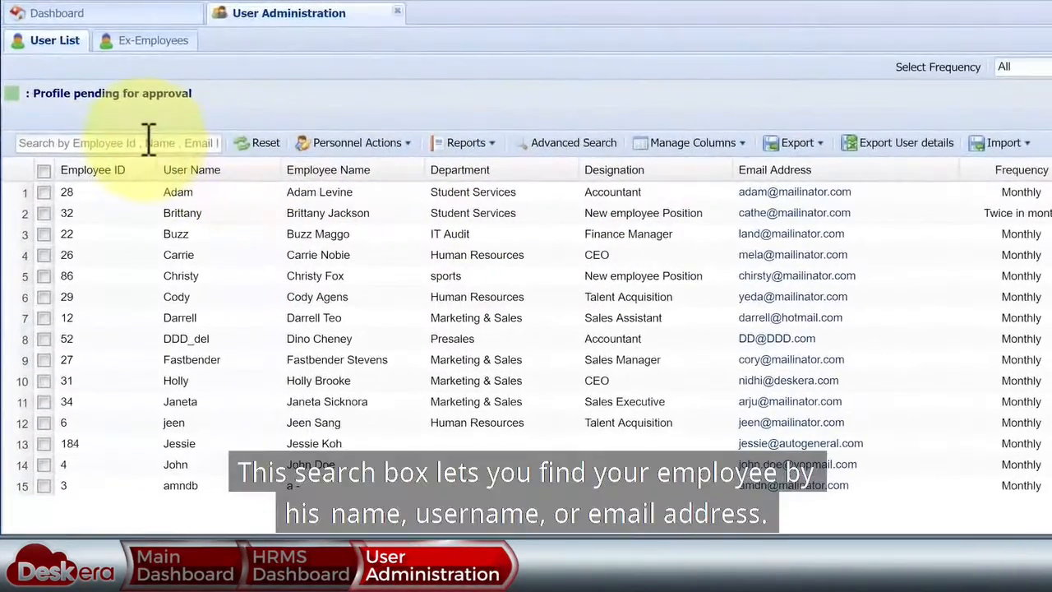
click(98, 165)
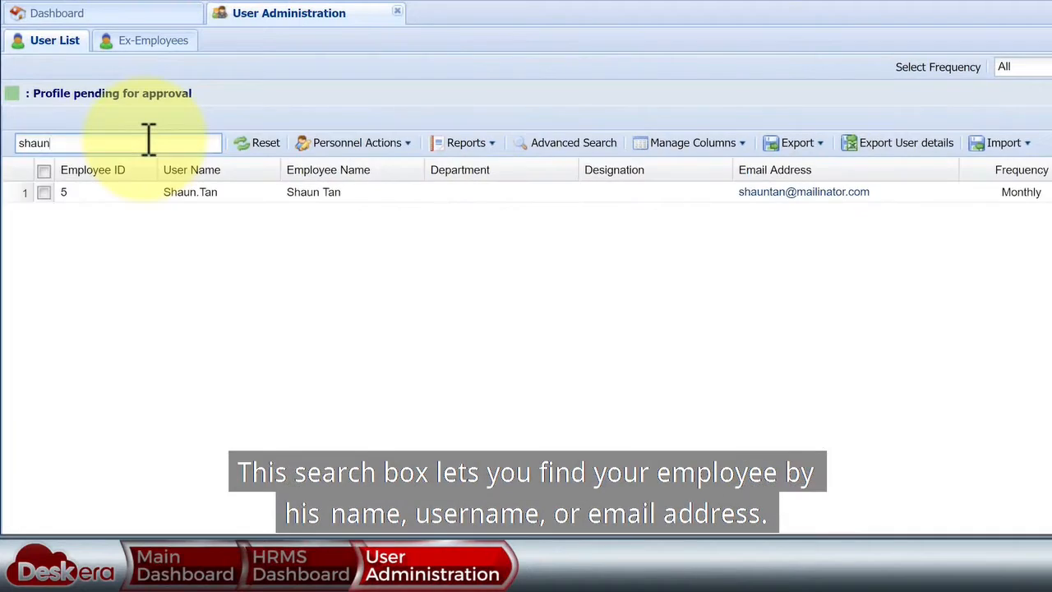
drag(145, 141, 8, 153)
key(BackSpace)
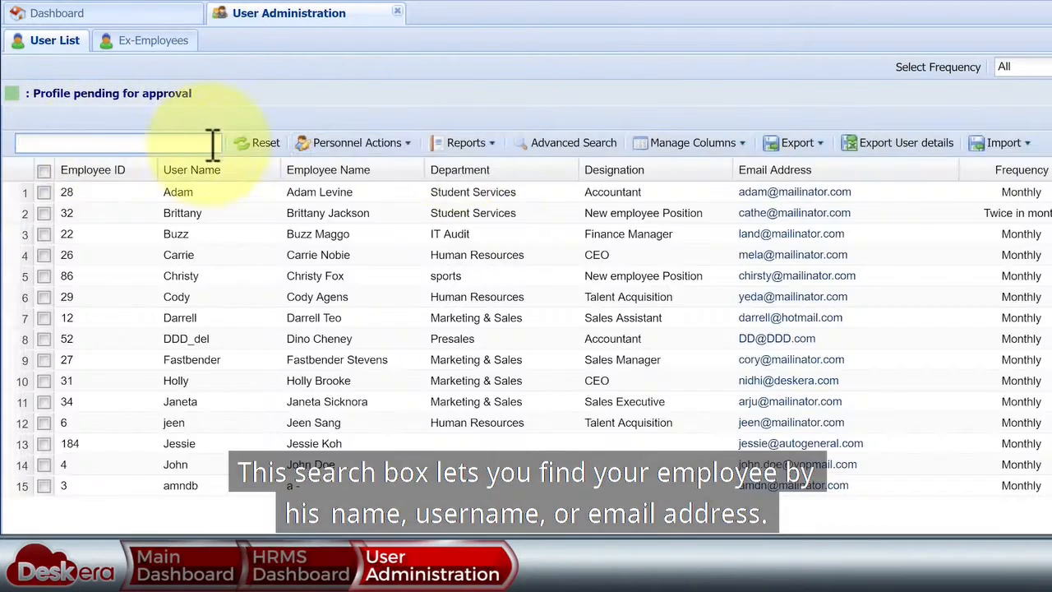
- Look over the Advanced Search filter fields, then close the panel without filtering
click(559, 144)
click(184, 68)
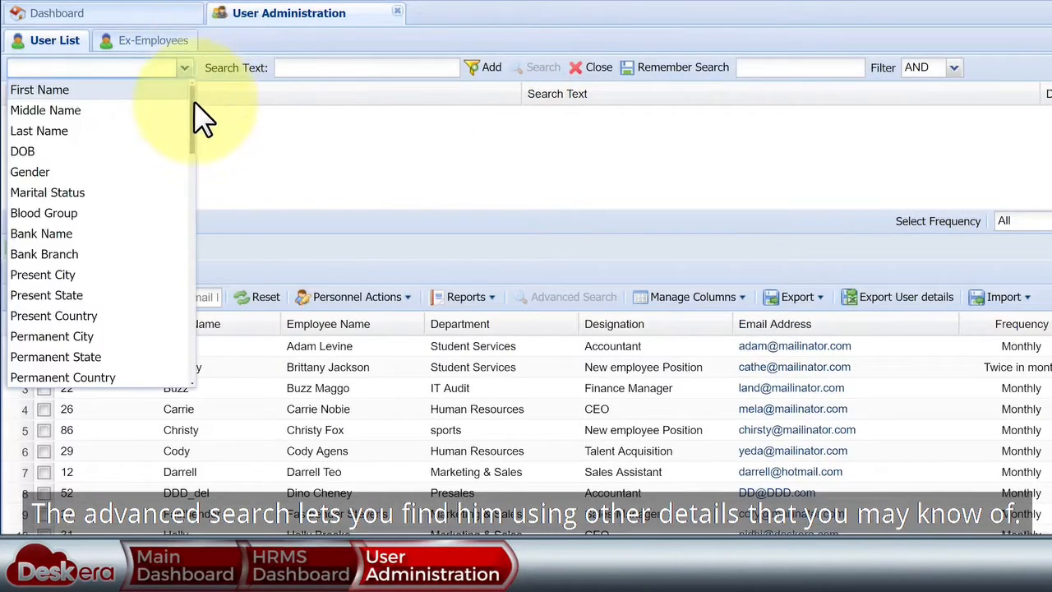
mouse_move(194, 118)
mouse_down()
mouse_move(197, 340)
mouse_move(201, 107)
mouse_up()
click(207, 100)
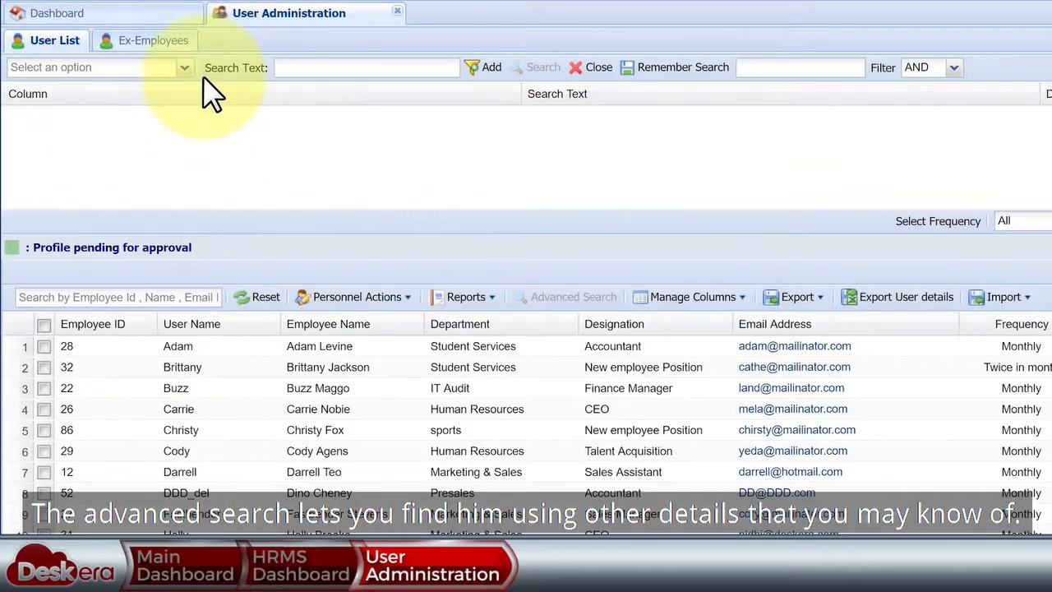
click(593, 67)
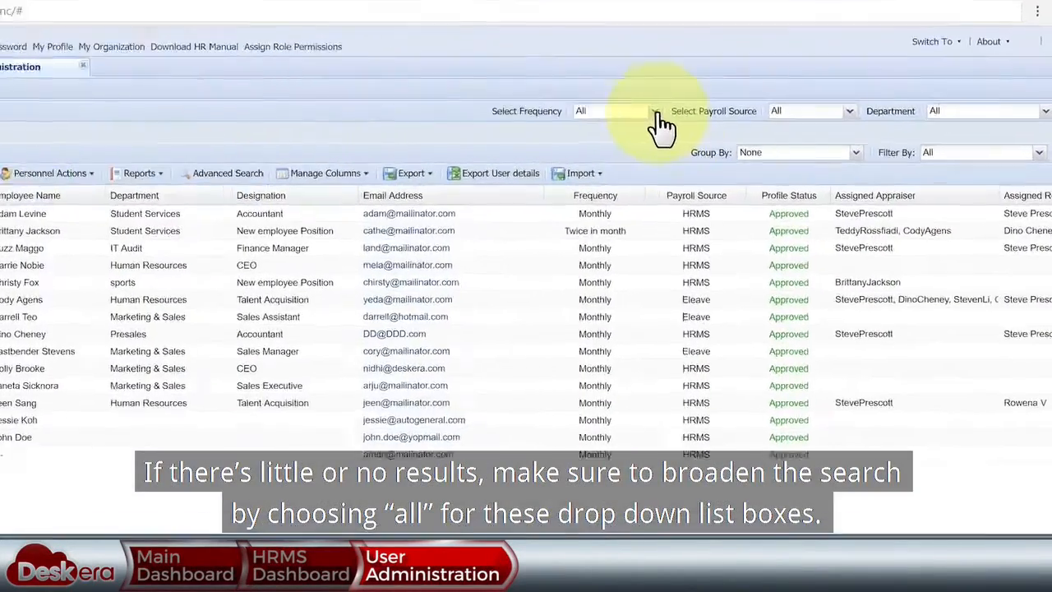
- Review the filter options and restrict the employee list to the HRMS payroll source
click(728, 118)
click(885, 117)
click(1044, 103)
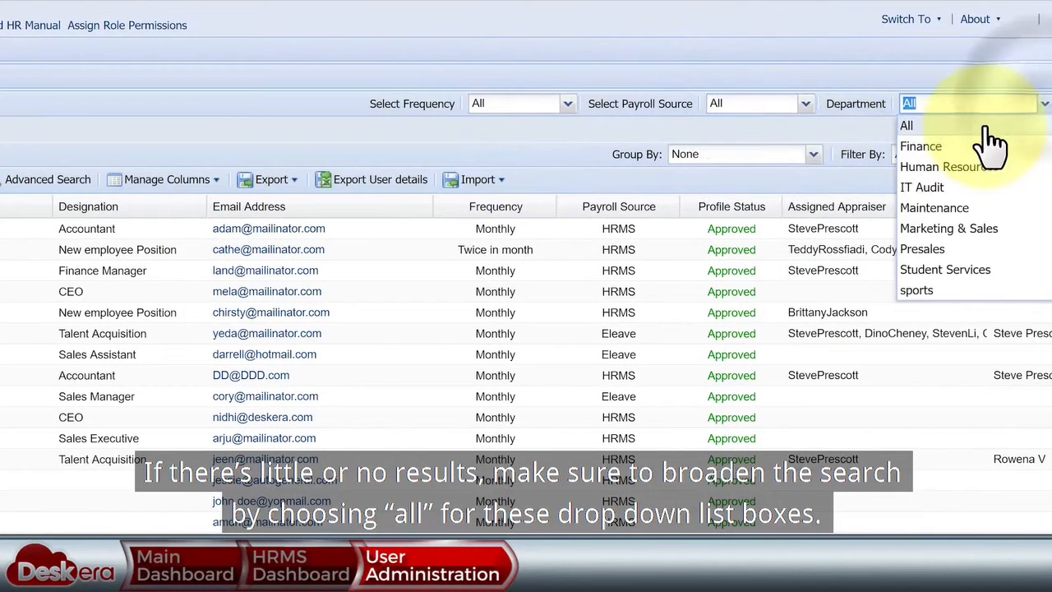
click(1037, 155)
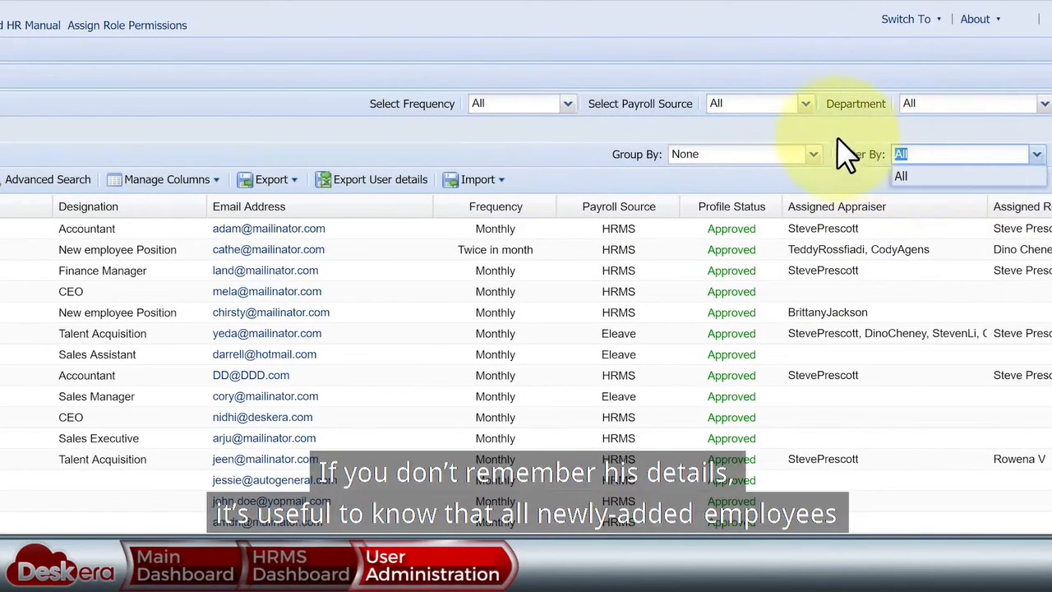
click(836, 148)
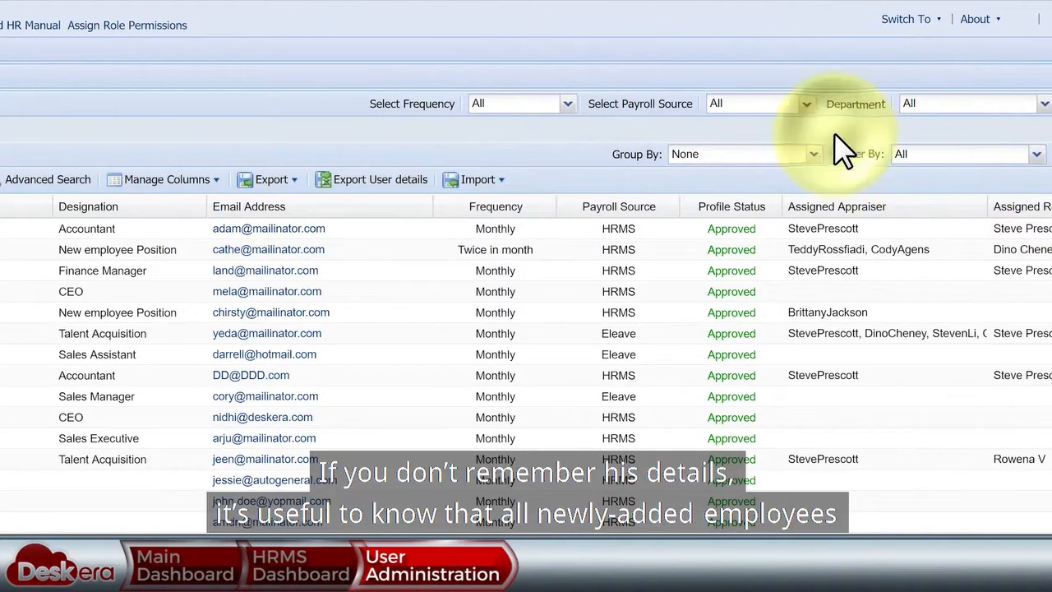
click(804, 105)
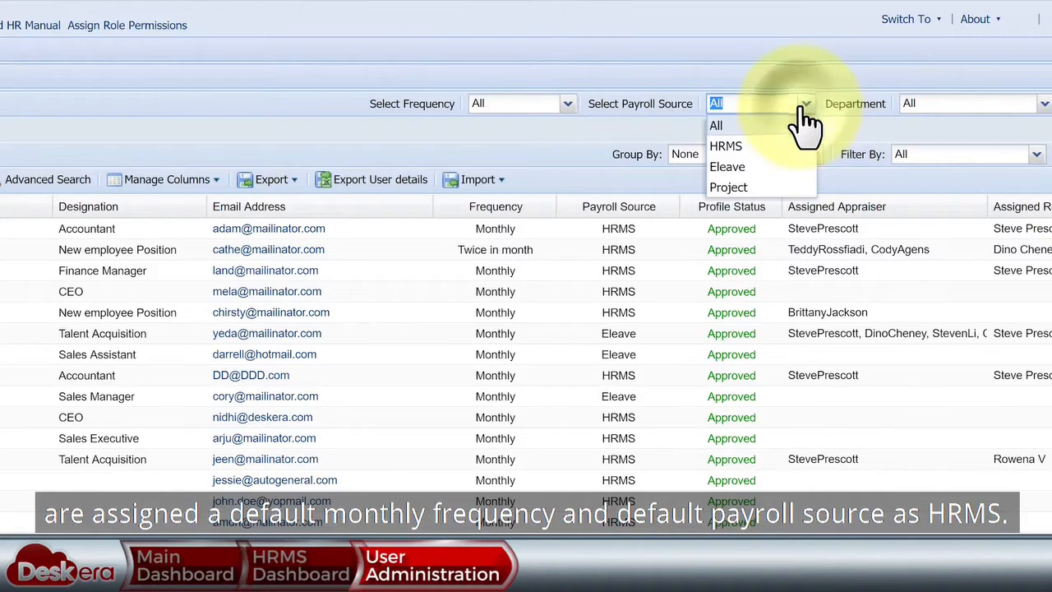
click(767, 148)
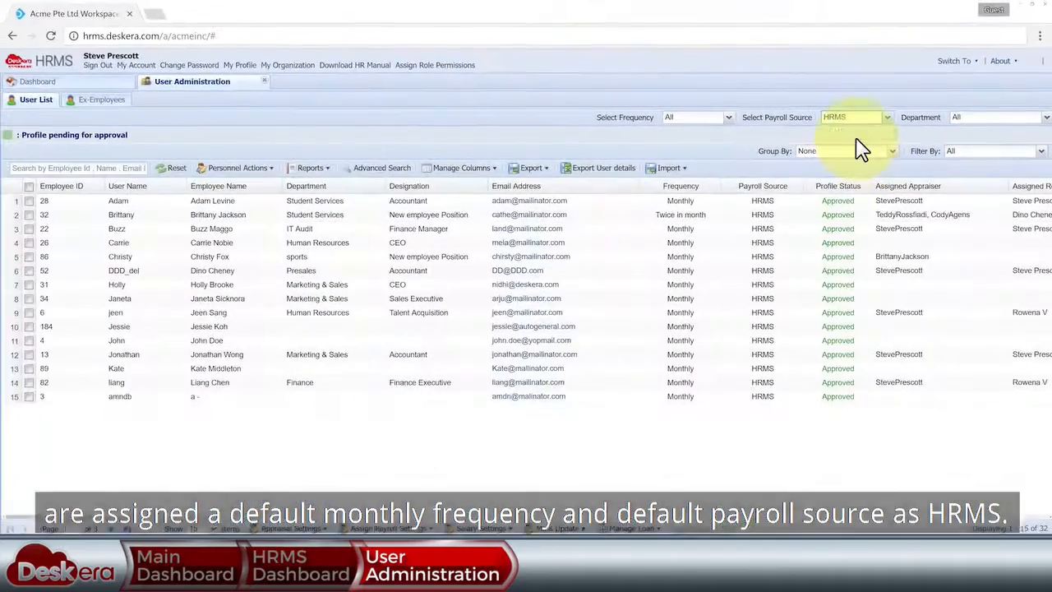
- Sort employees by name ascending, then descending, and page through the list
click(278, 187)
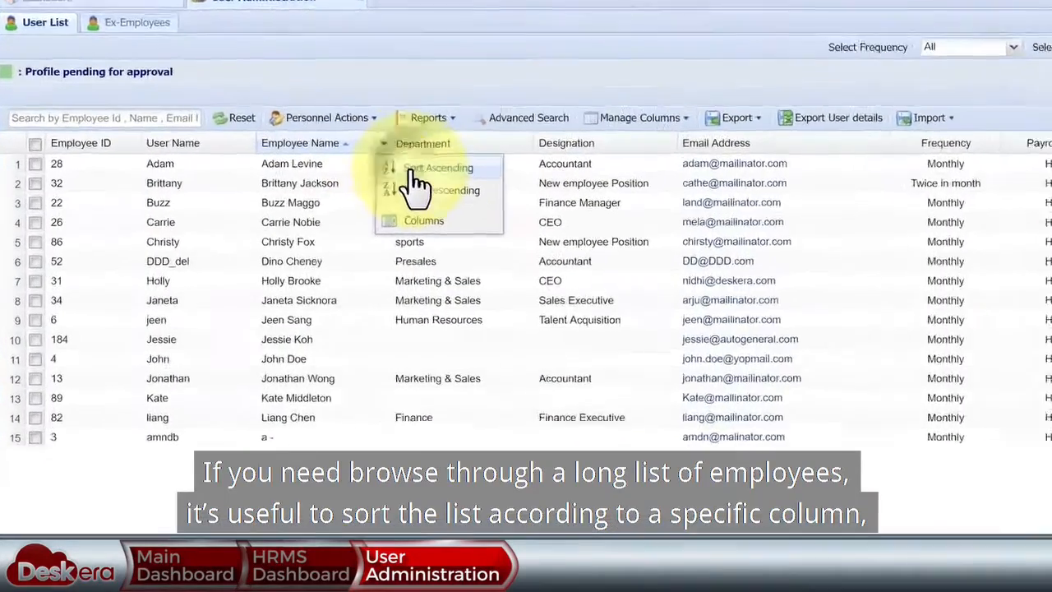
click(297, 207)
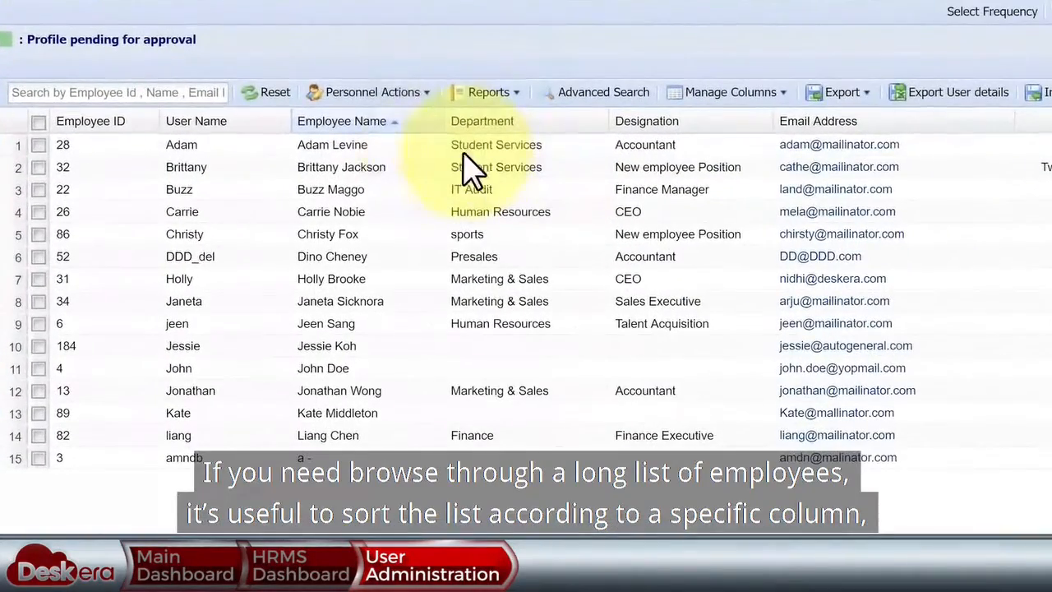
click(284, 124)
click(318, 176)
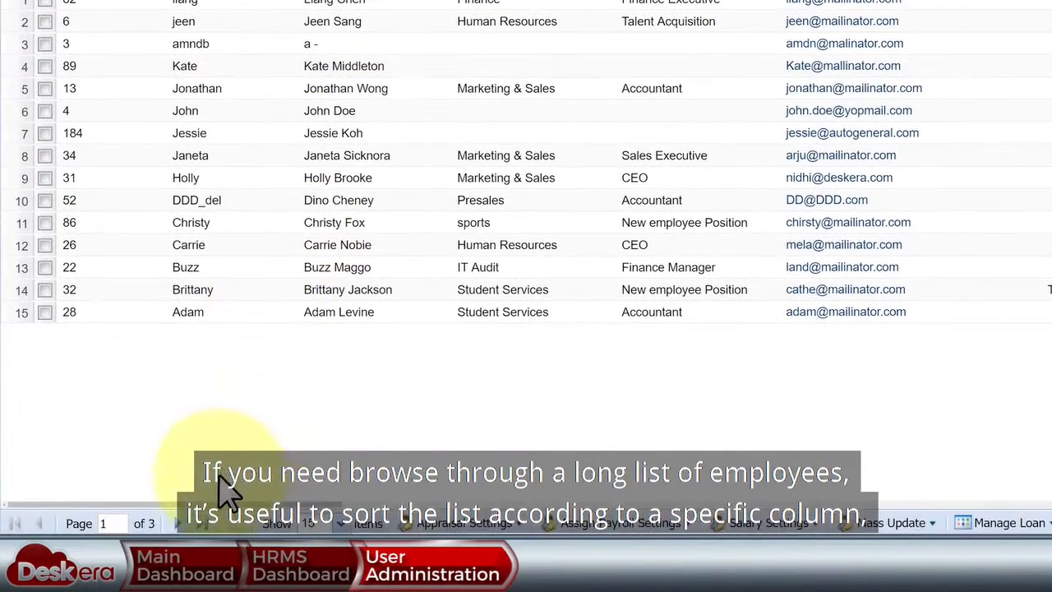
click(175, 523)
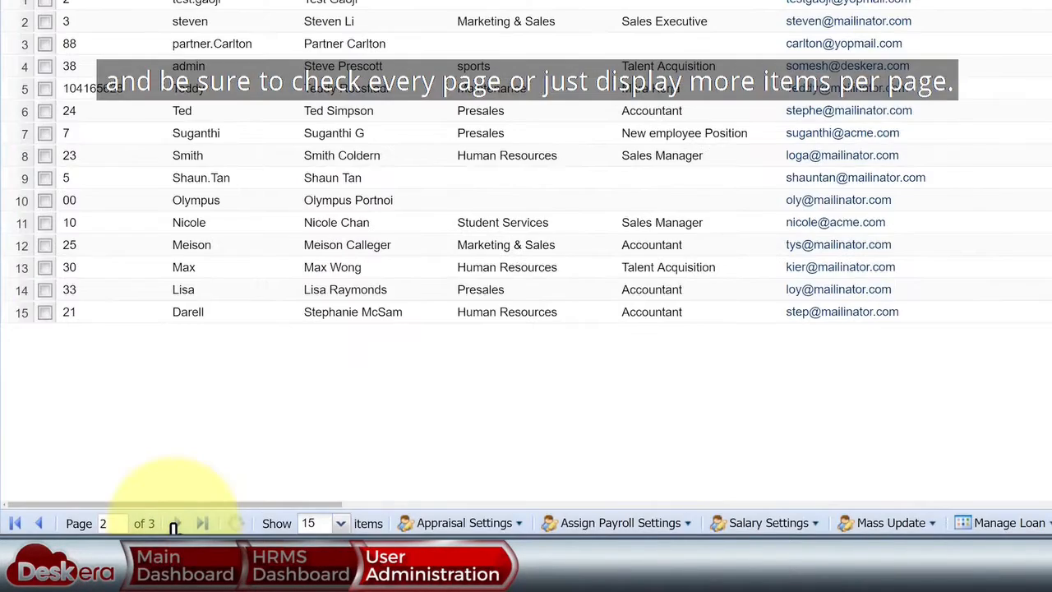
click(175, 523)
- Show 115 employees per page and begin searching for the new employee
click(339, 523)
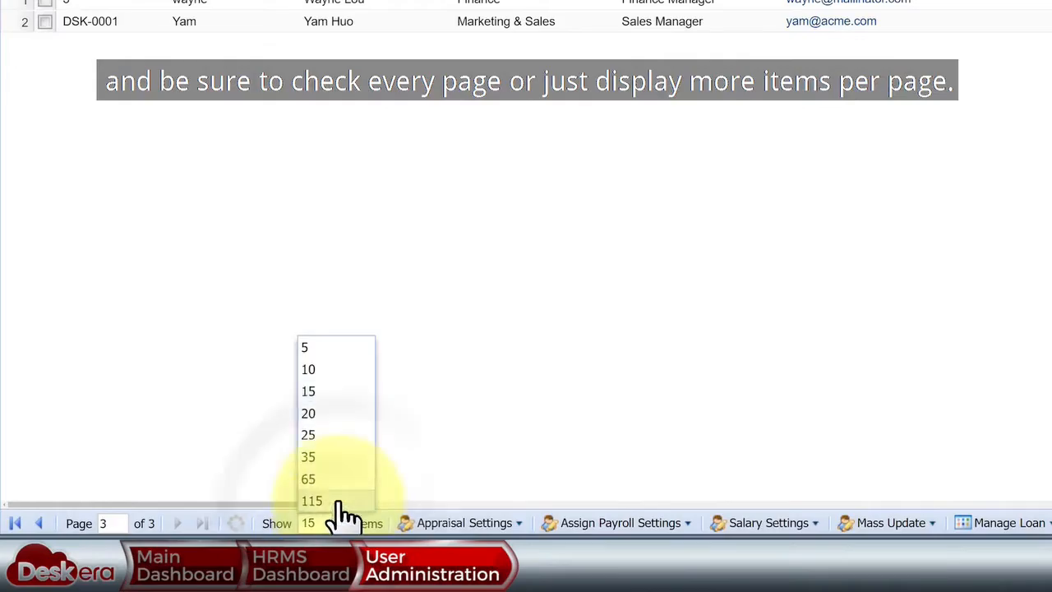
click(337, 501)
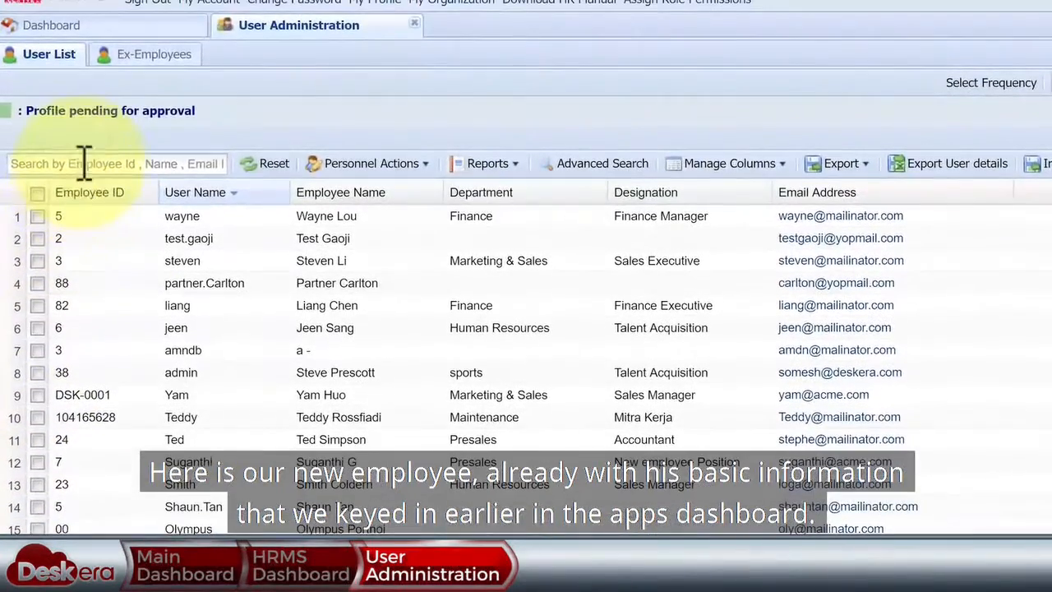
click(84, 162)
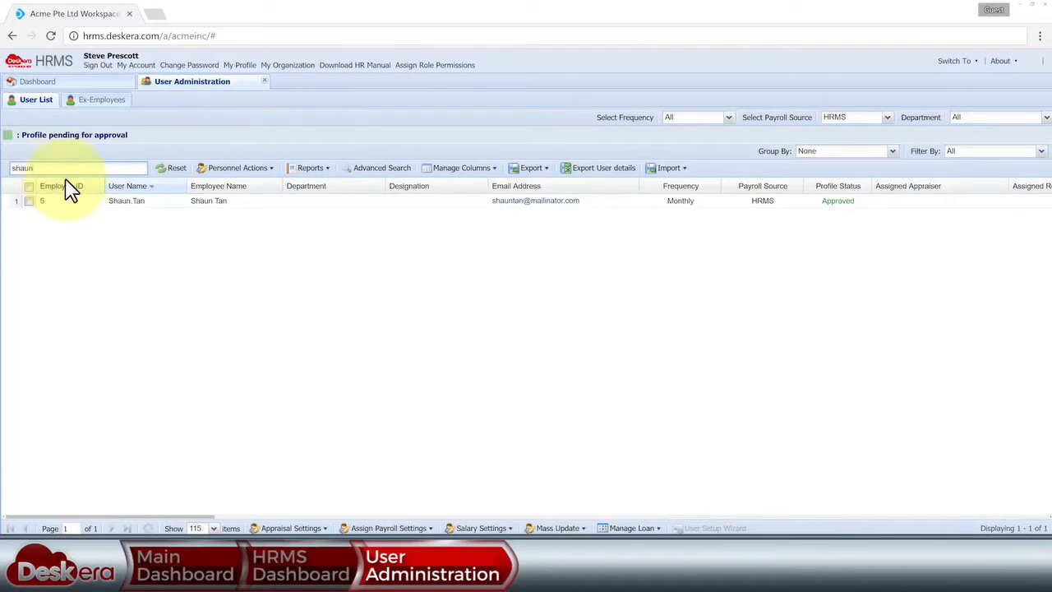
- Launch the setup wizard for the new employee and set the birth date to Aug 1982
click(29, 201)
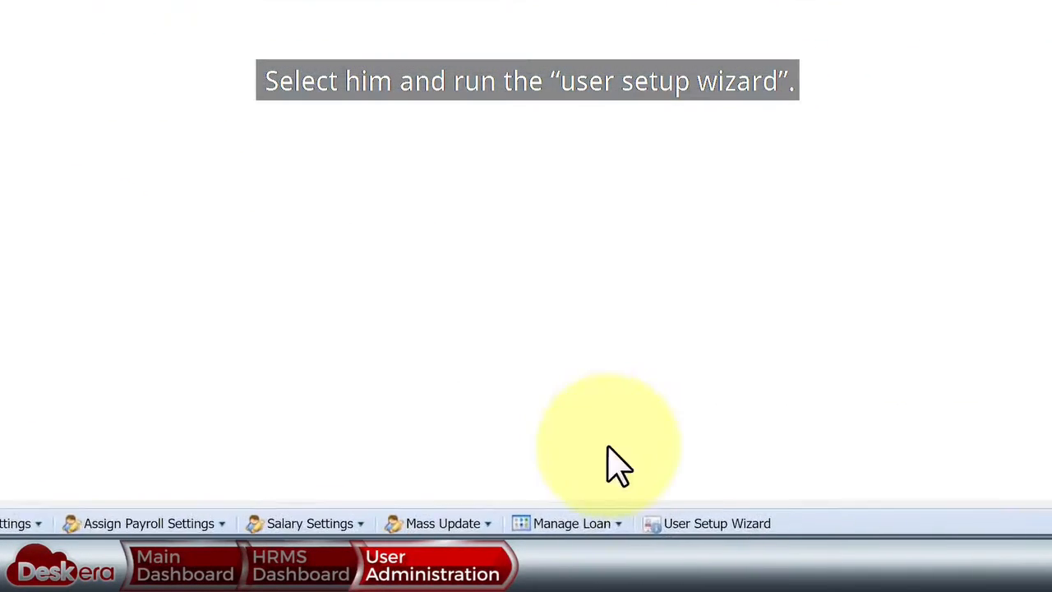
click(715, 527)
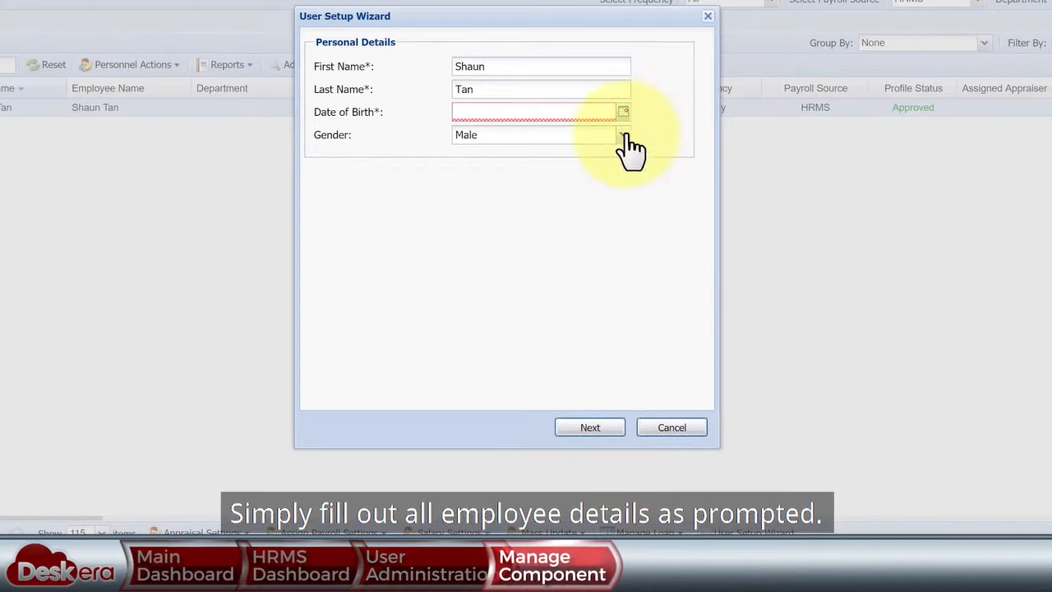
click(623, 112)
click(530, 134)
click(548, 134)
click(549, 134)
click(549, 134)
click(549, 156)
click(511, 156)
click(510, 272)
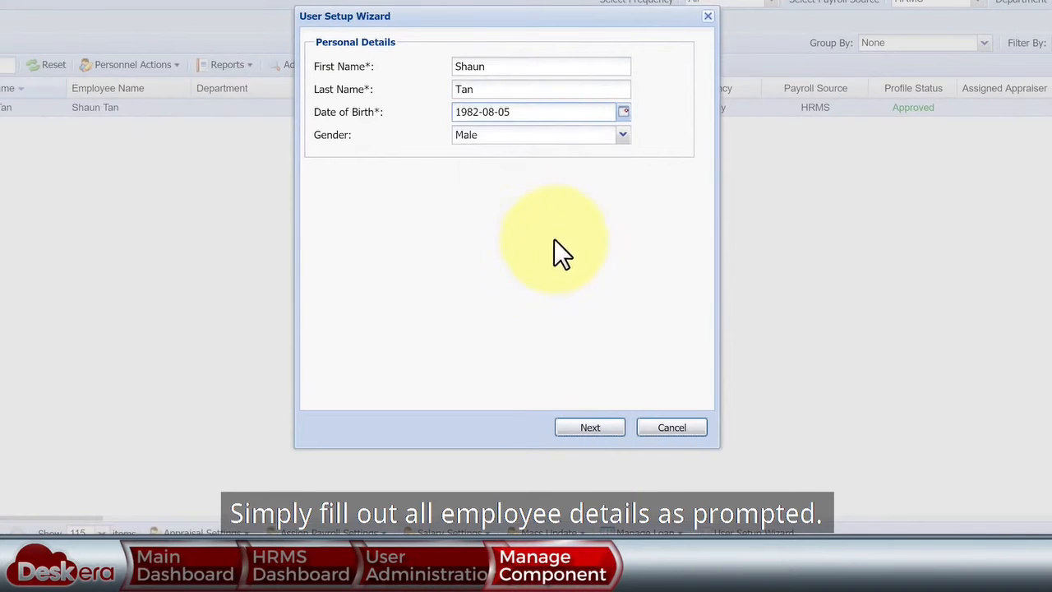
- Set nationality to Singaporean and country of origin to SINGAPORE
click(590, 427)
click(624, 68)
text(s)
click(540, 298)
click(601, 89)
text(s)
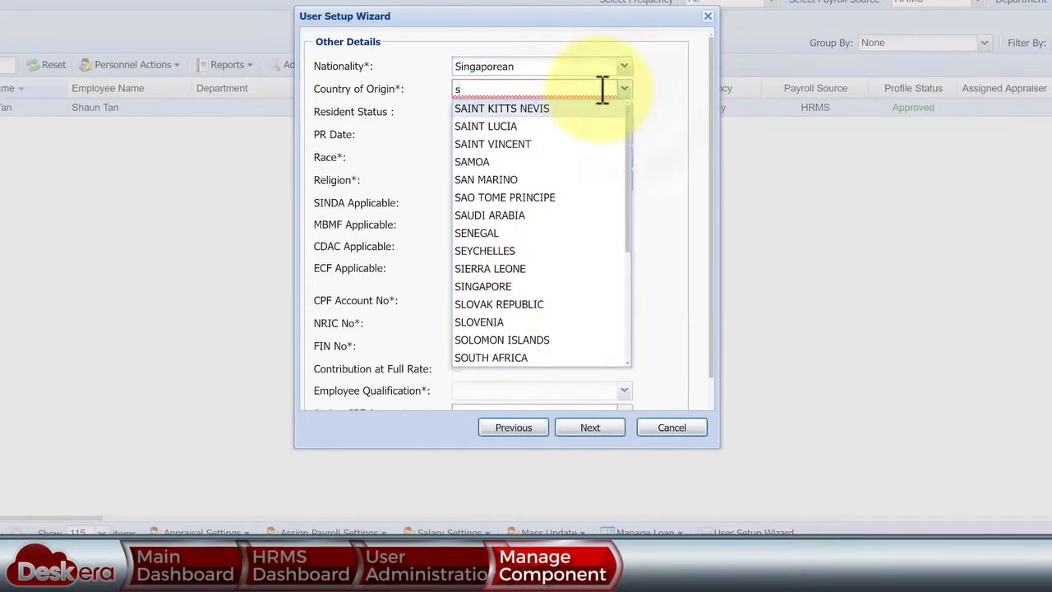
click(546, 287)
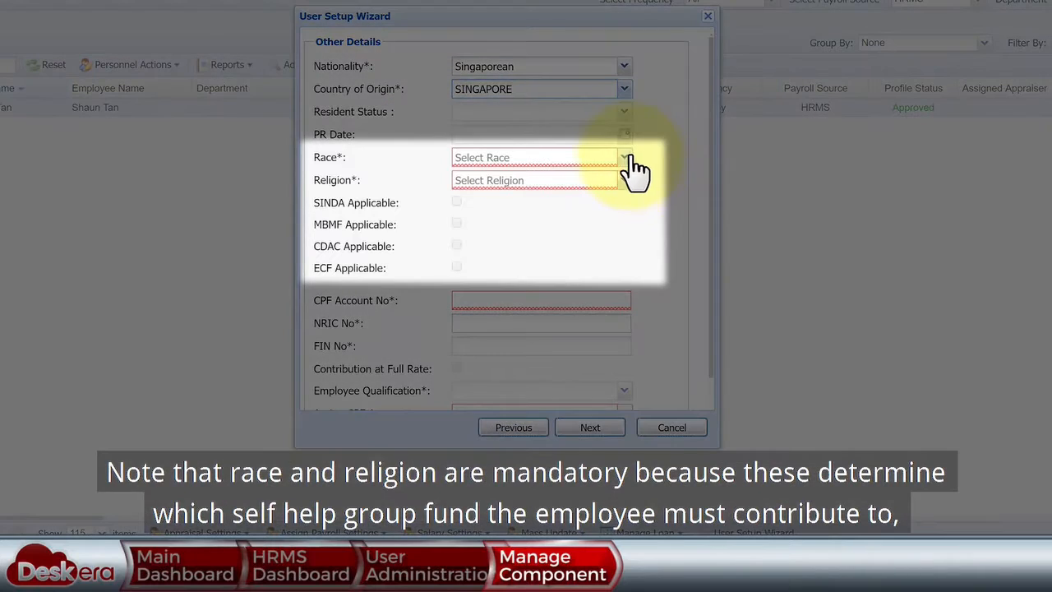
- Set race to Chinese and religion to None, after briefly trying Eurasian and Indian
click(624, 157)
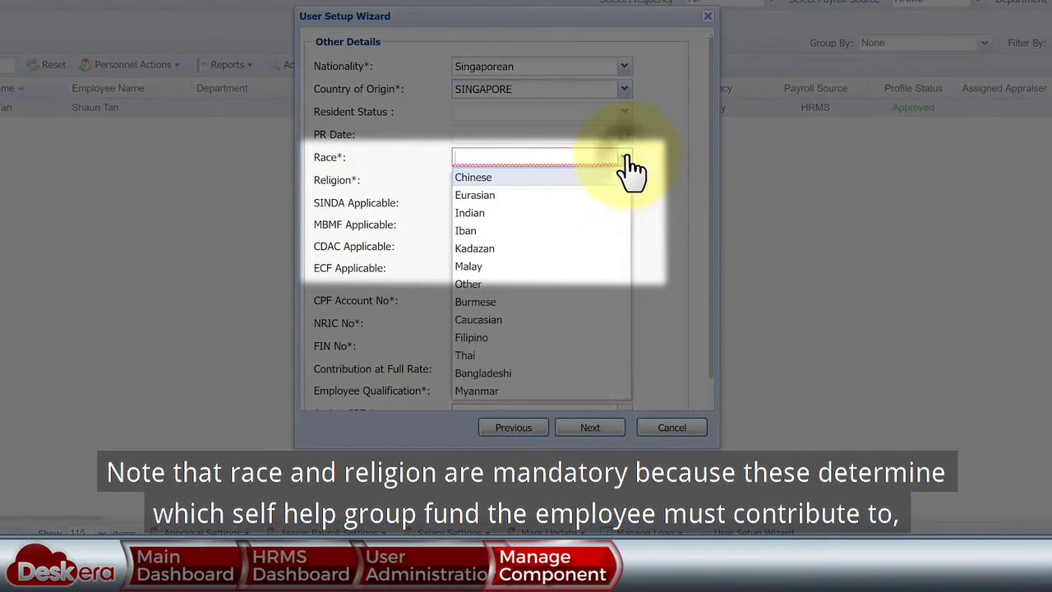
click(567, 173)
click(624, 180)
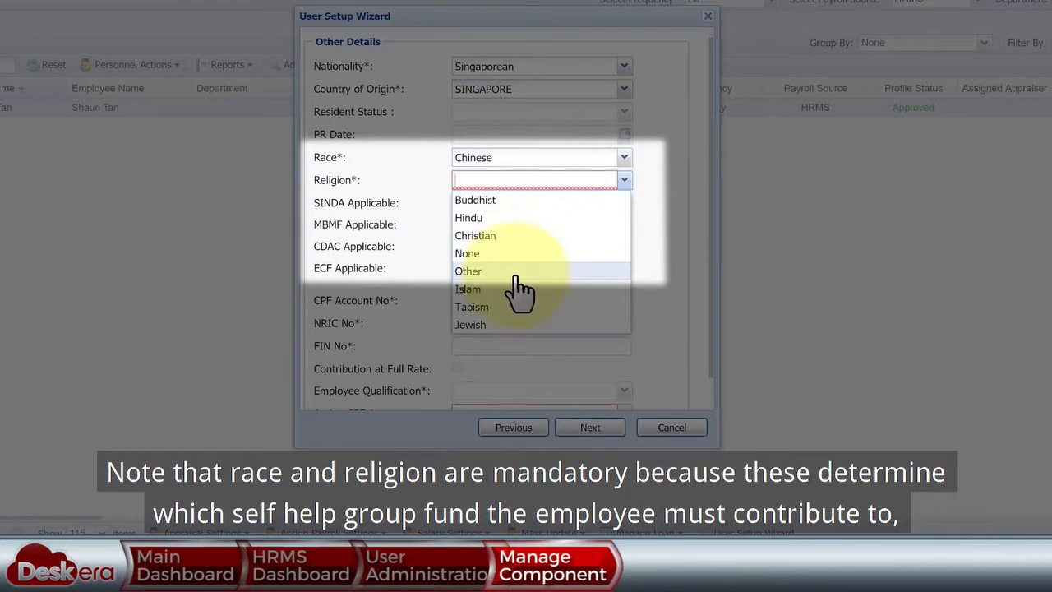
click(501, 253)
click(624, 158)
click(559, 195)
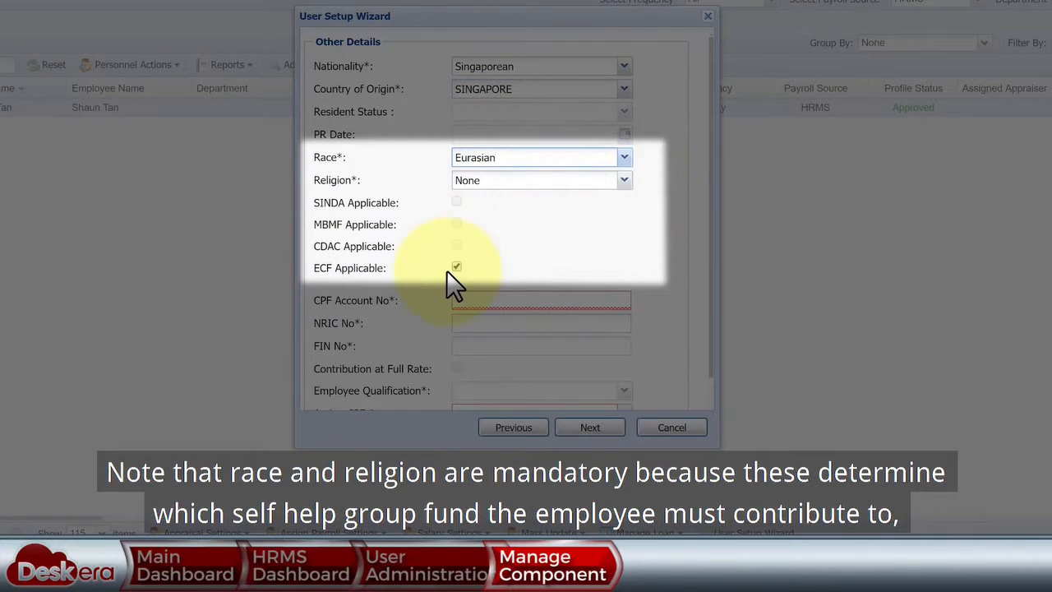
click(624, 157)
click(571, 211)
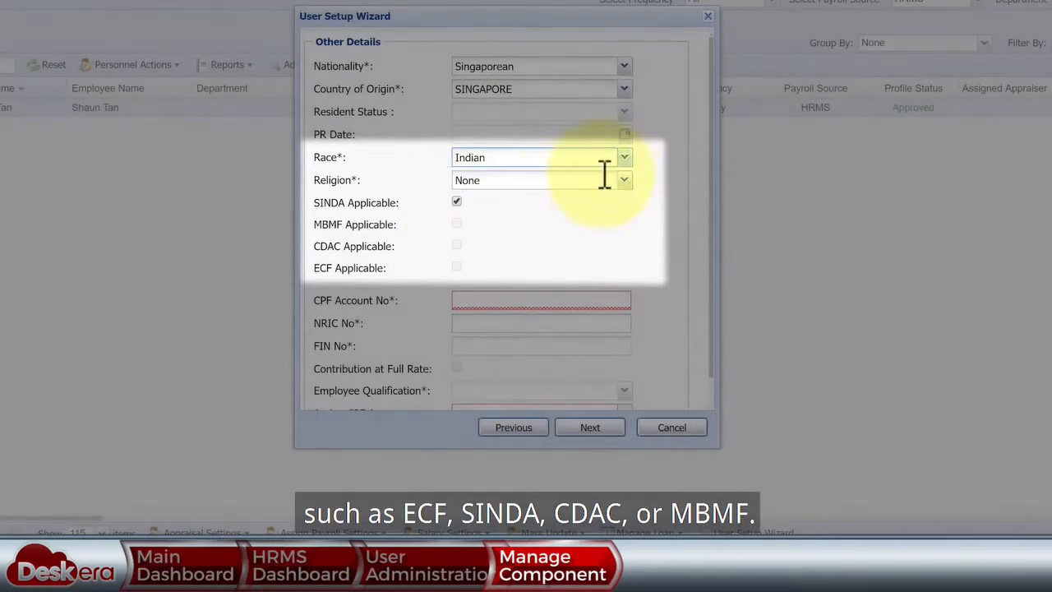
click(599, 160)
click(592, 175)
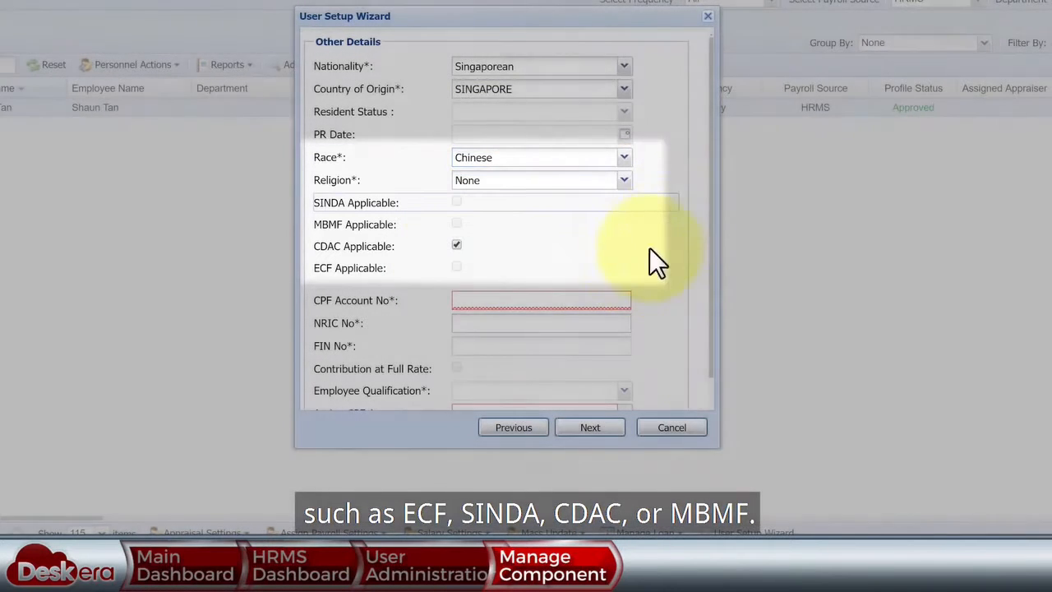
- Enter the employee's CPF account number
click(608, 299)
text(S1234567A)
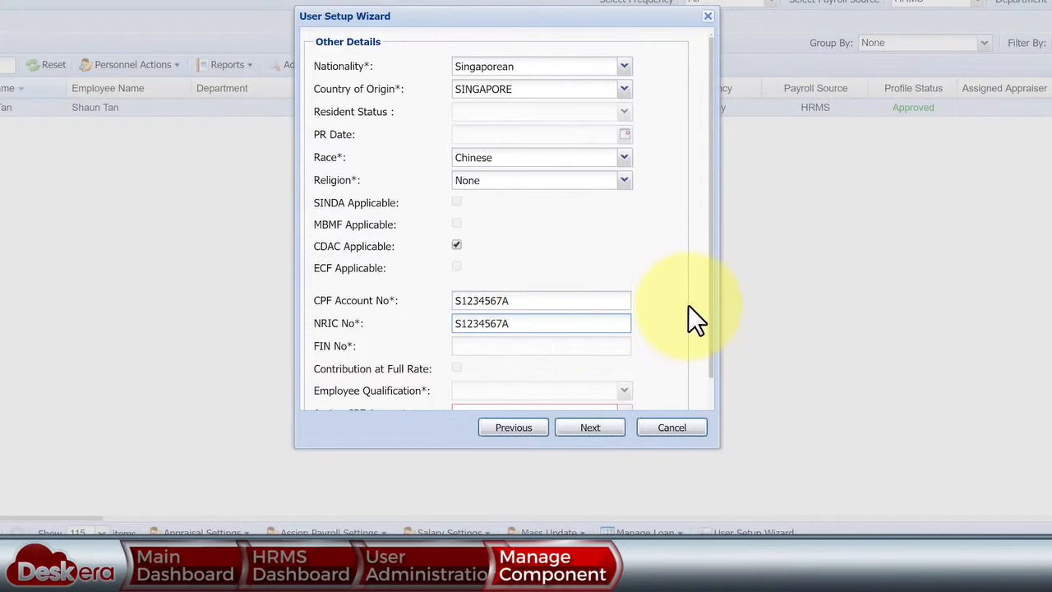
scroll(691, 312, down, 1)
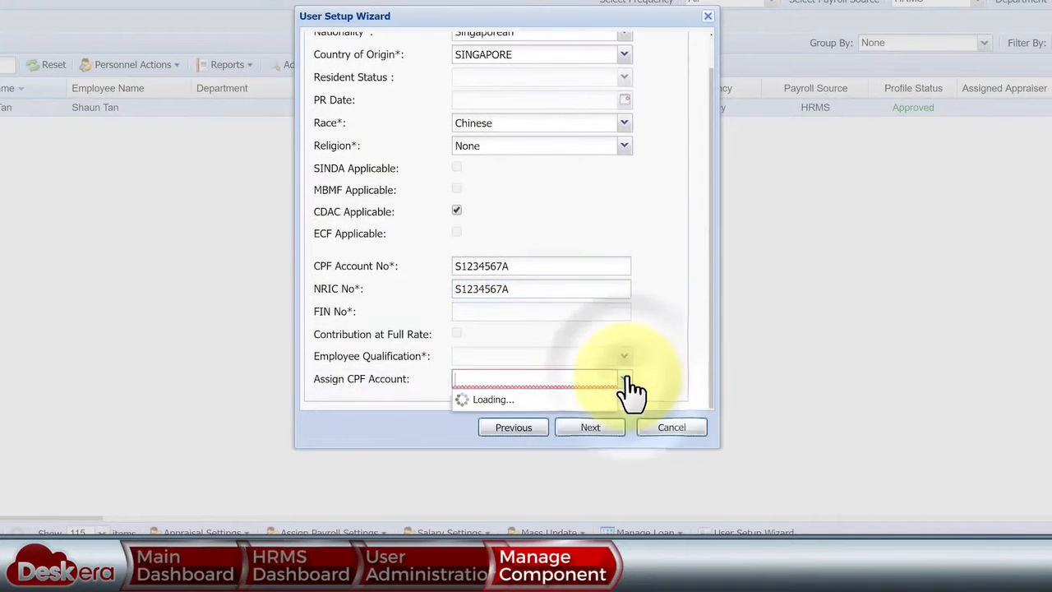
- Enter organizational details: annual CTC 40000, department Presales, designation Sales Executive
click(605, 427)
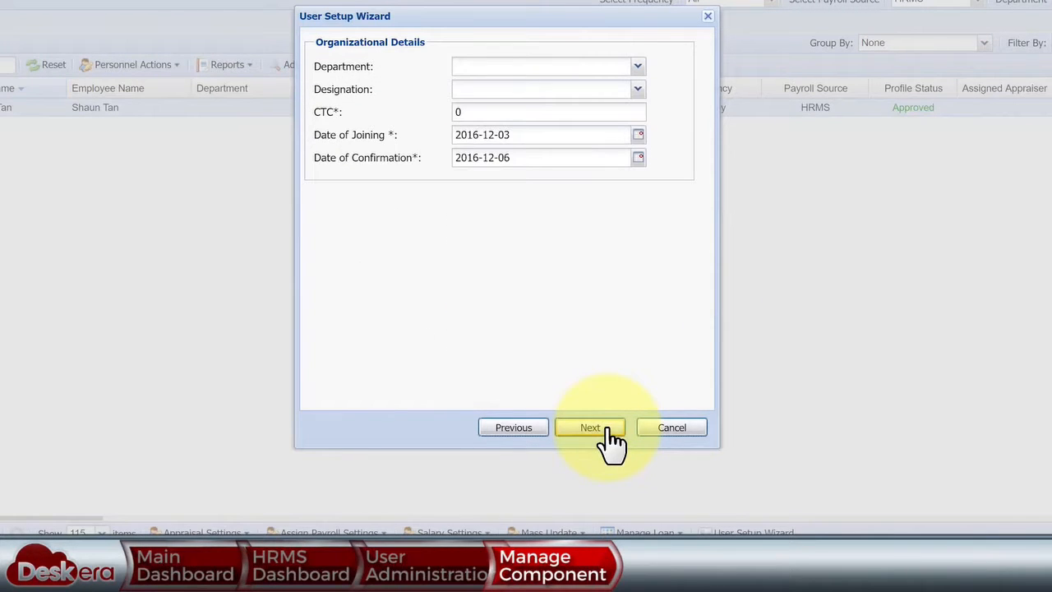
click(450, 115)
text(40000)
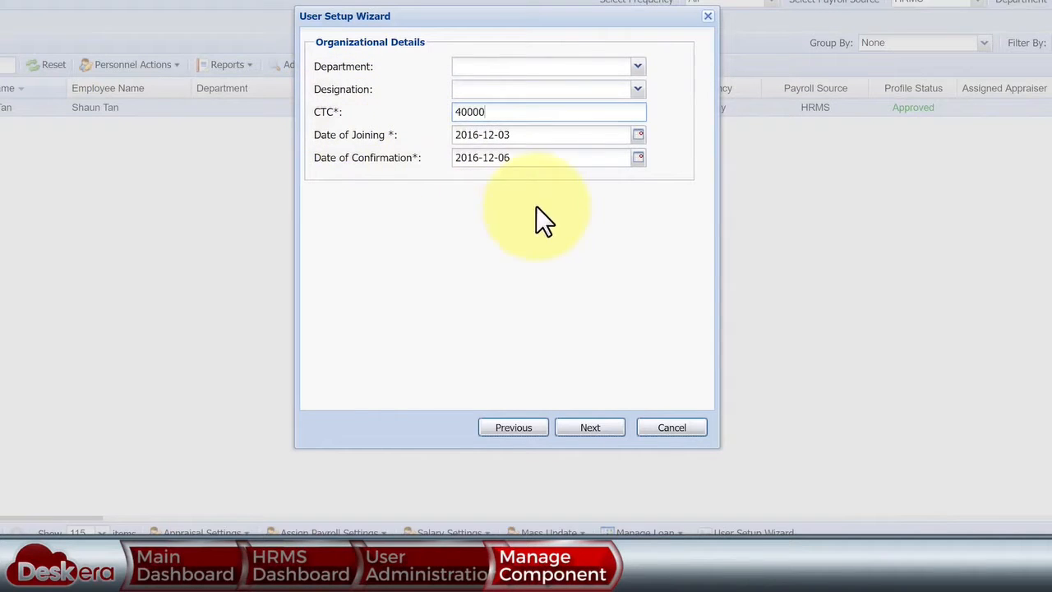
click(636, 67)
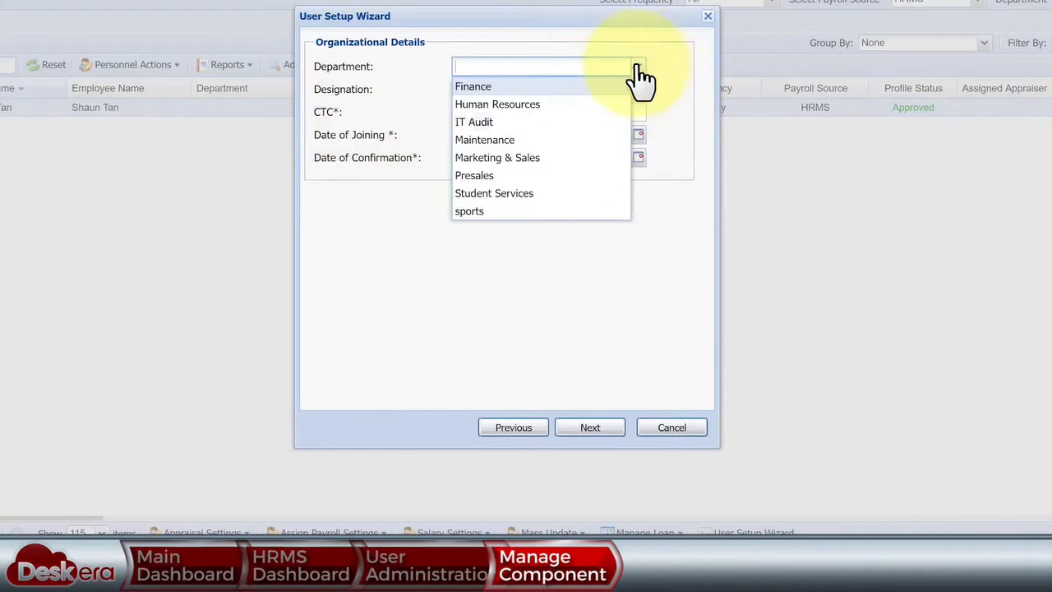
click(552, 173)
click(638, 90)
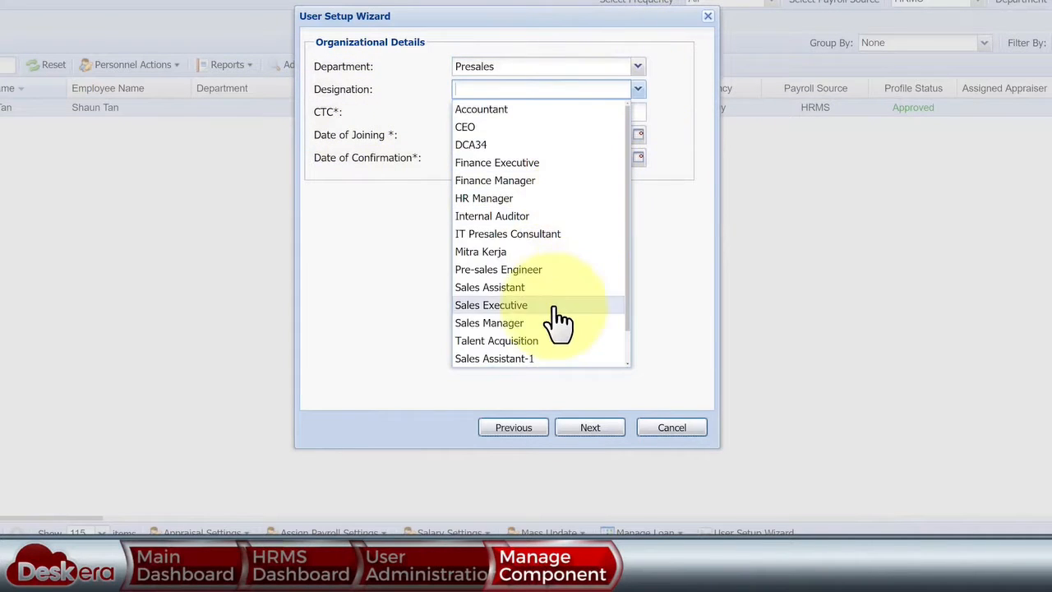
click(546, 305)
click(568, 134)
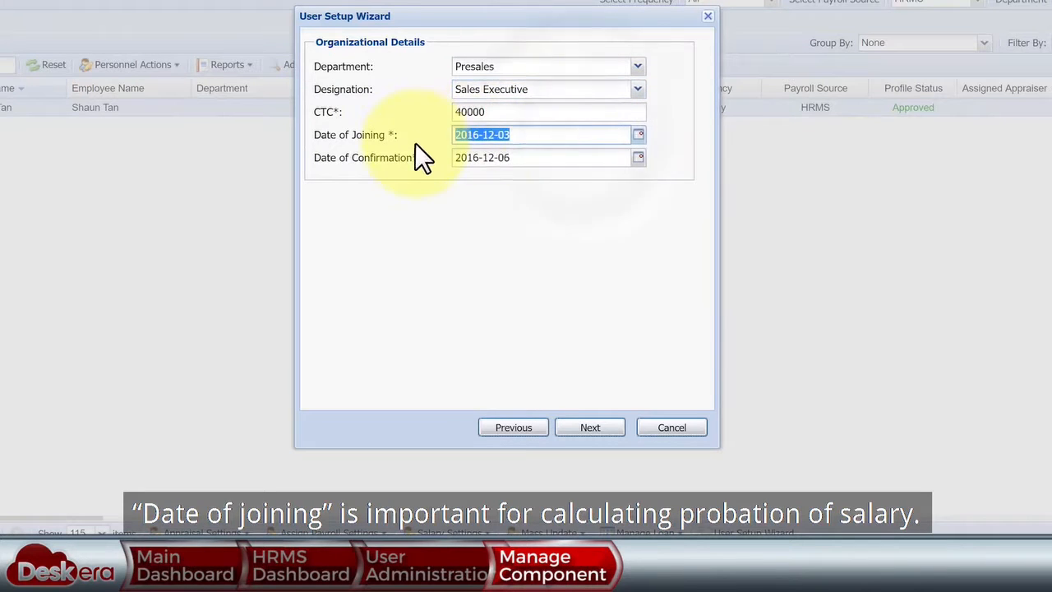
click(551, 159)
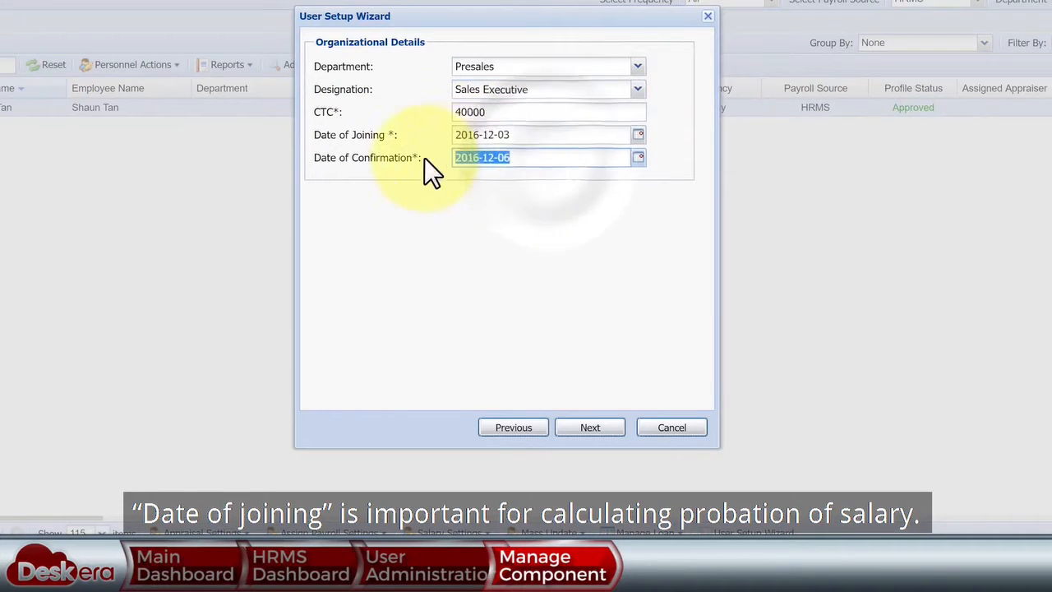
- Fill bank details with Oversea-Chinese Banking, the bank account and bank number
click(590, 429)
click(622, 90)
click(597, 163)
click(496, 68)
text(23456)
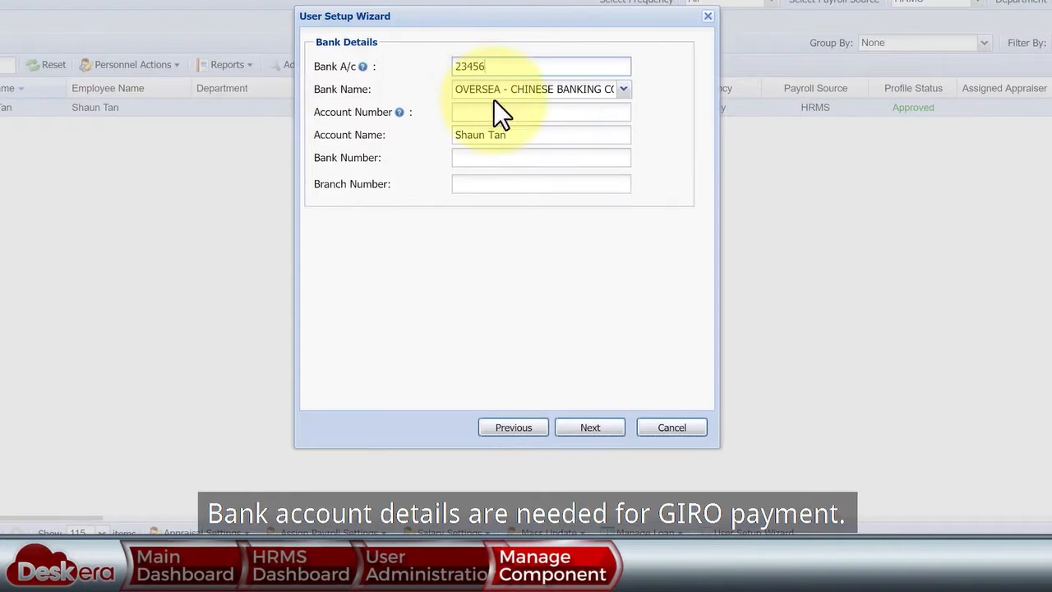
click(496, 157)
text(23)
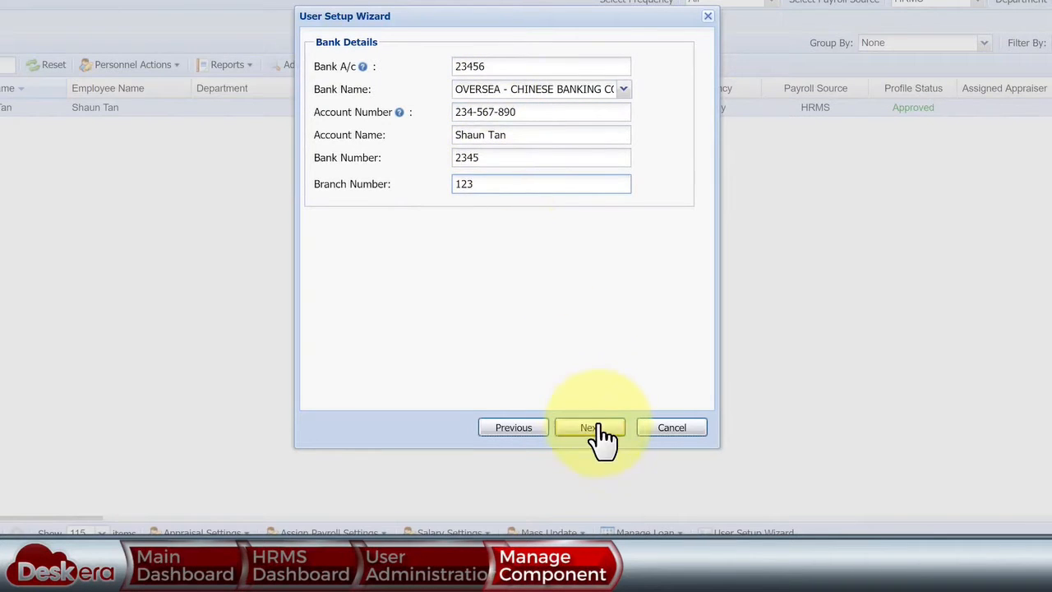
click(592, 429)
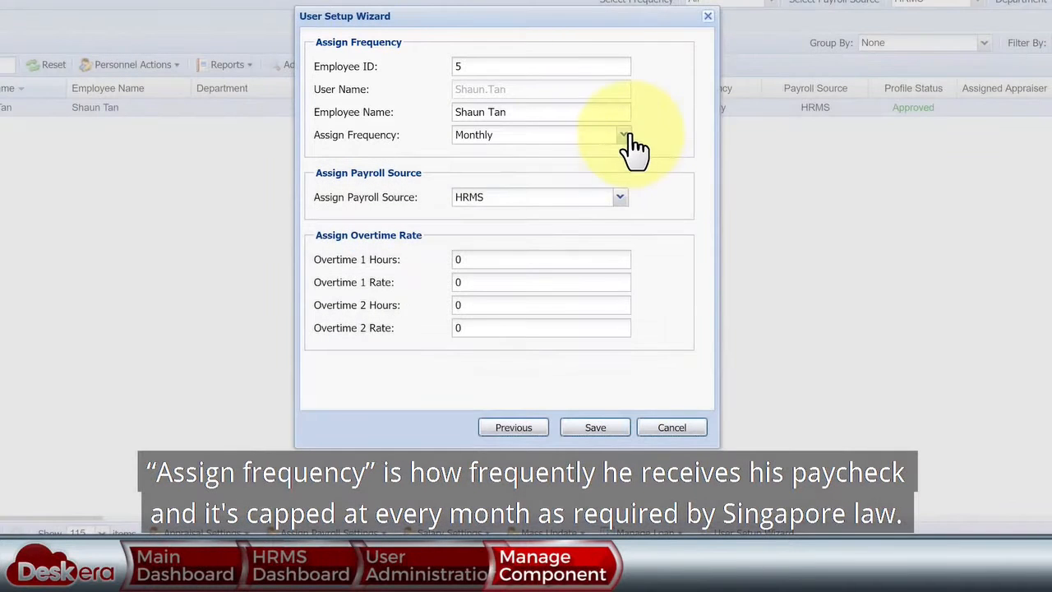
- Keep Monthly frequency and HRMS source, enter overtime values 2, 2, 3, 4, and save
click(625, 137)
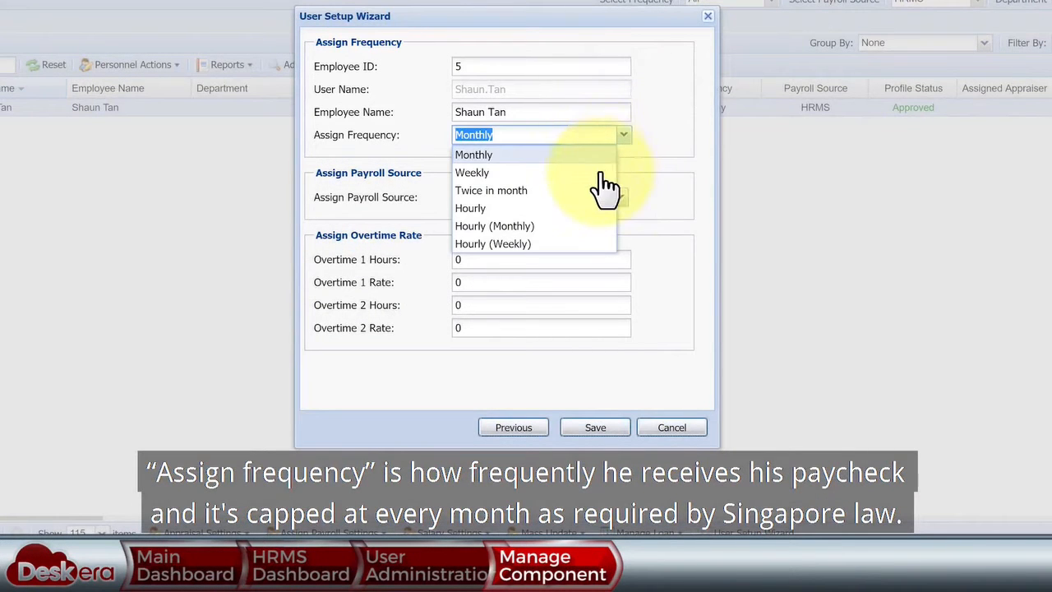
click(540, 153)
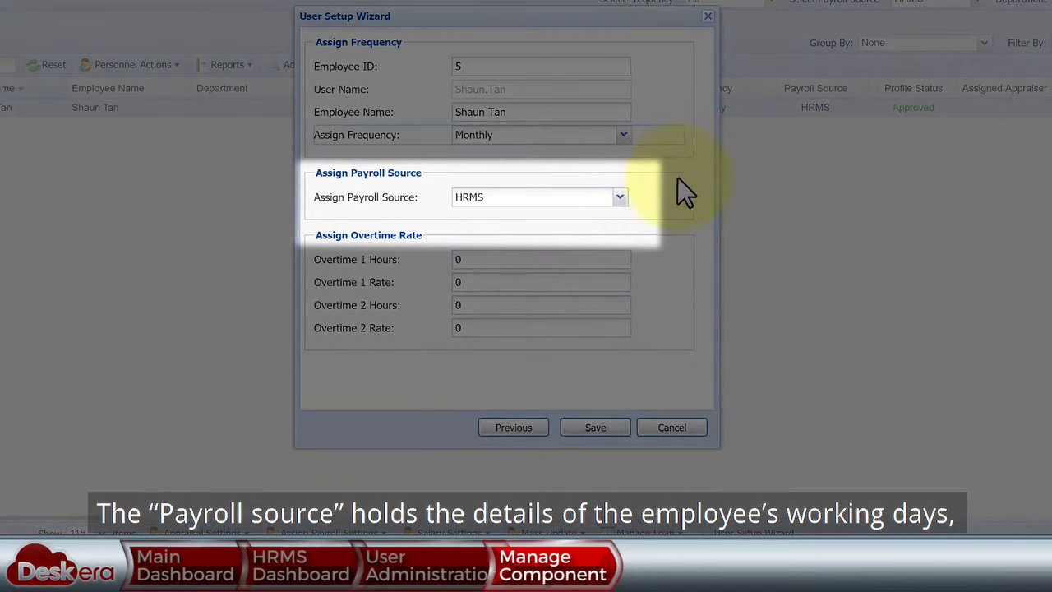
click(620, 198)
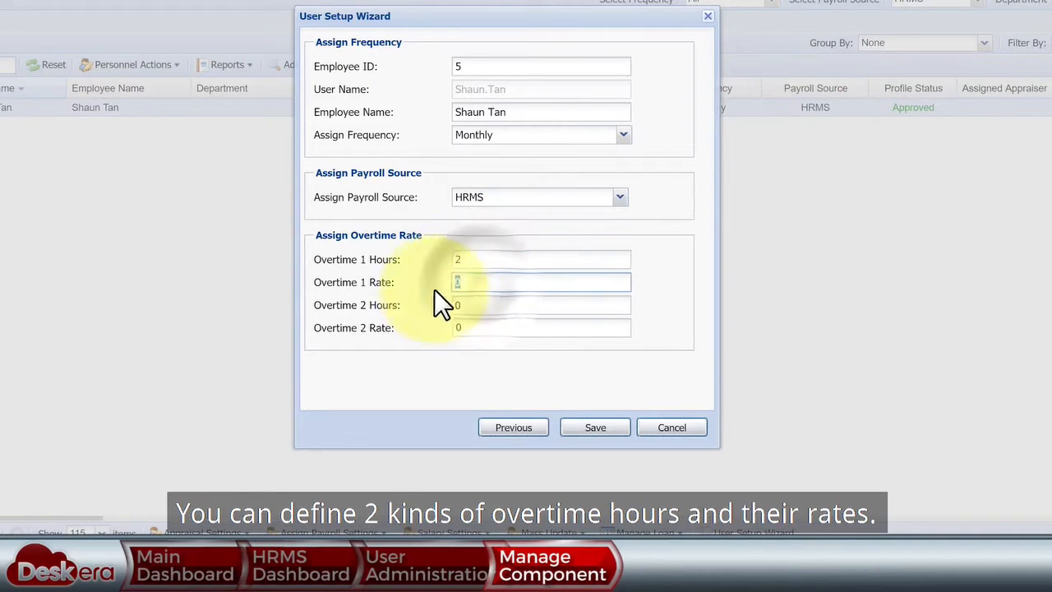
text(3)
key(Tab)
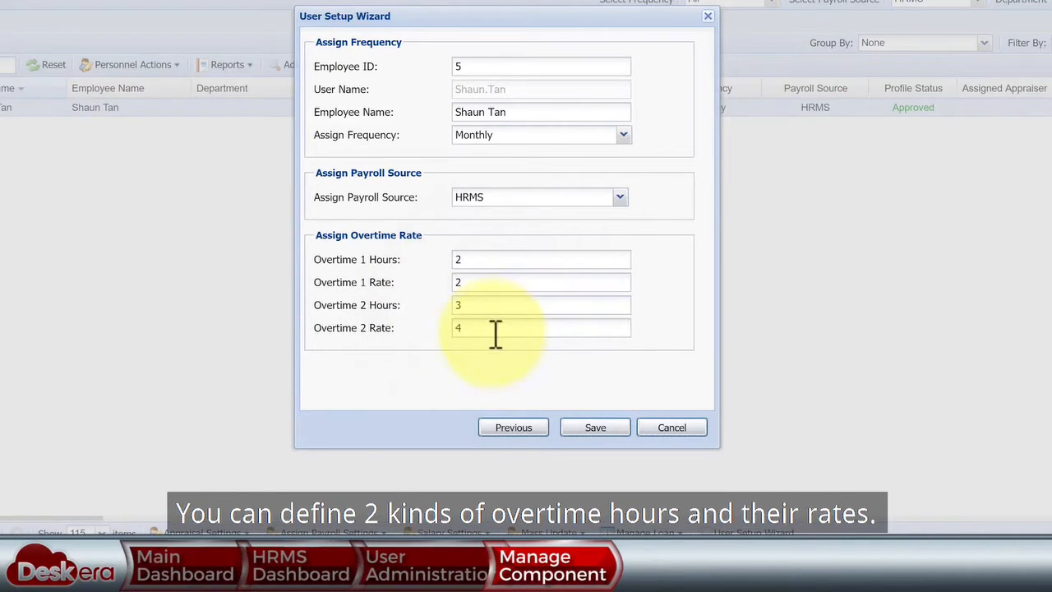
click(595, 427)
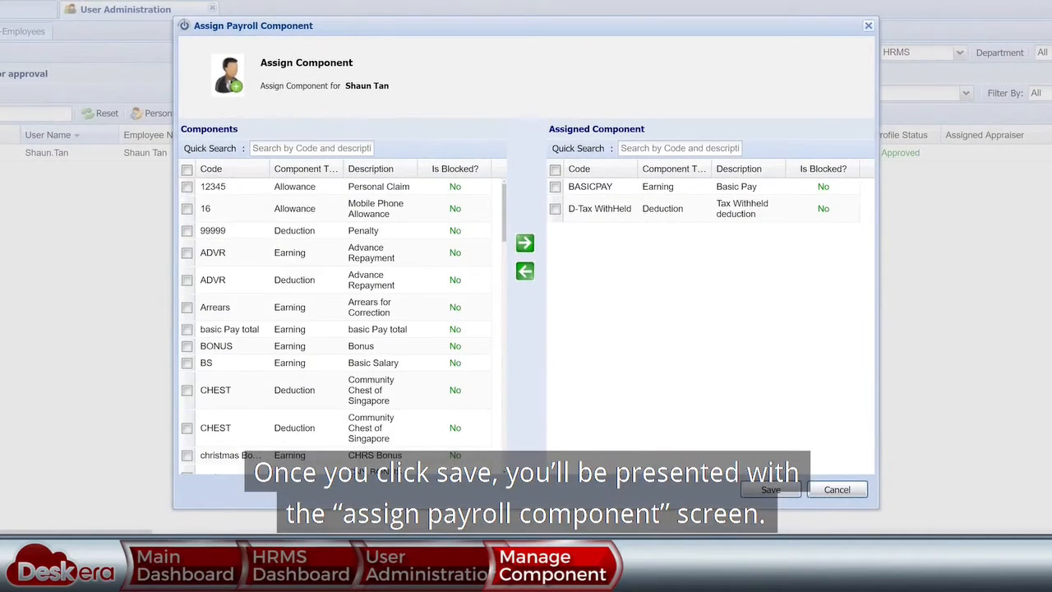
- Assign the COMM commission component alongside BASICPAY and D-Tax WithHeld, and save
drag(503, 221, 503, 269)
click(232, 283)
click(524, 269)
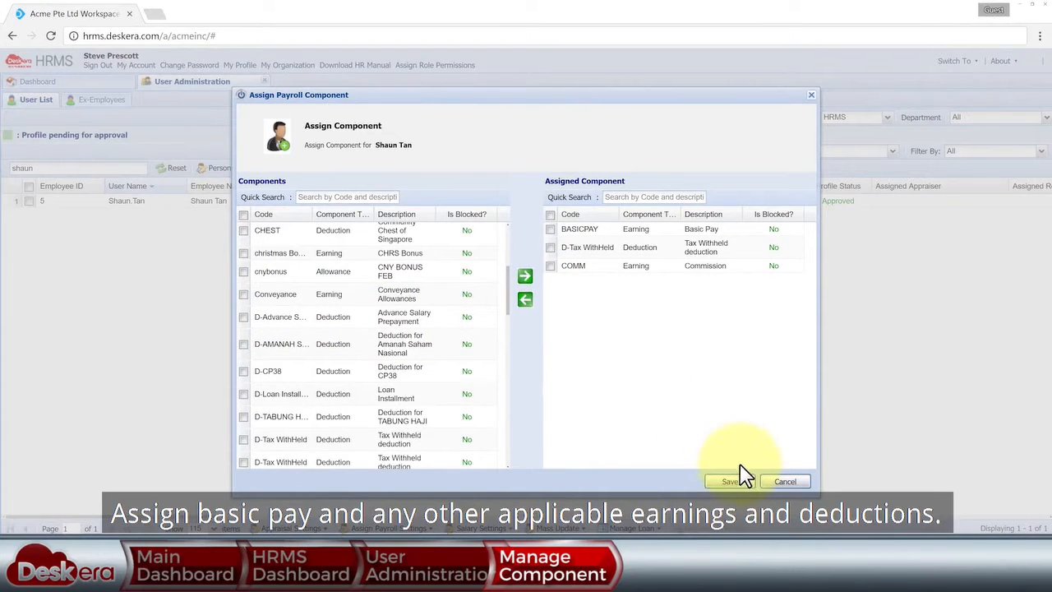
click(742, 476)
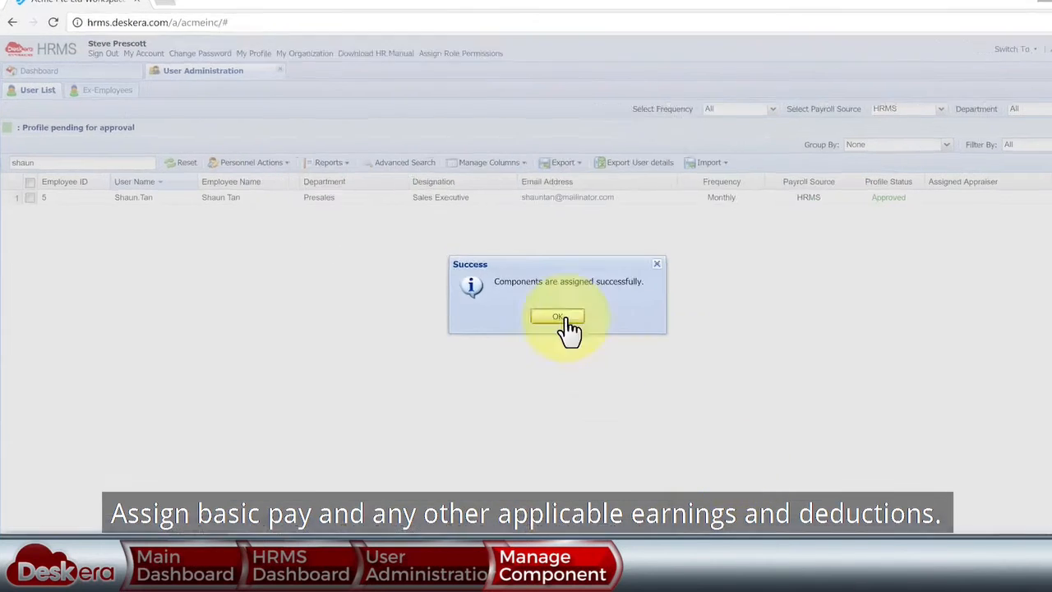
click(567, 332)
- Edit the employee's profile and set the payment method to Giro
click(415, 116)
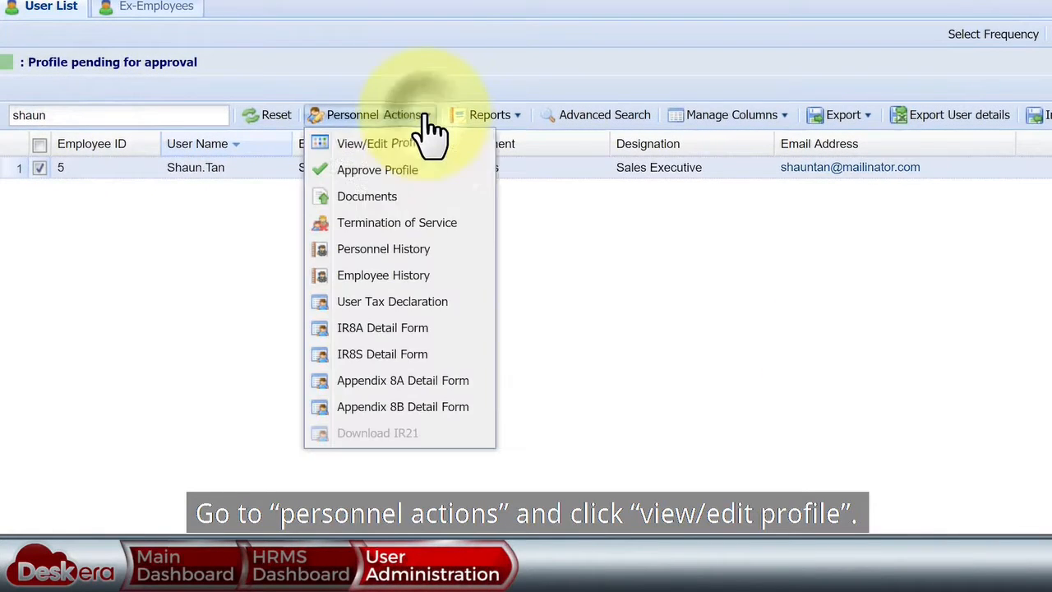
click(402, 143)
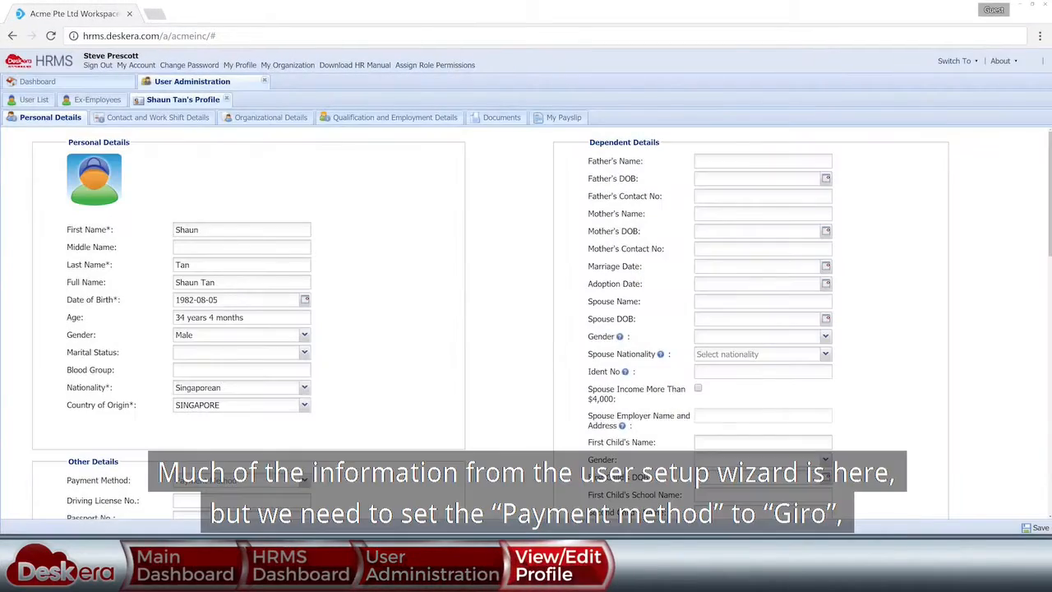
scroll(526, 329, down, 3)
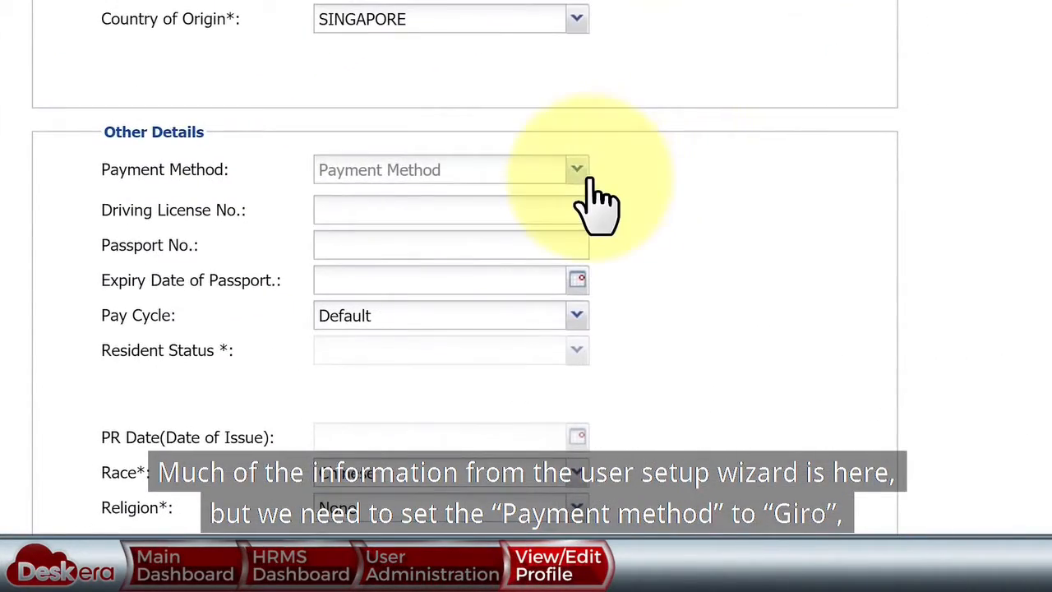
click(590, 178)
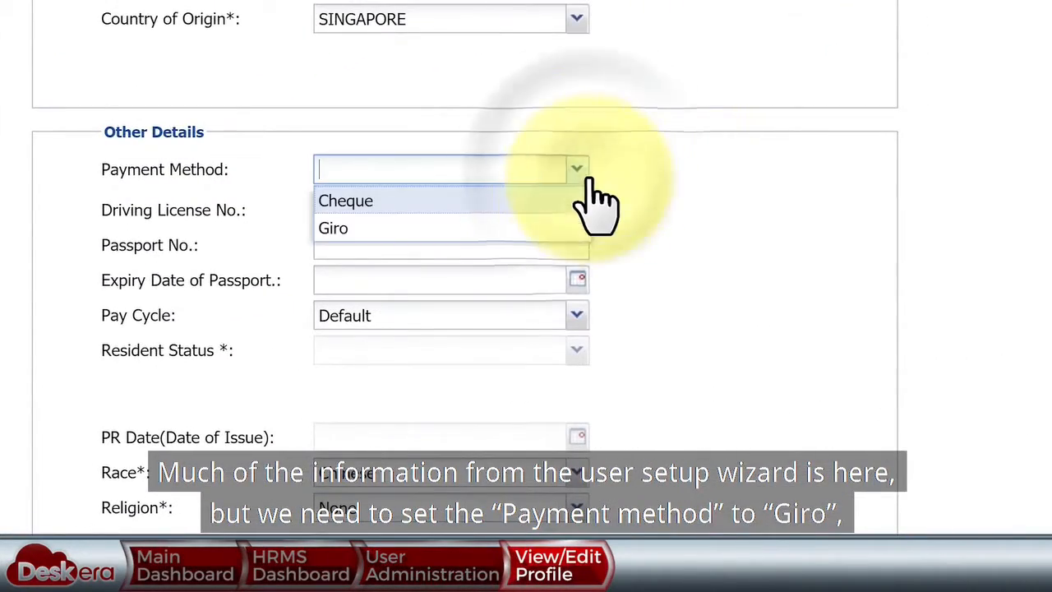
click(512, 242)
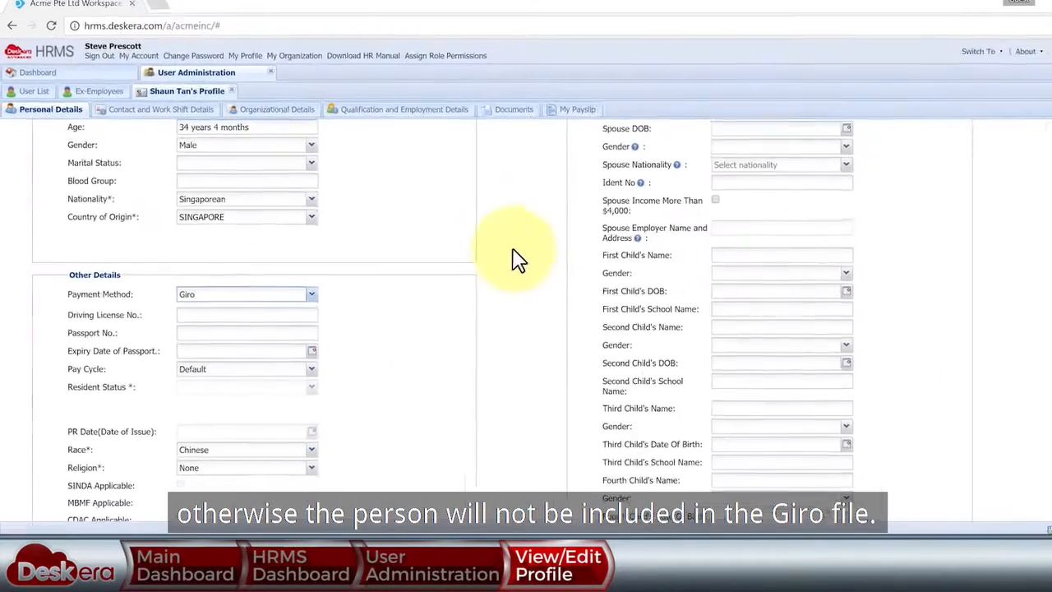
scroll(505, 263, down, 4)
scroll(504, 260, down, 5)
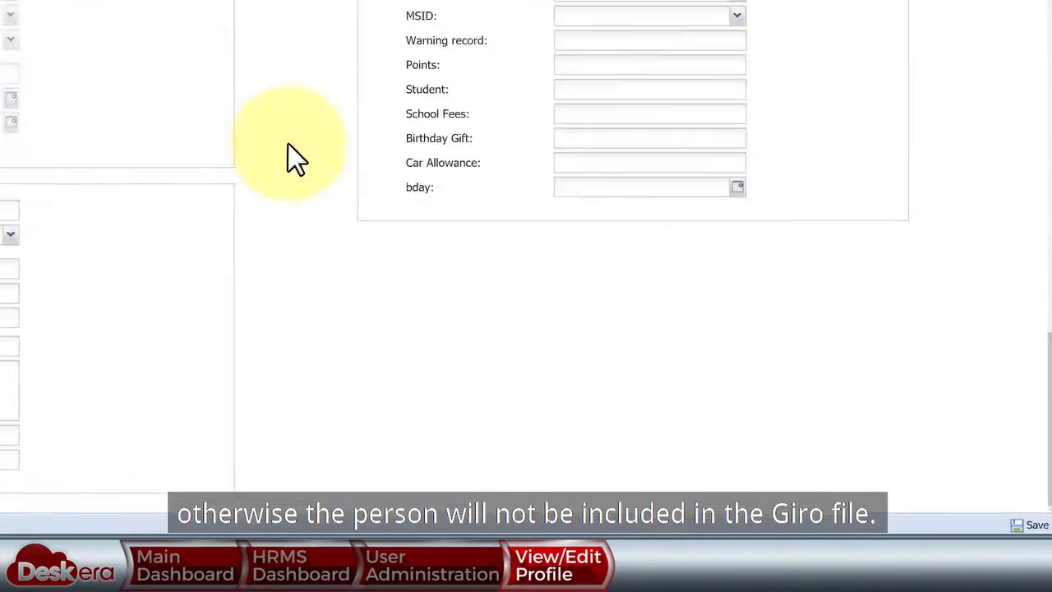
- Save and confirm the profile, then close the profile and User Administration
click(1035, 526)
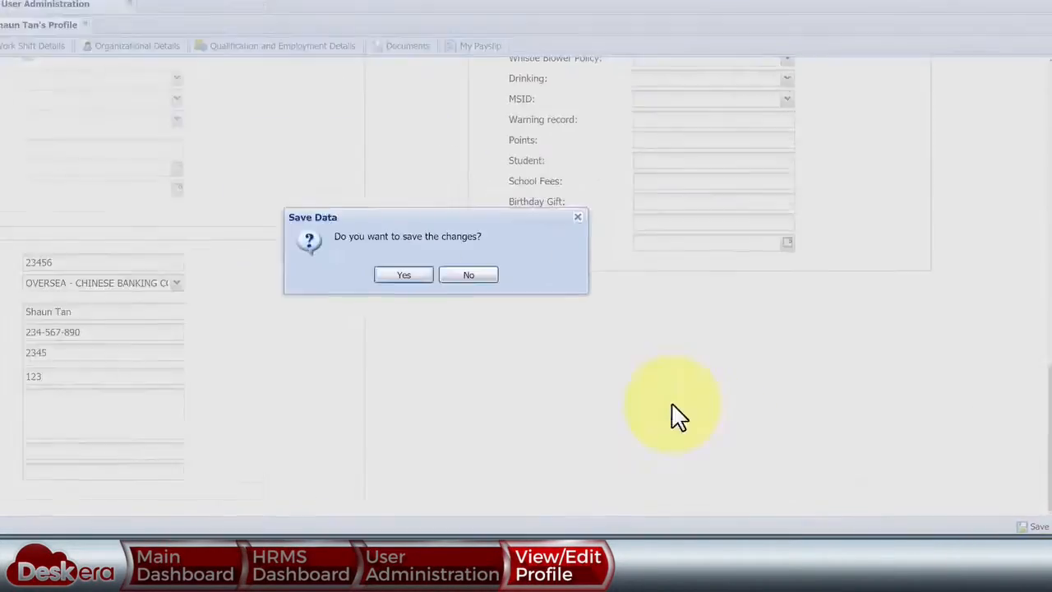
click(403, 274)
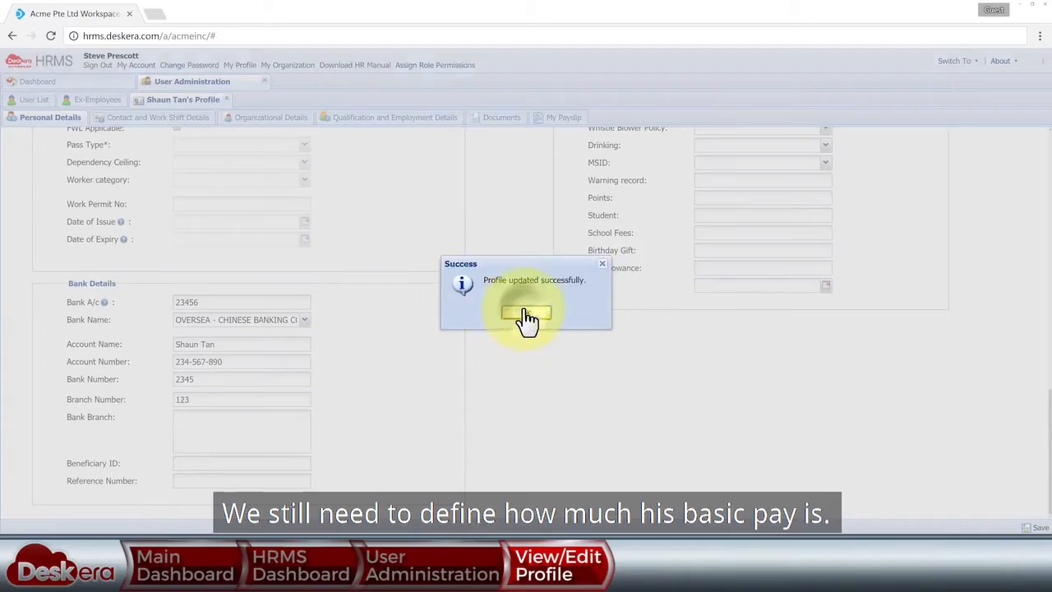
click(521, 314)
click(245, 100)
click(265, 82)
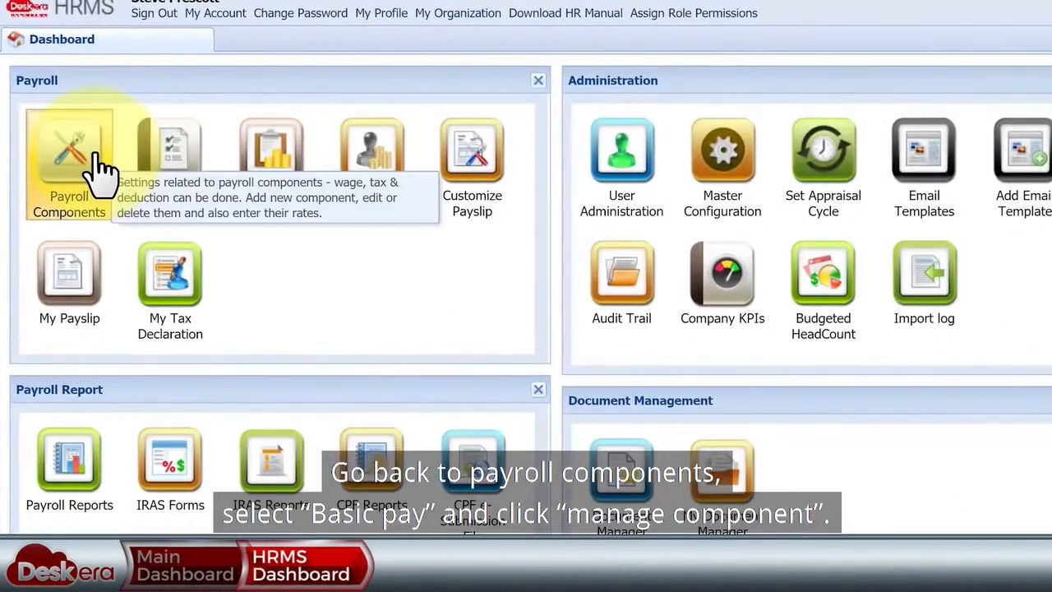
- Open Basic Pay's per-employee amounts and select the new employee found by name search
click(99, 164)
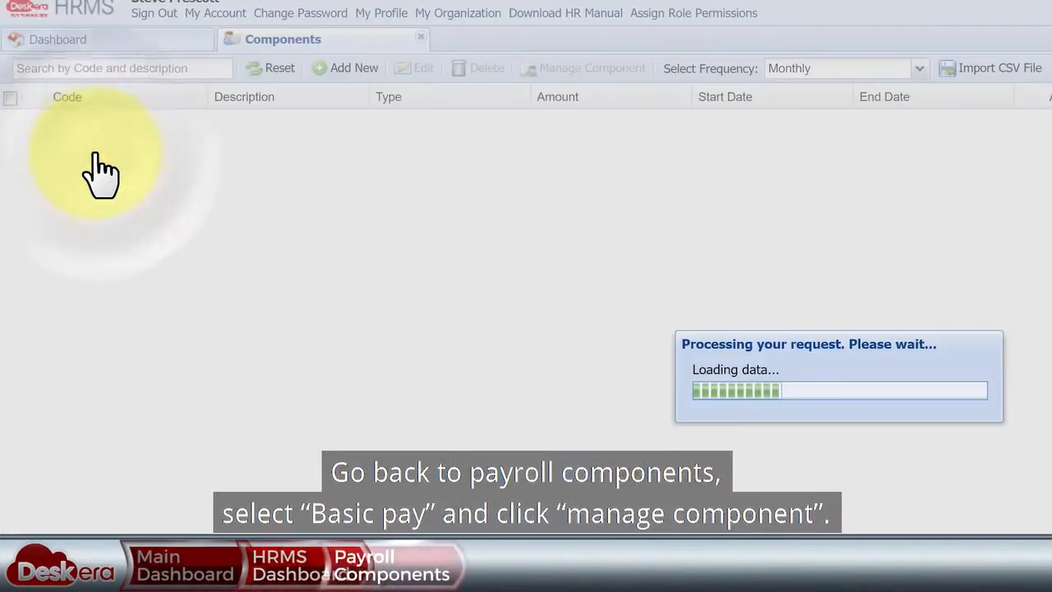
click(98, 225)
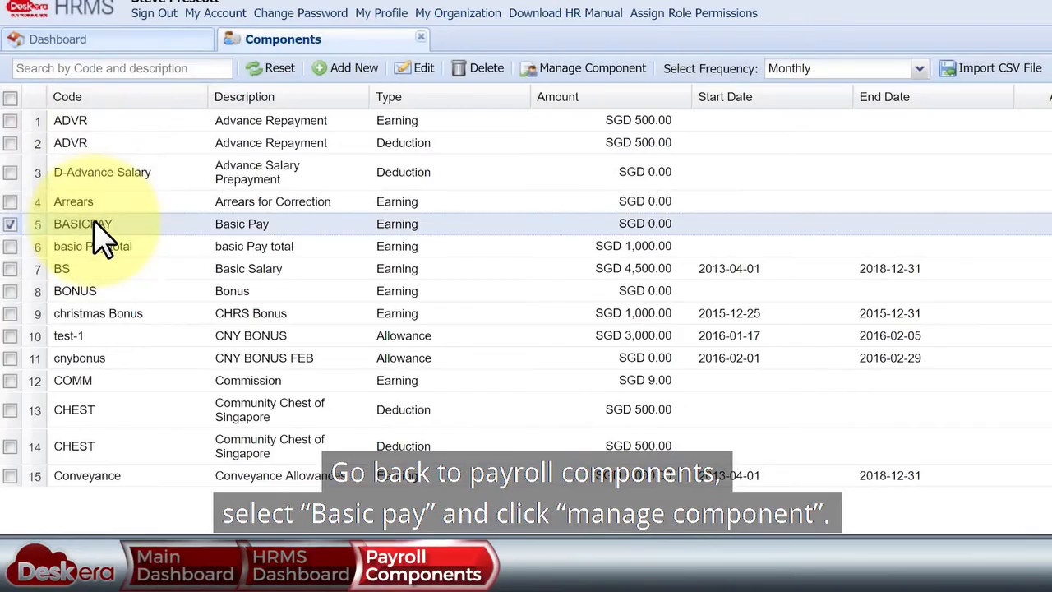
click(593, 72)
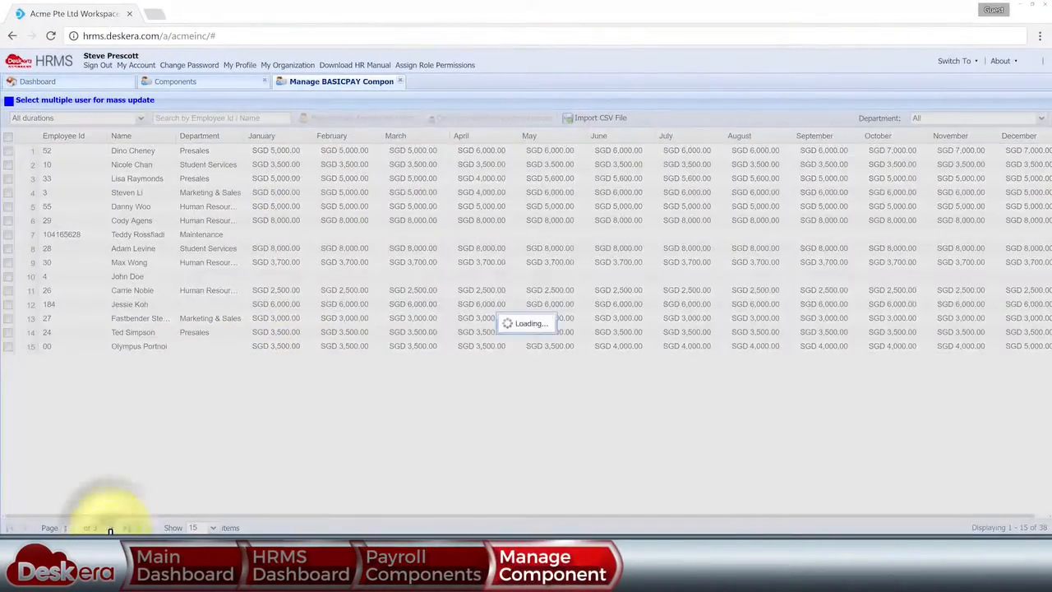
click(110, 528)
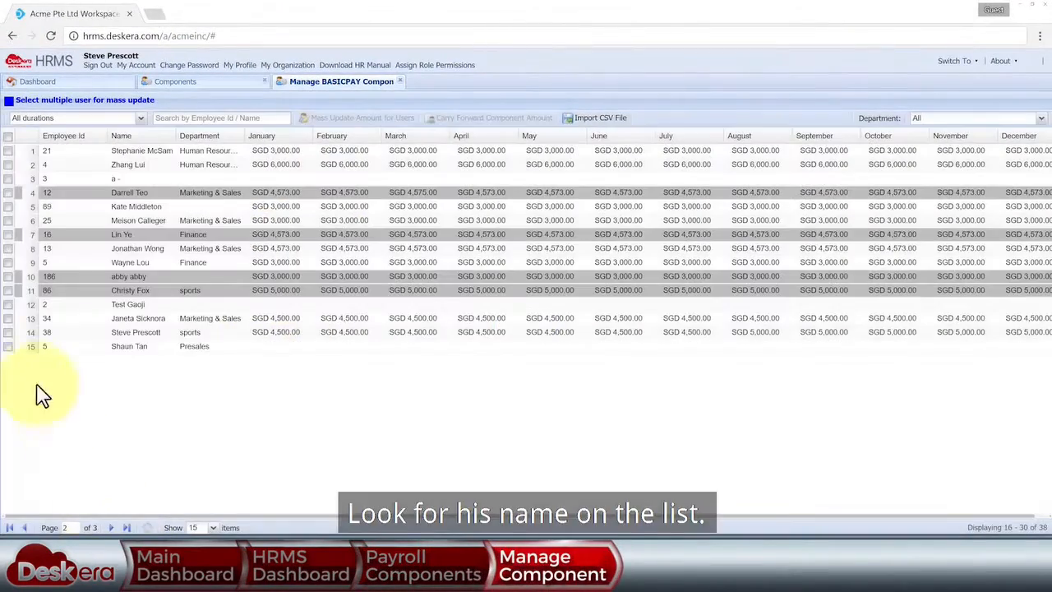
click(8, 347)
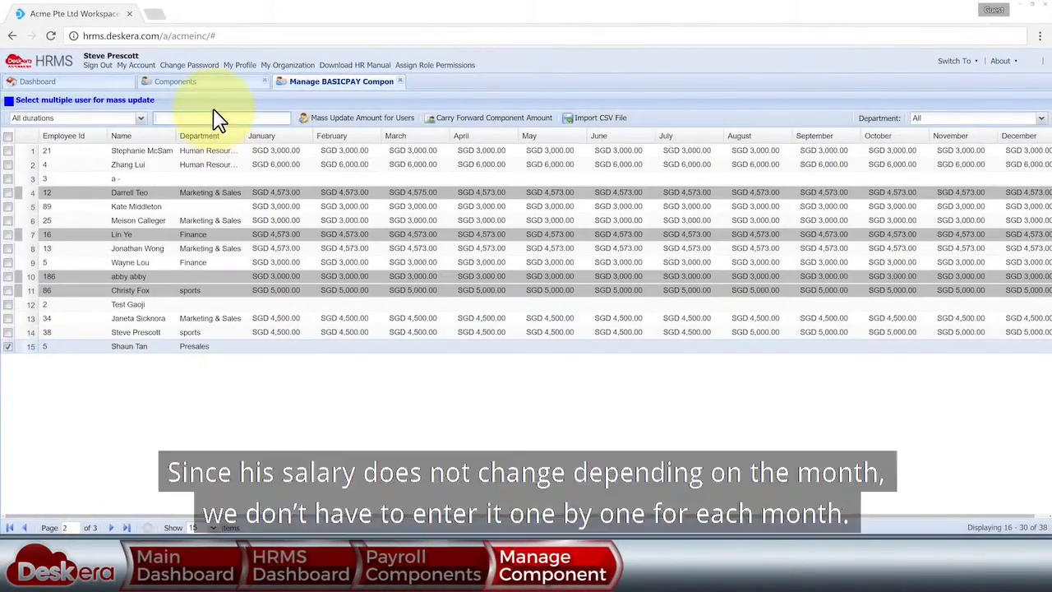
click(215, 117)
text(shaun)
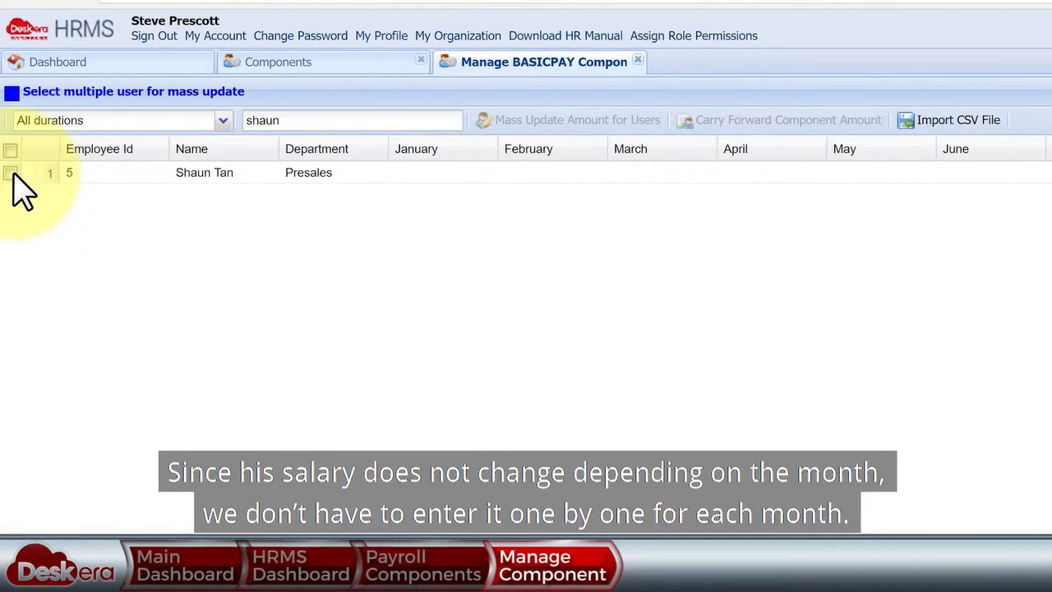
click(11, 174)
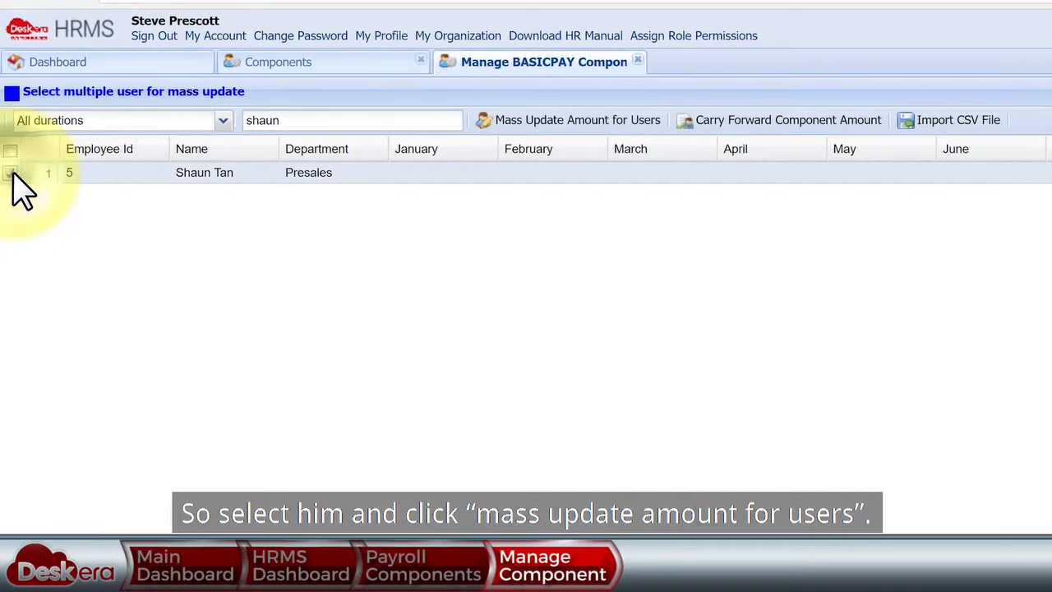
- Mass-update his Basic Pay to 3600 for all periods and close the component lists
click(533, 131)
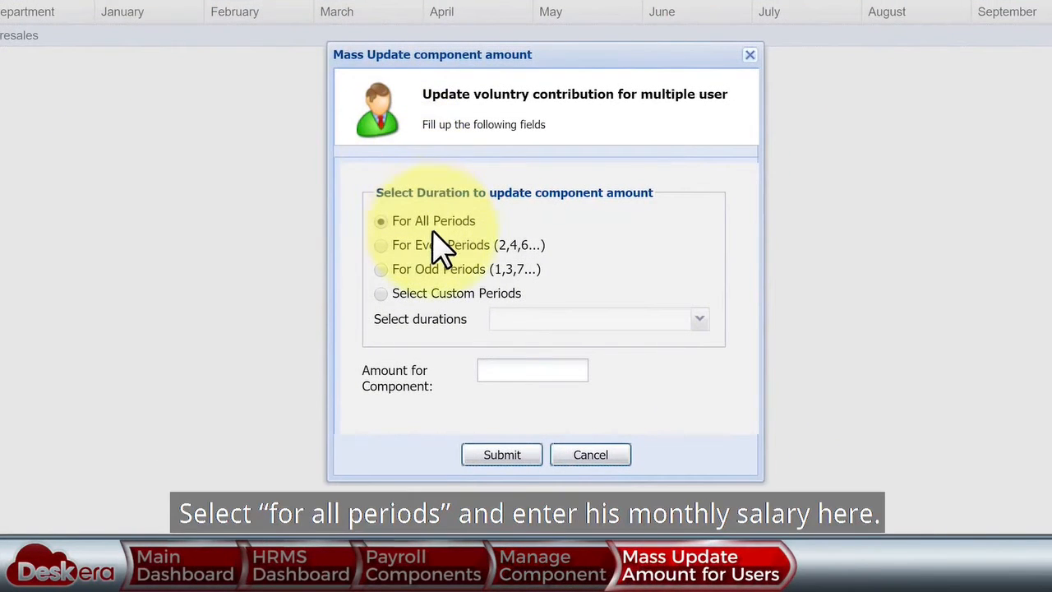
text(3600)
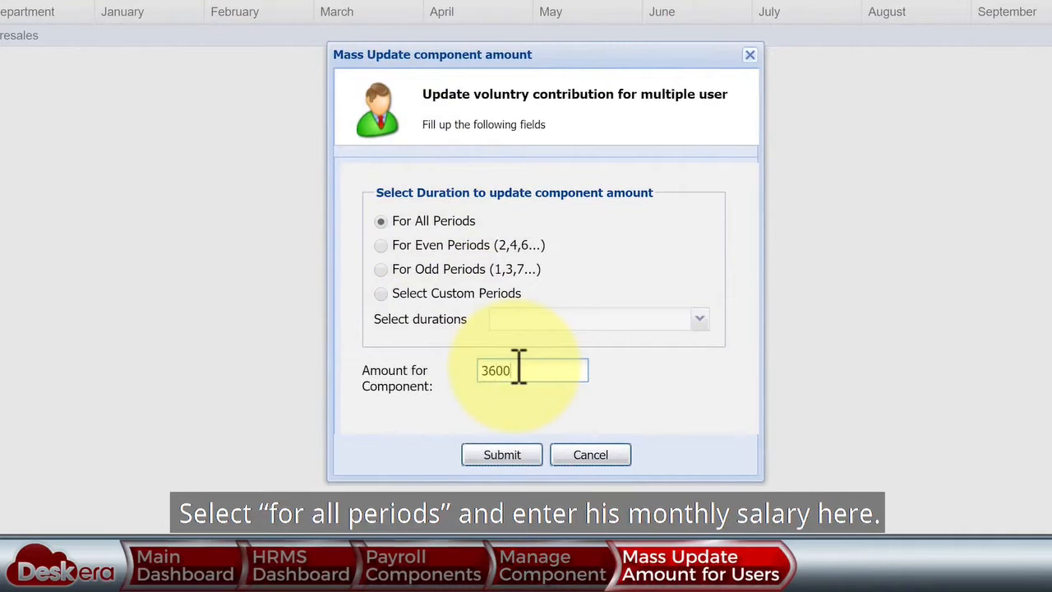
click(507, 453)
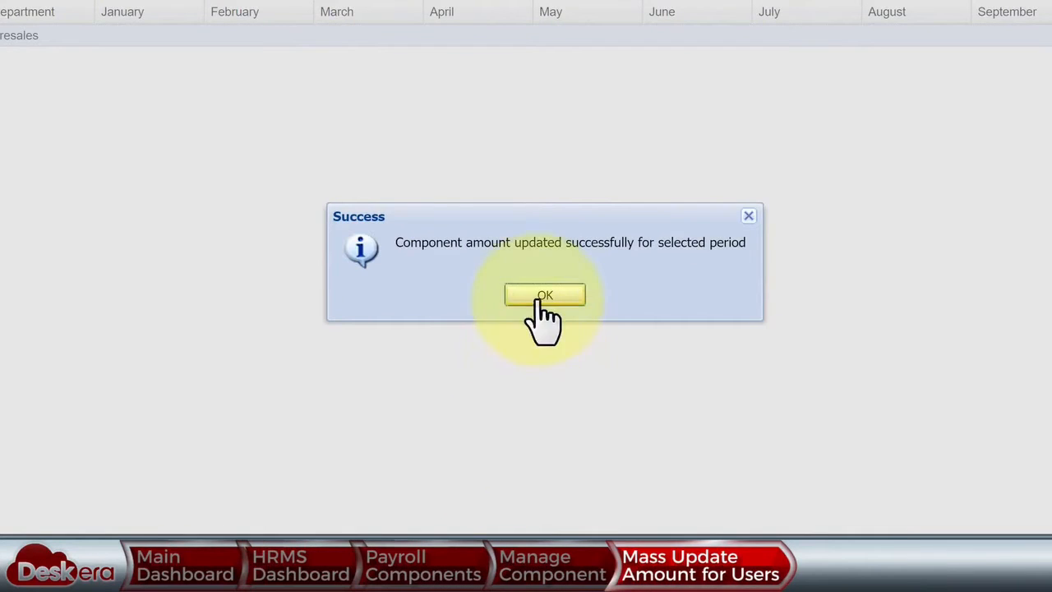
click(542, 295)
click(400, 81)
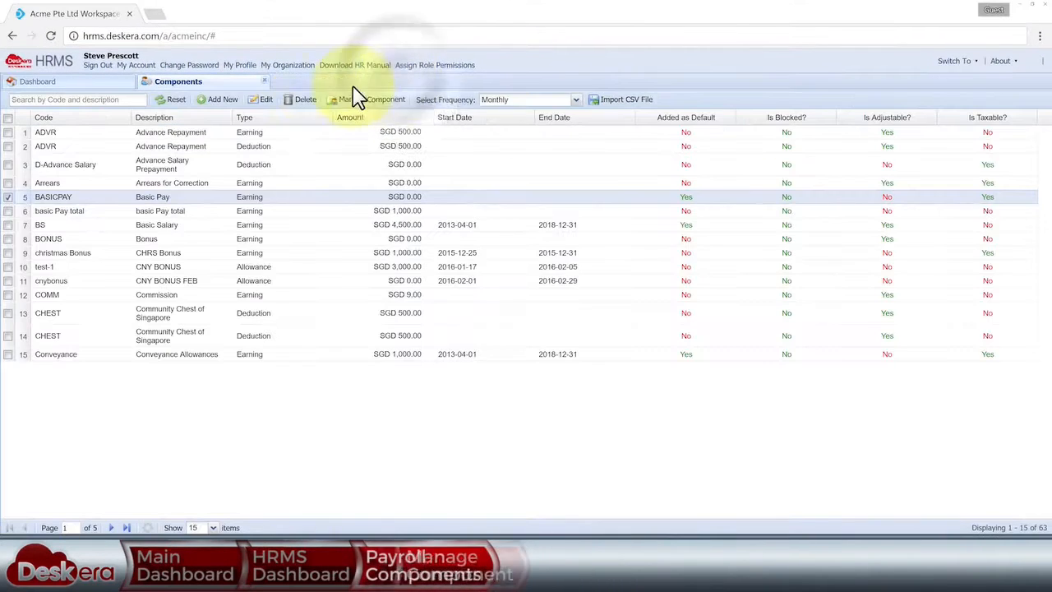
click(262, 81)
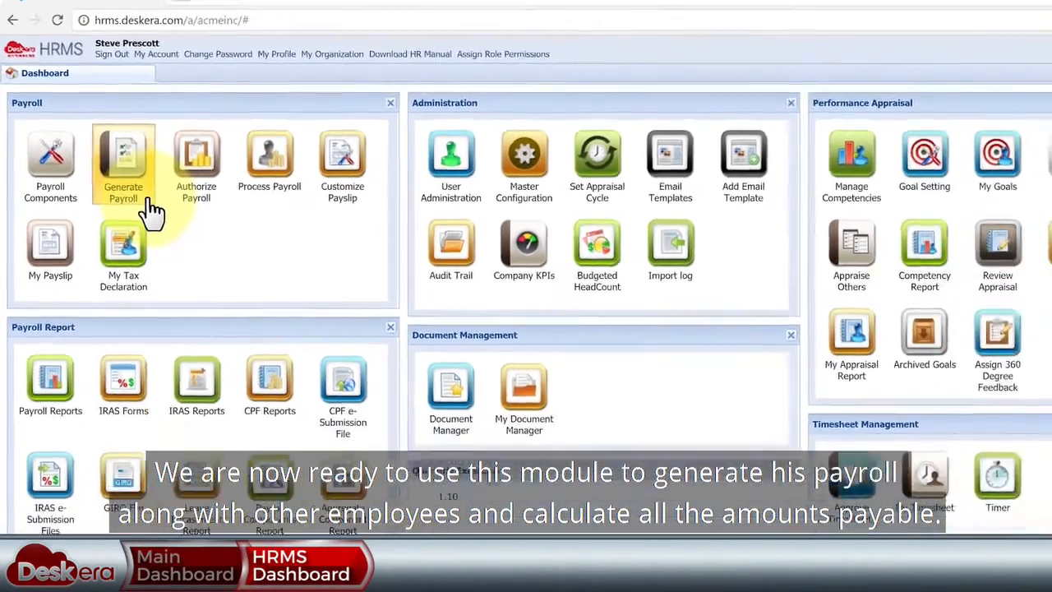
- Open Generate Payroll with Monthly frequency and the Not Started status filter
click(174, 212)
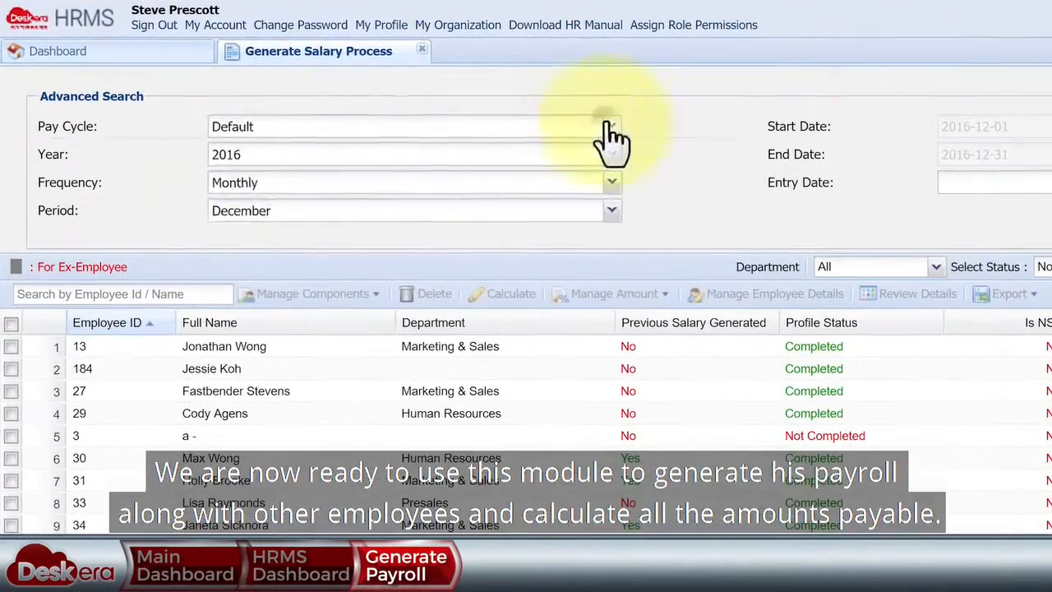
click(383, 128)
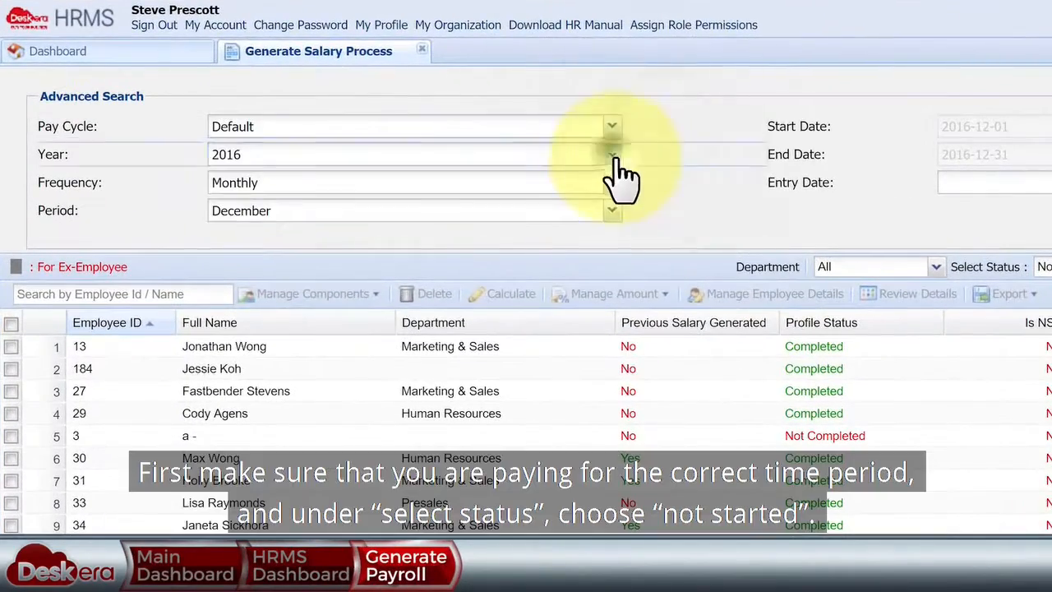
click(614, 182)
click(685, 206)
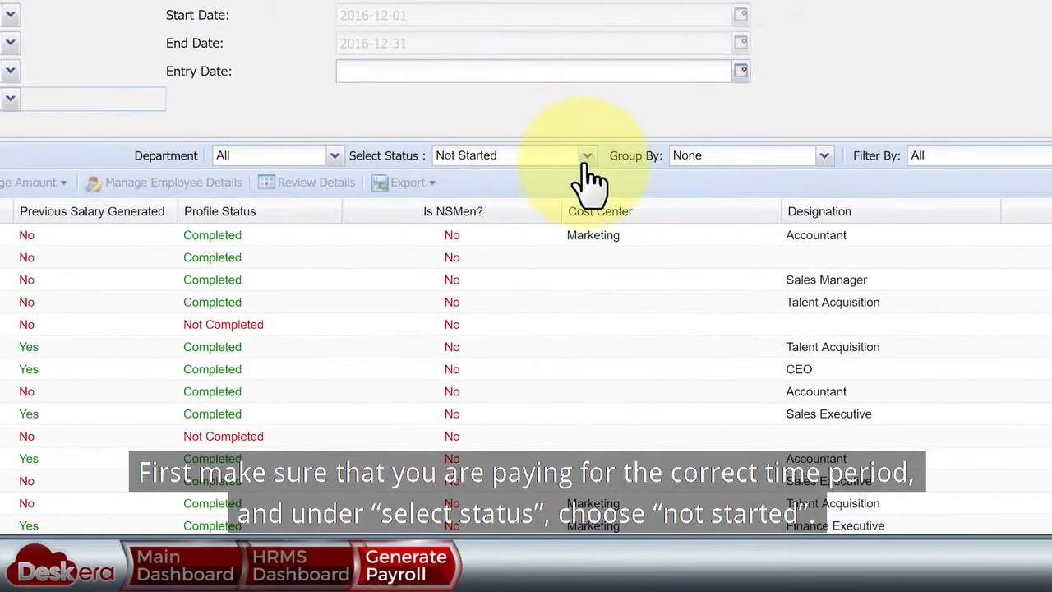
click(586, 158)
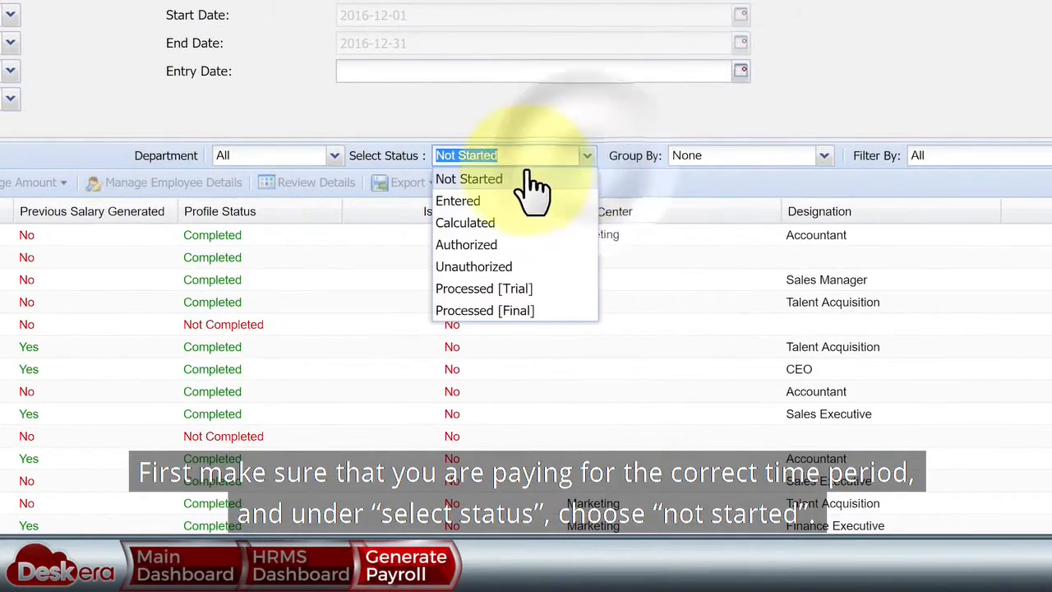
click(469, 156)
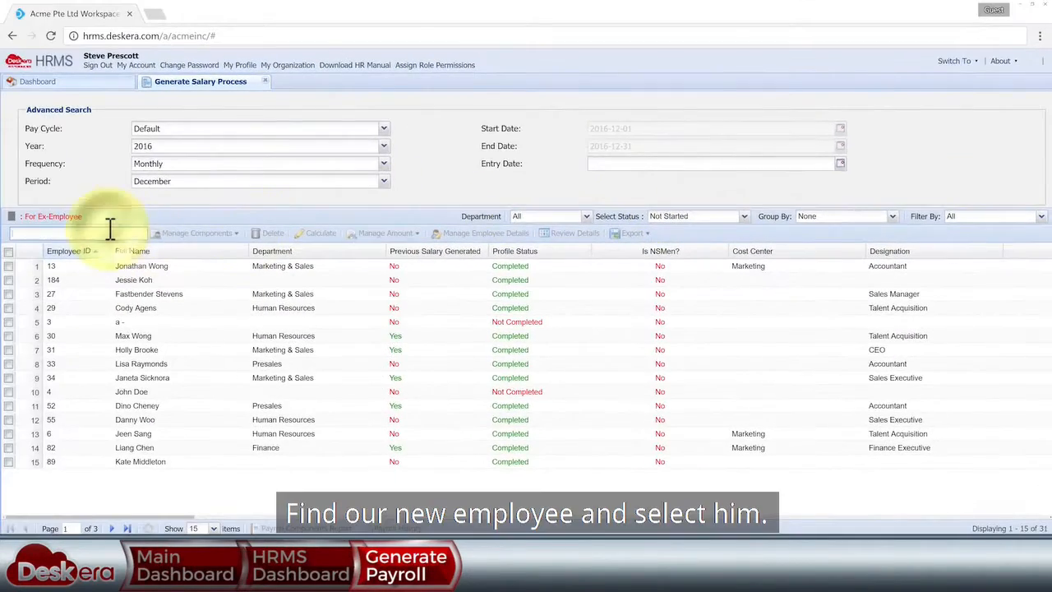
- Search for the new employee by name and select him for component assignment
click(110, 230)
text(shaun)
click(8, 266)
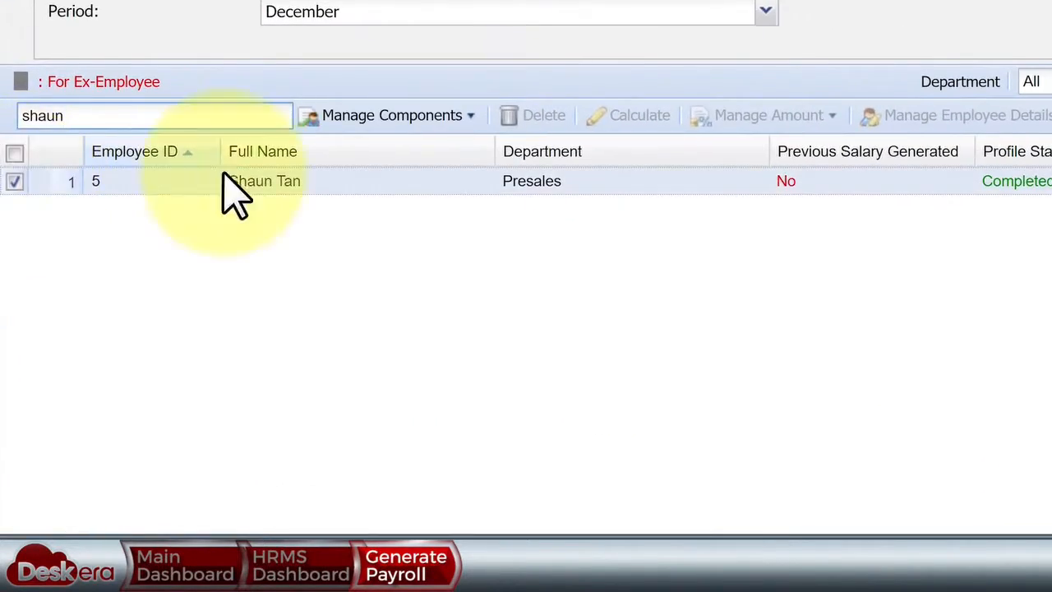
click(440, 119)
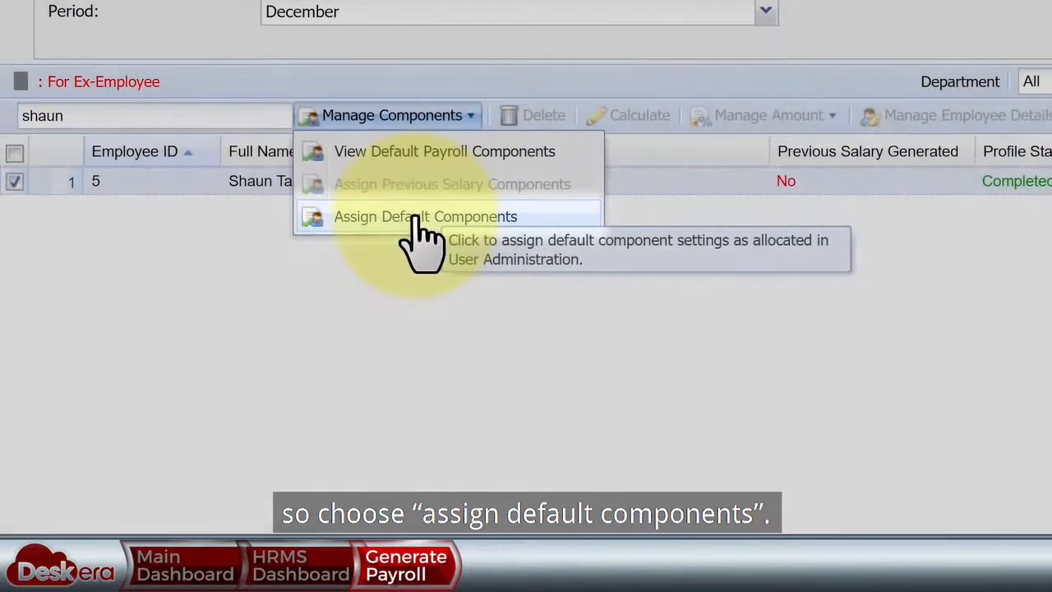
- Assign default salary components to the new employee, then to the employees in rows 8, 11 and 16
click(420, 216)
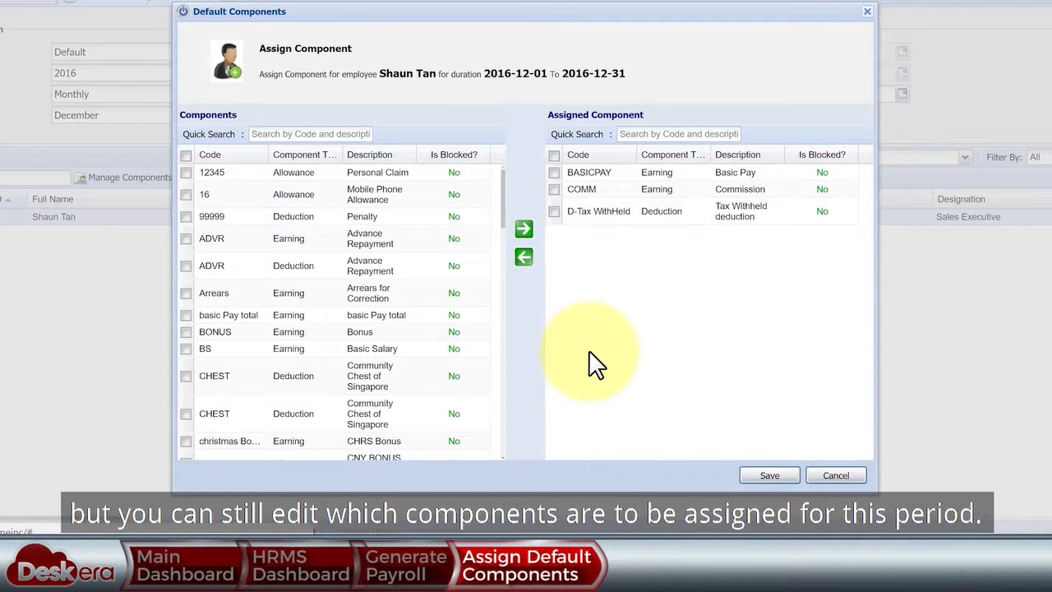
click(763, 483)
click(620, 282)
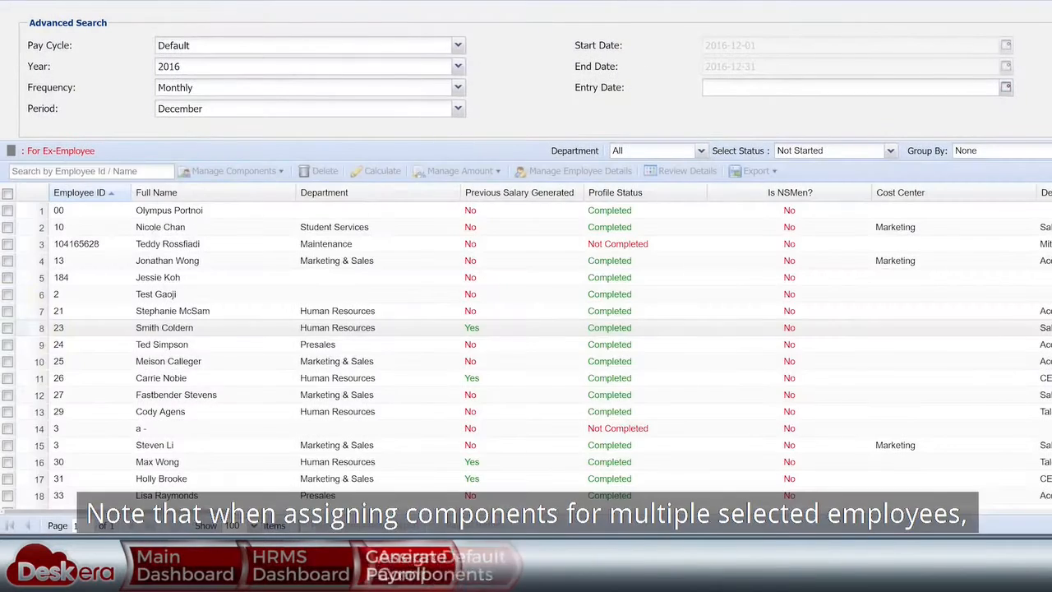
click(8, 327)
click(8, 378)
click(8, 462)
click(280, 172)
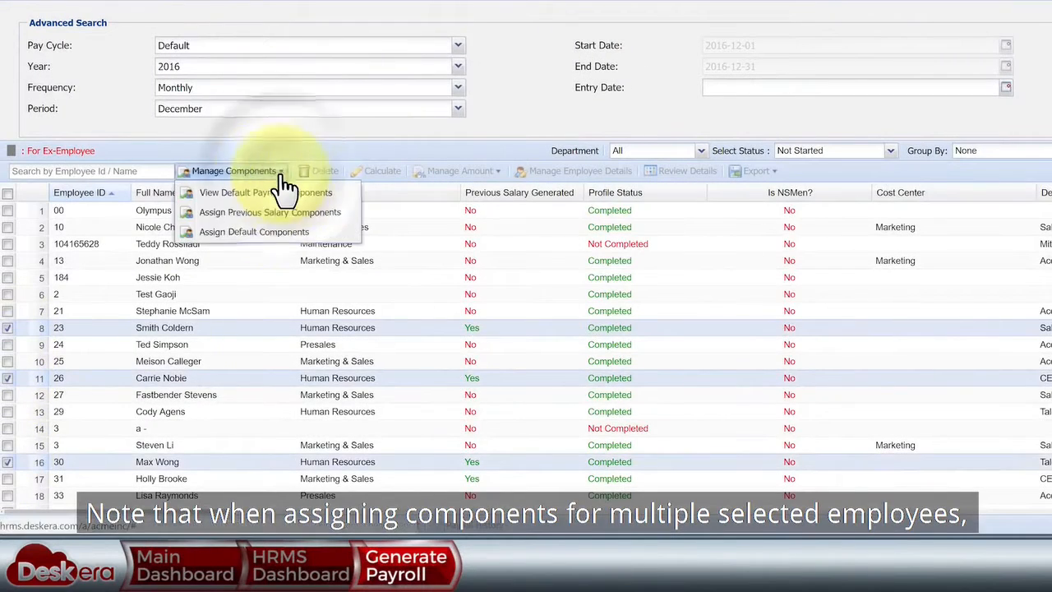
click(271, 232)
click(595, 265)
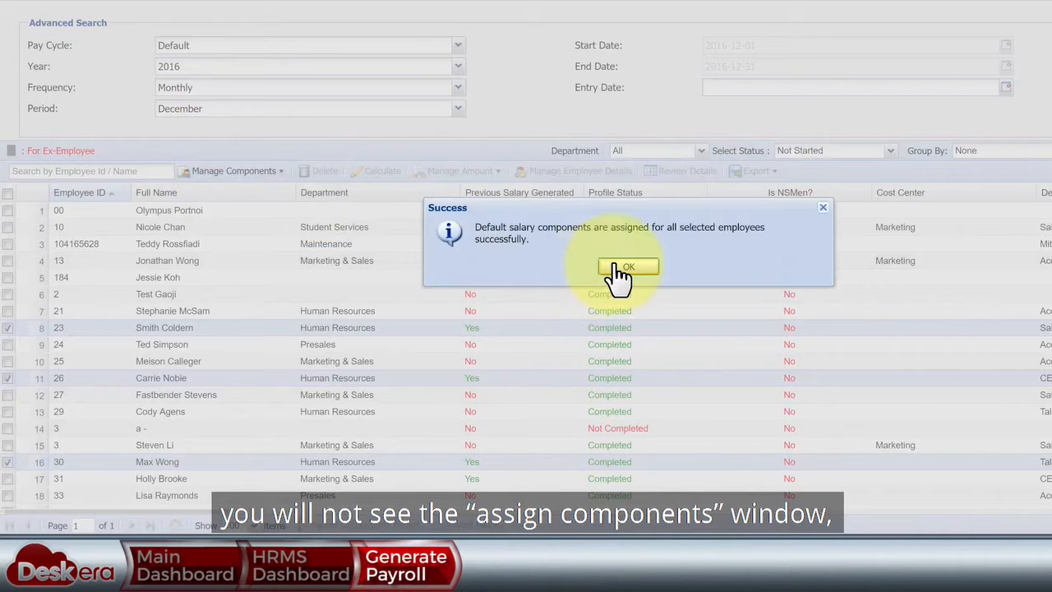
click(615, 266)
- Assign previous-period salary components to the employees in rows 16 and 25
scroll(613, 277, down, 3)
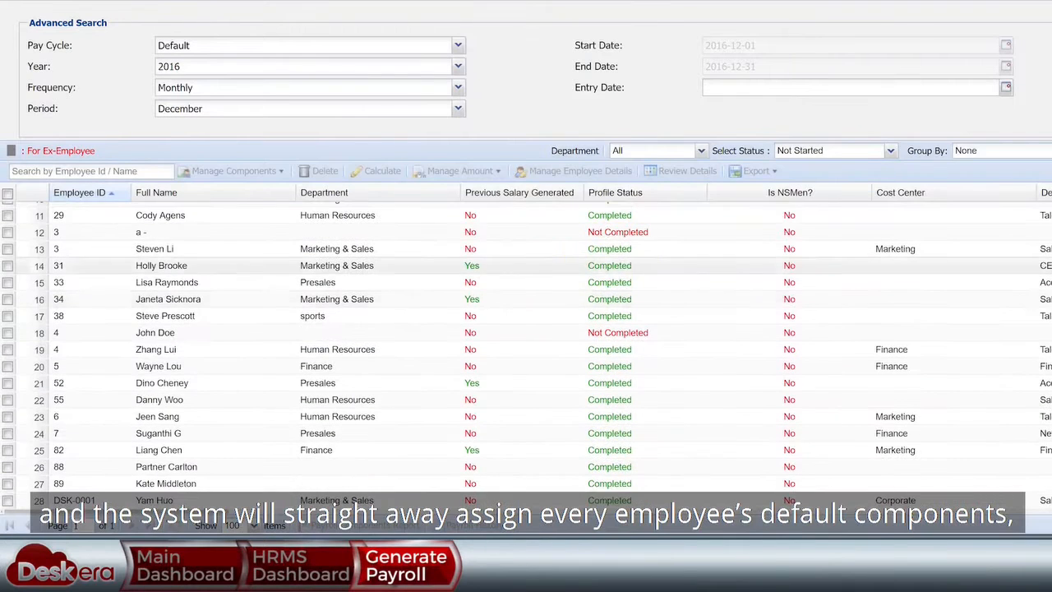
click(7, 299)
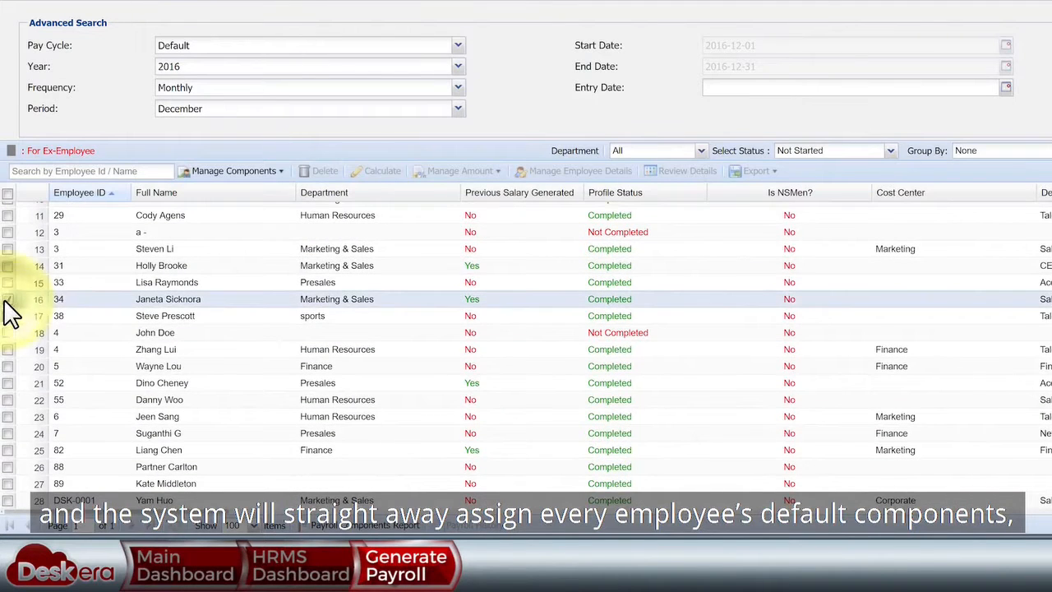
click(8, 450)
click(238, 171)
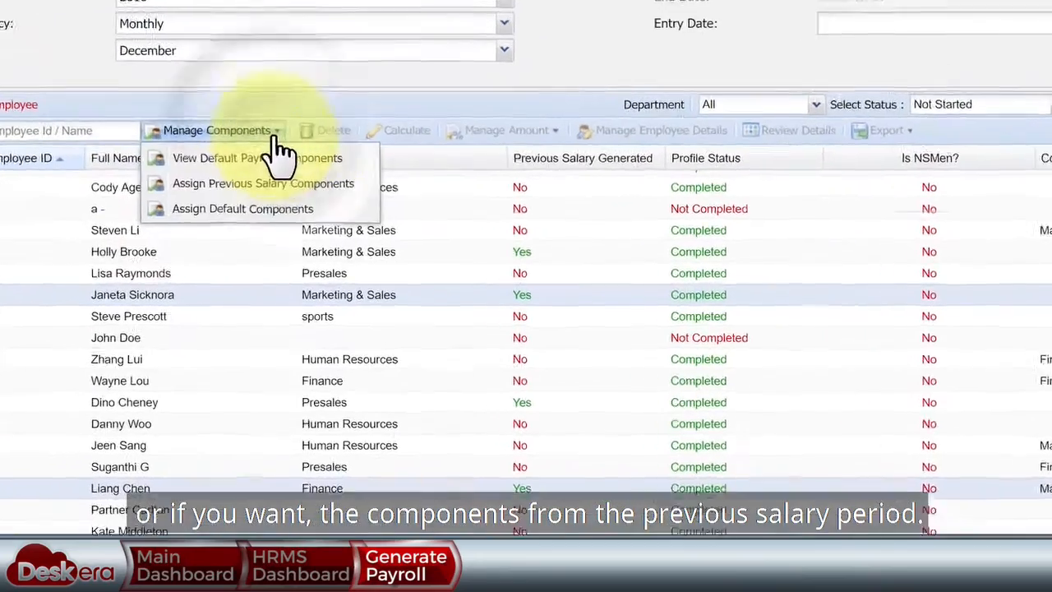
click(675, 251)
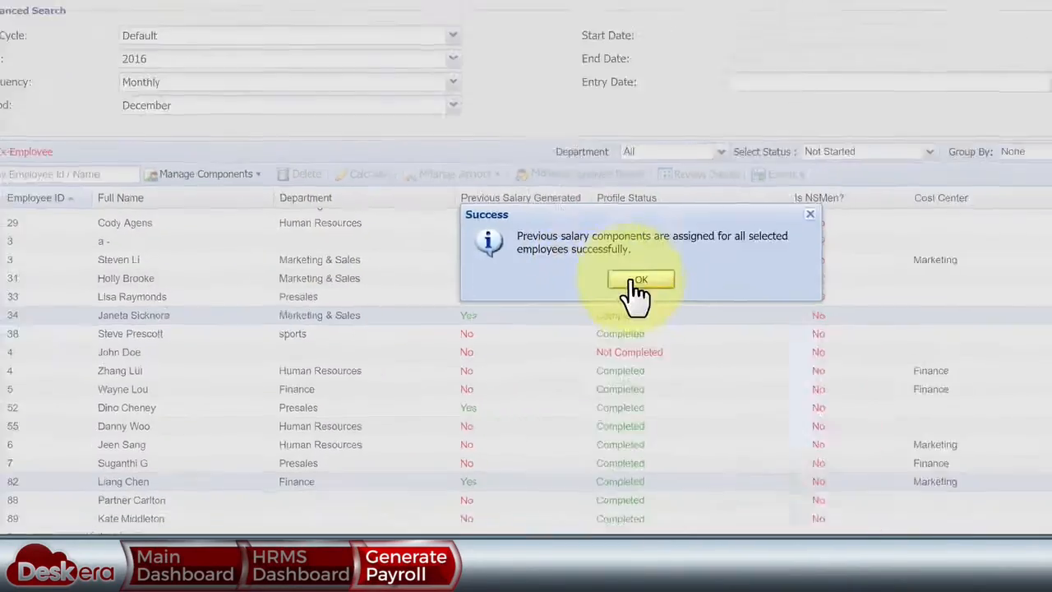
click(736, 240)
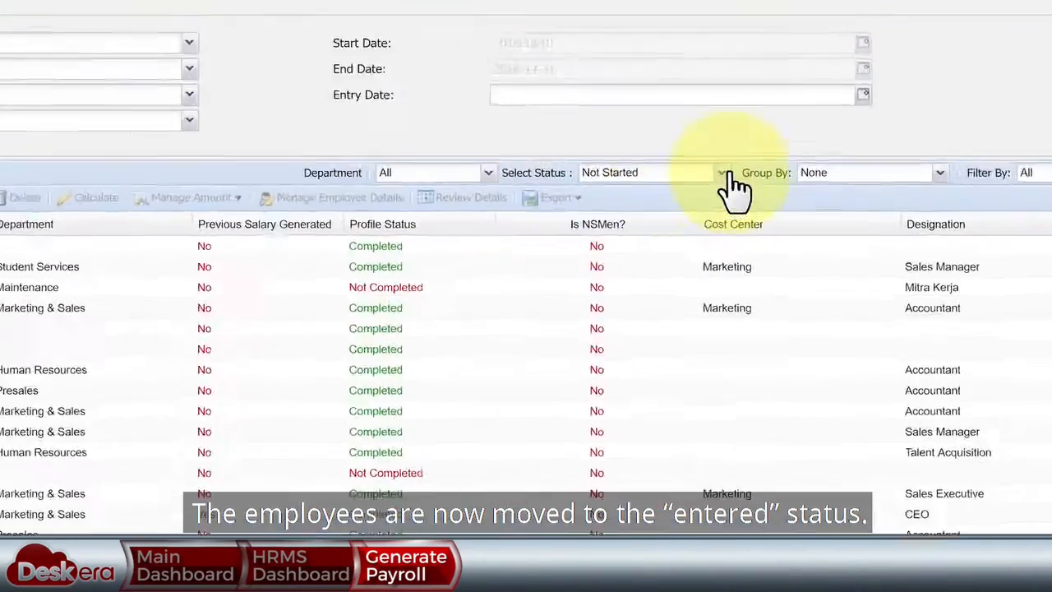
click(743, 216)
- Filter to Entered status and review the new employee's SGD 2,887.50 pay details
click(644, 180)
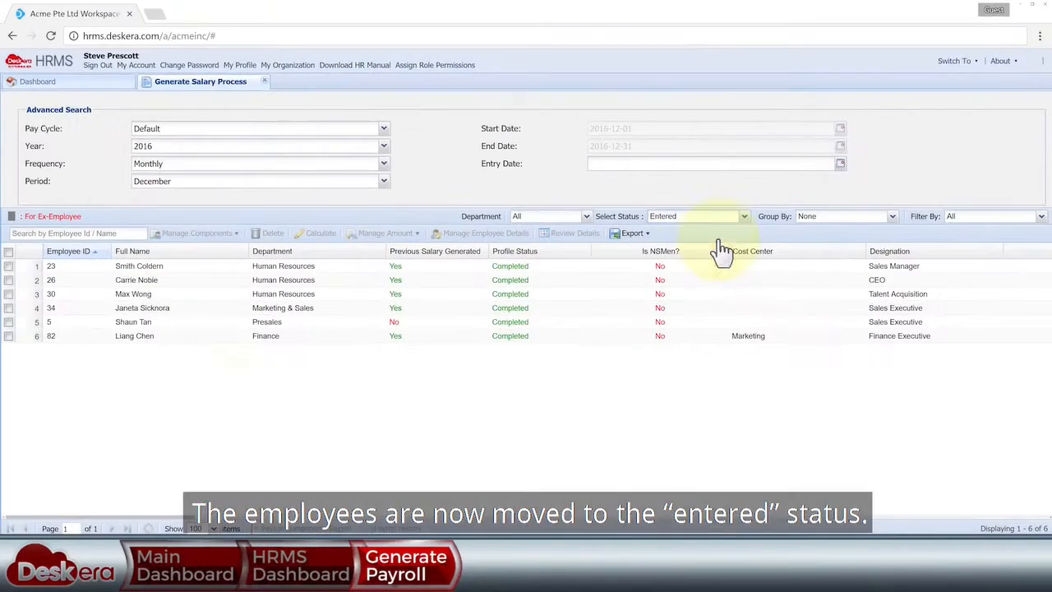
click(8, 323)
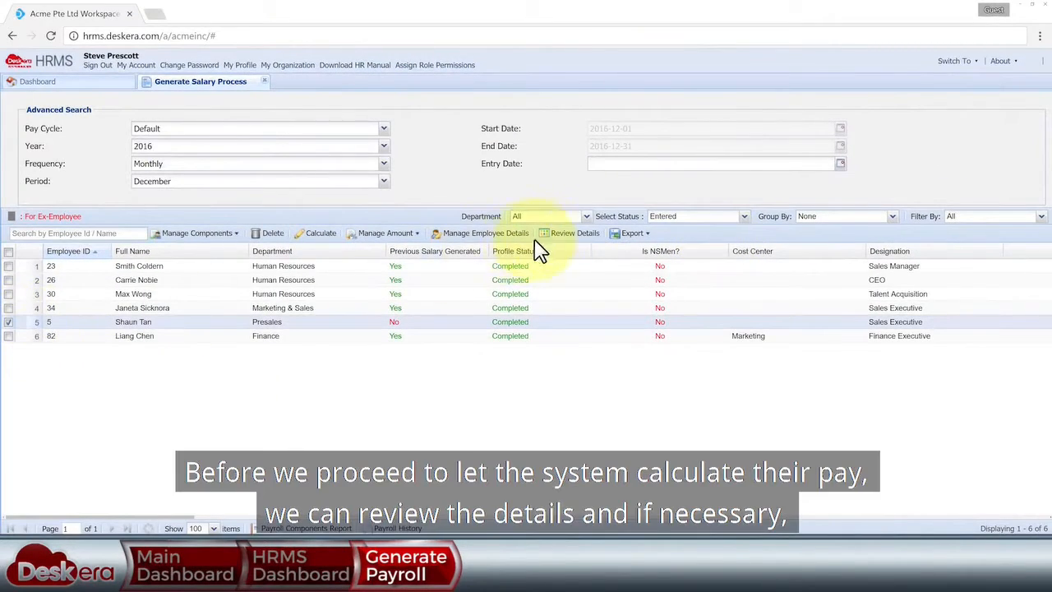
click(569, 234)
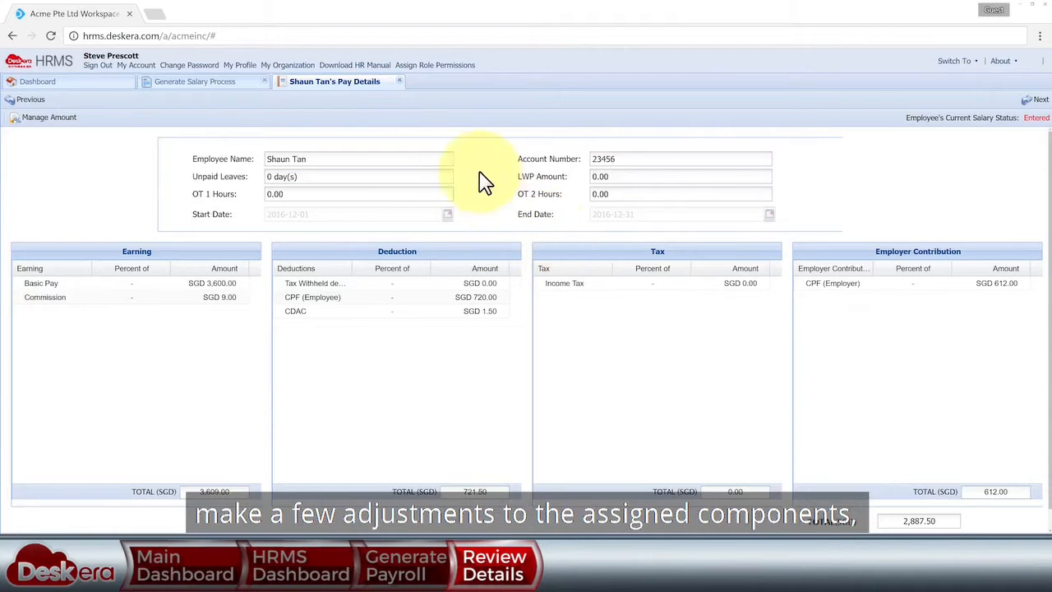
click(401, 82)
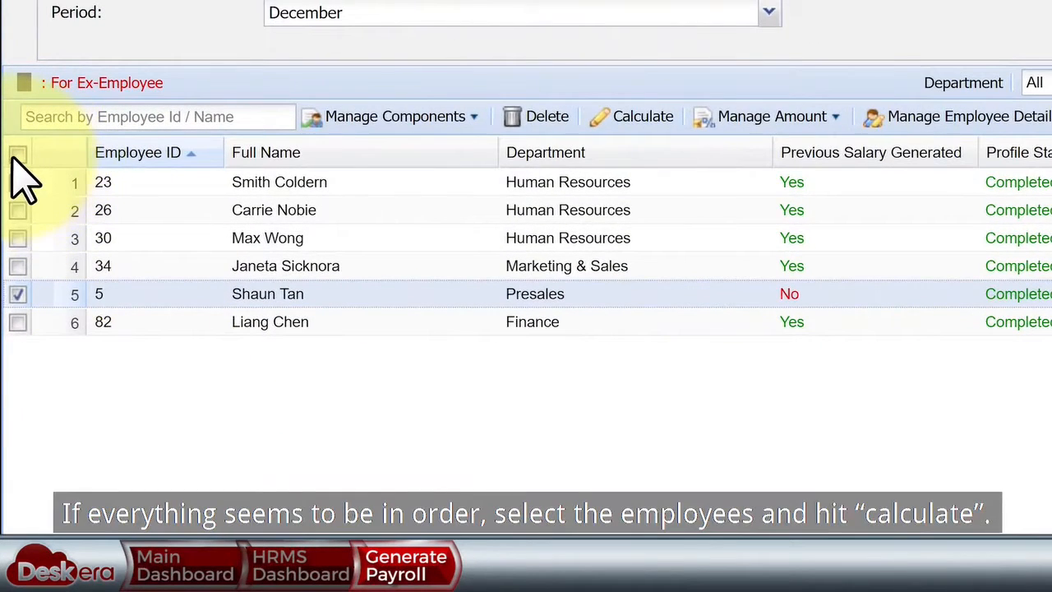
- Calculate pay for all six, entering 2 unpaid days for Sales Manager and 1 for Presales
click(17, 155)
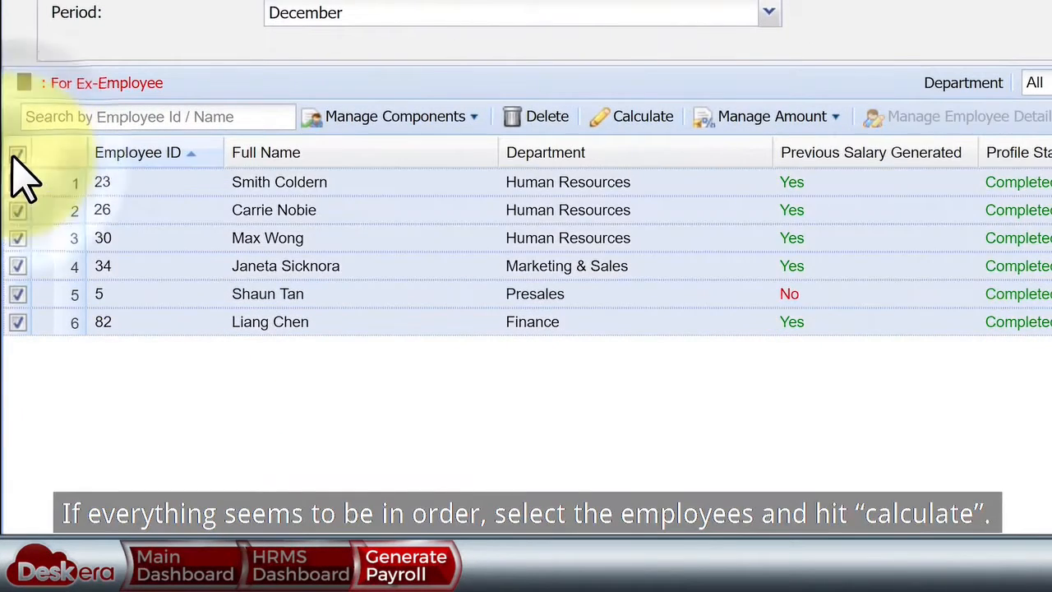
click(637, 123)
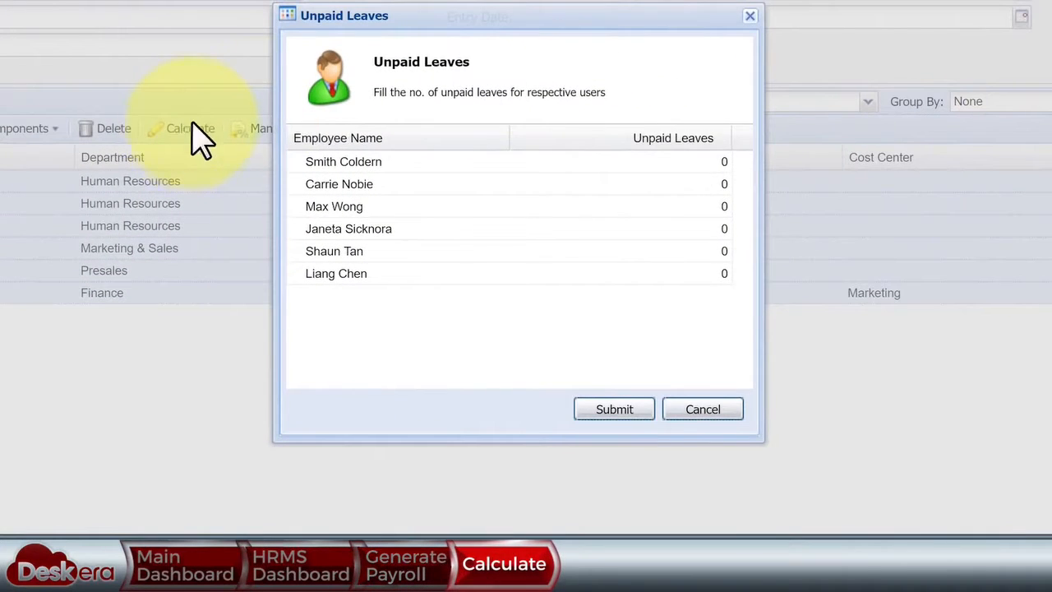
click(682, 165)
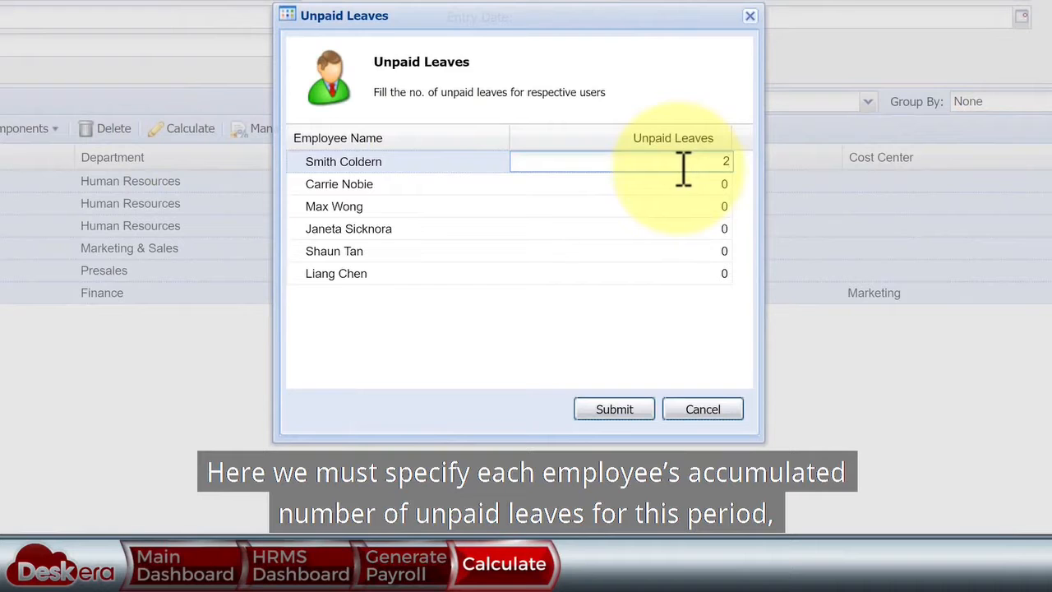
click(715, 251)
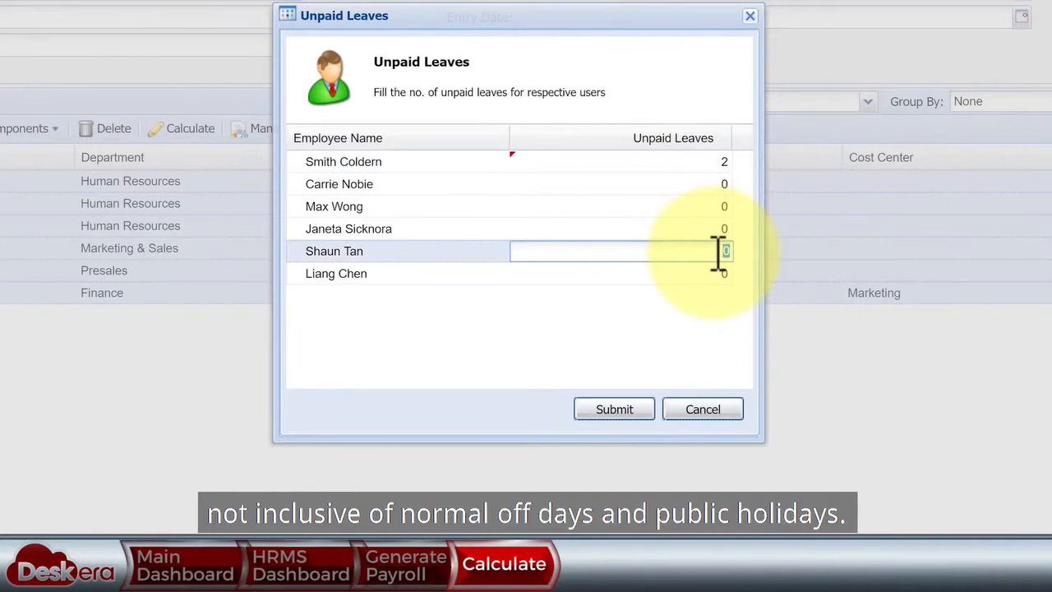
click(716, 327)
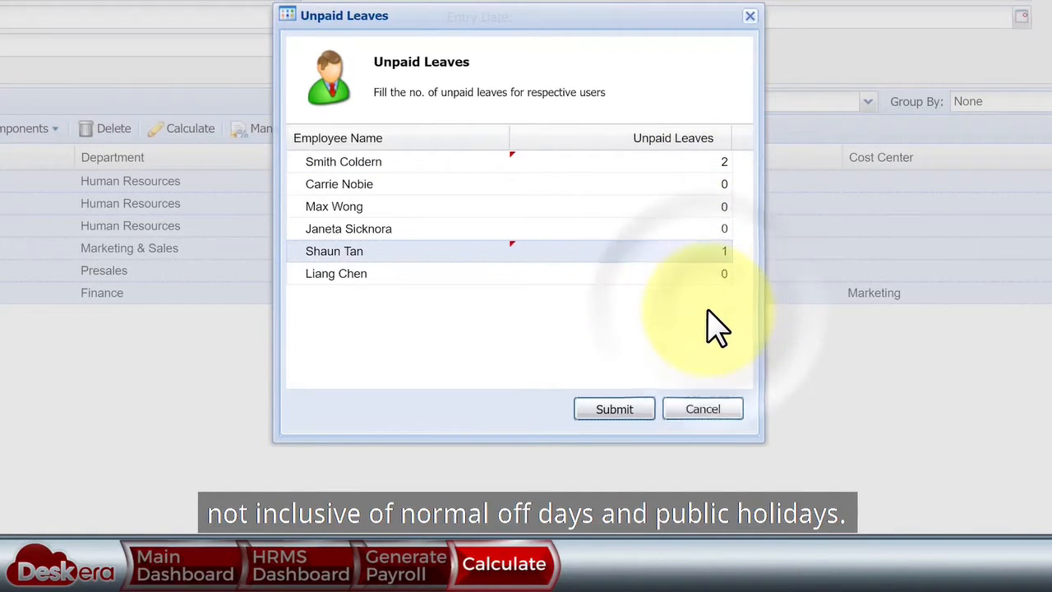
click(617, 409)
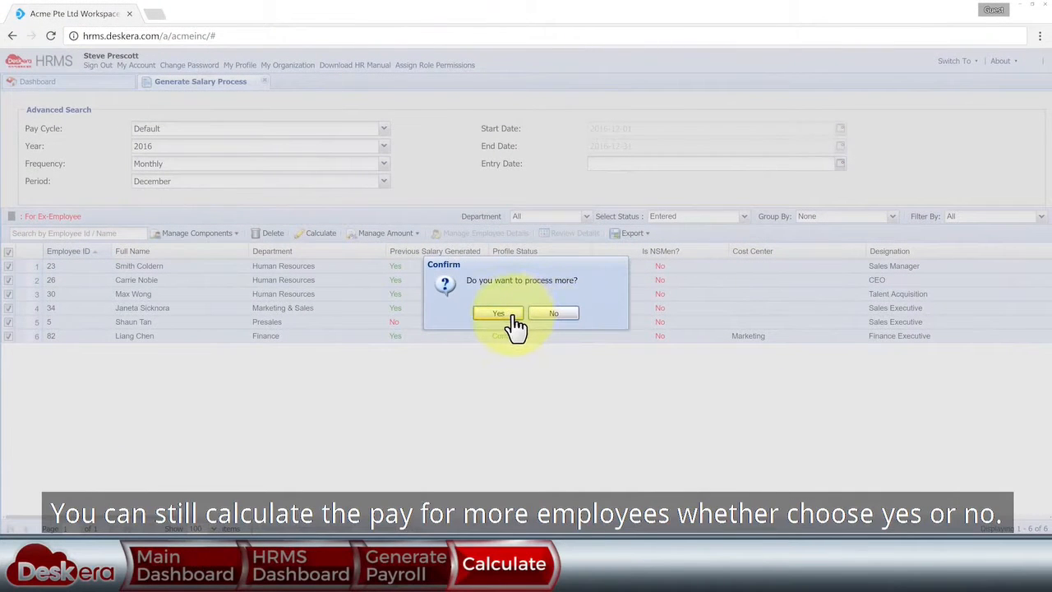
- Confirm the pay calculation and review the Authorize Salary email template
click(511, 315)
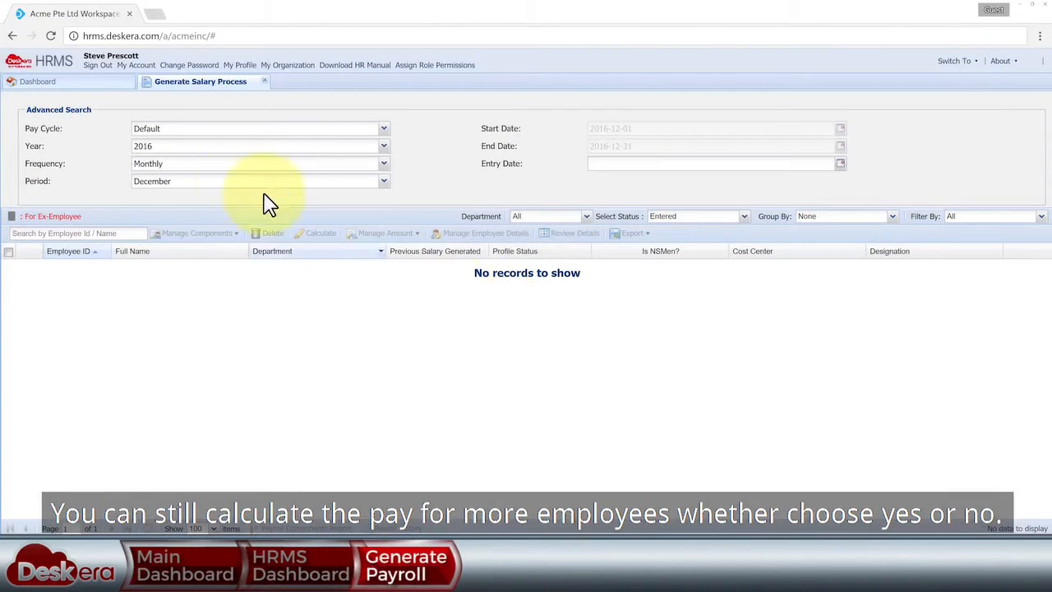
click(90, 85)
click(578, 181)
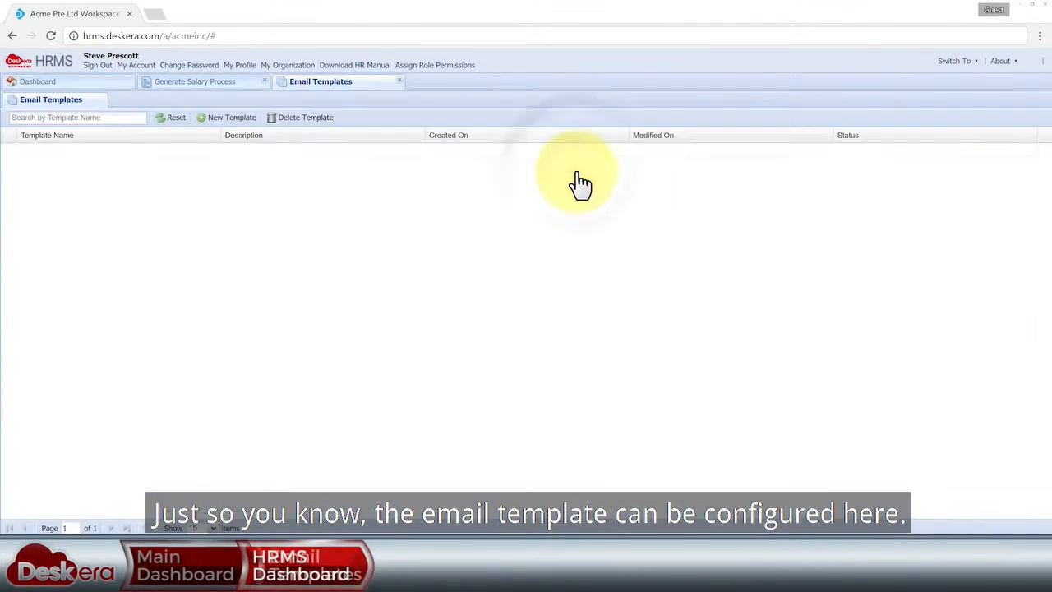
click(138, 149)
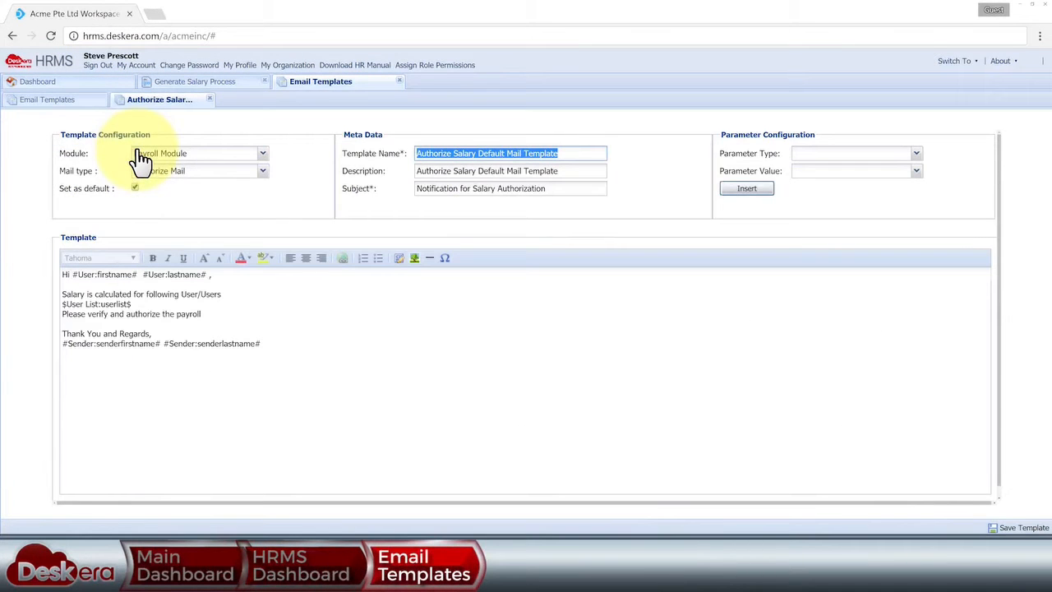
click(398, 81)
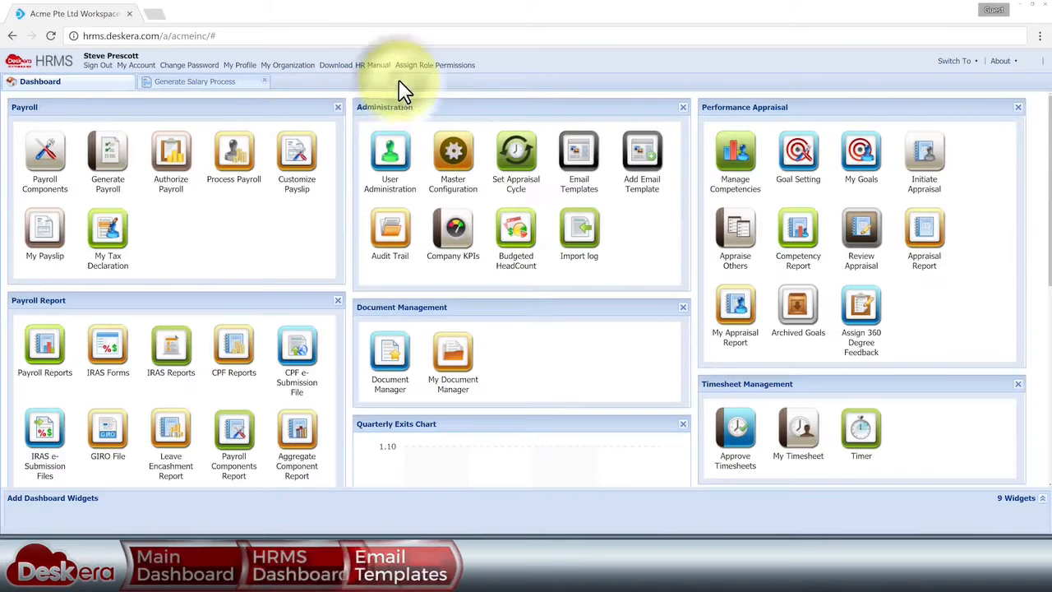
- Filter the salary generation list to the six Calculated records
click(220, 84)
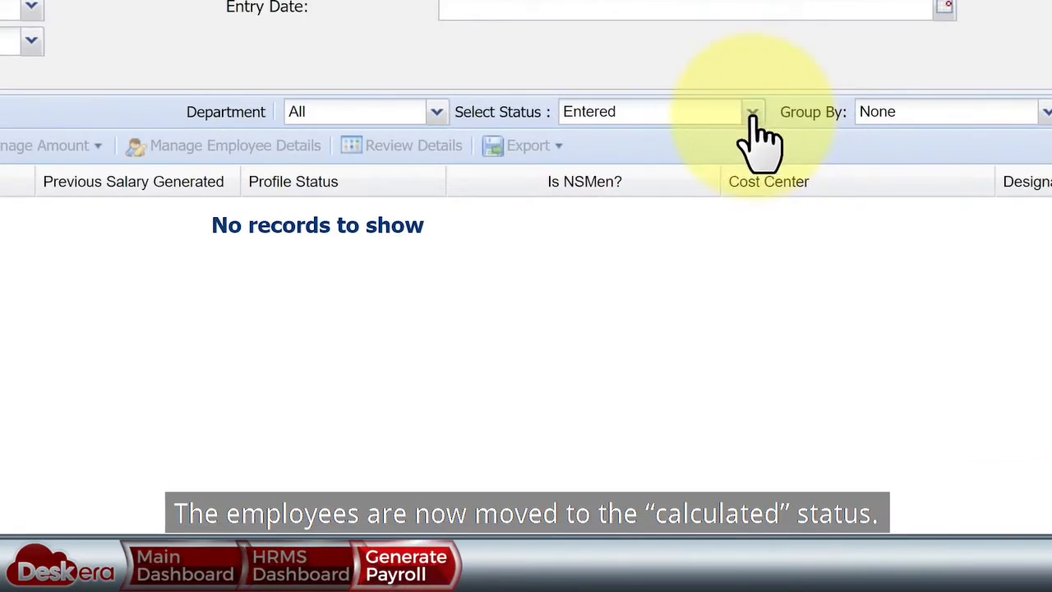
click(744, 216)
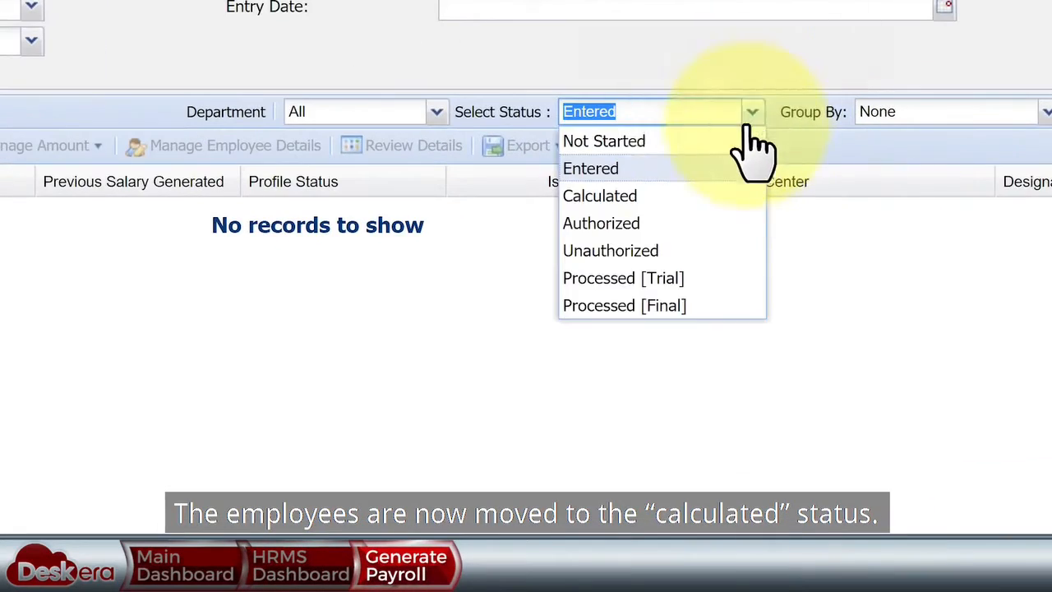
click(717, 258)
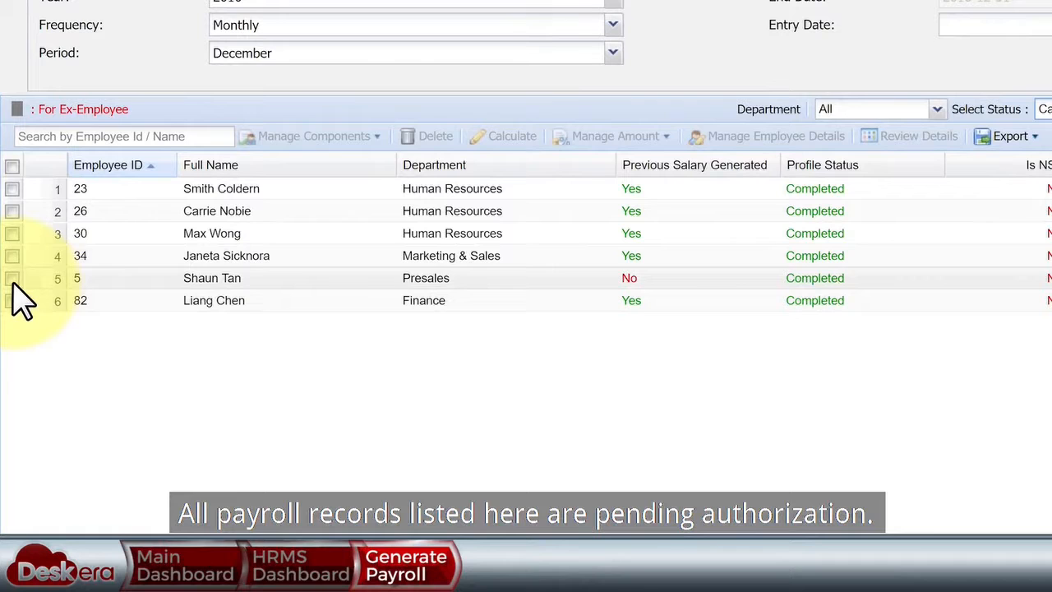
- Override the Presales employee's COMM amount to 18.18 via Manage Amount and save
click(8, 322)
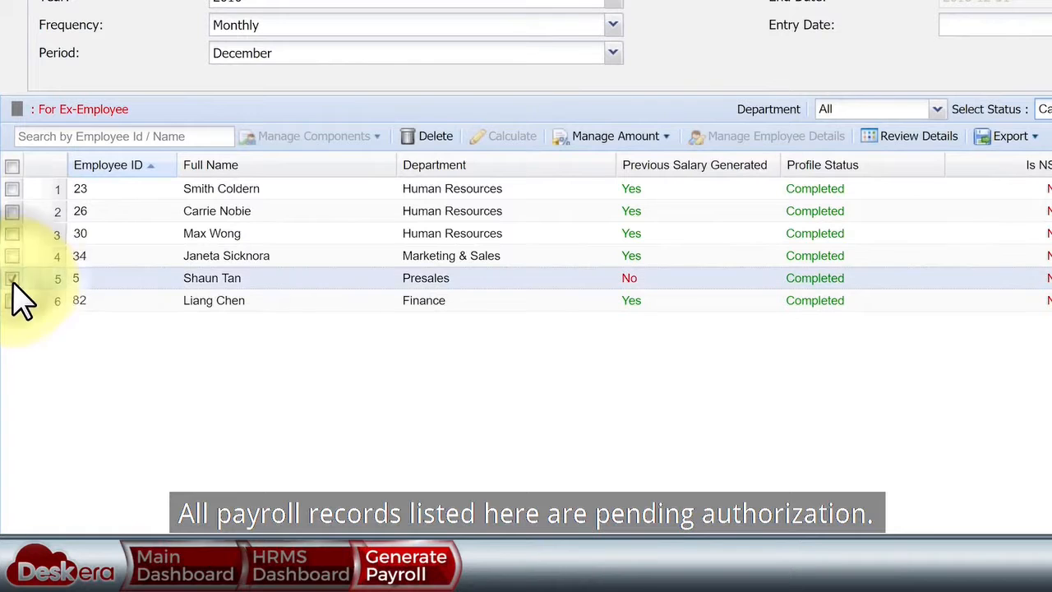
click(643, 152)
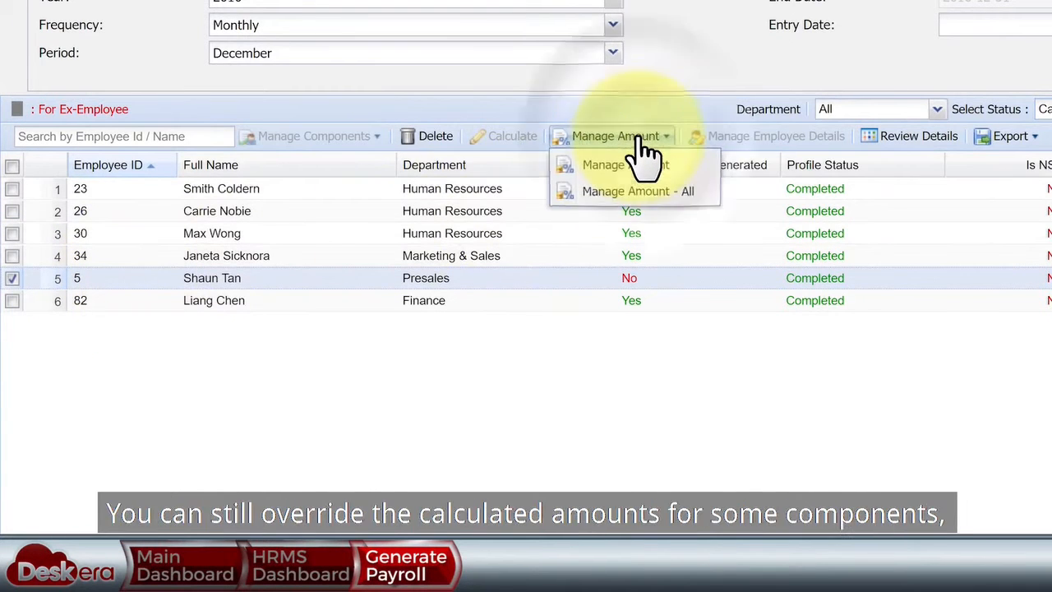
click(653, 168)
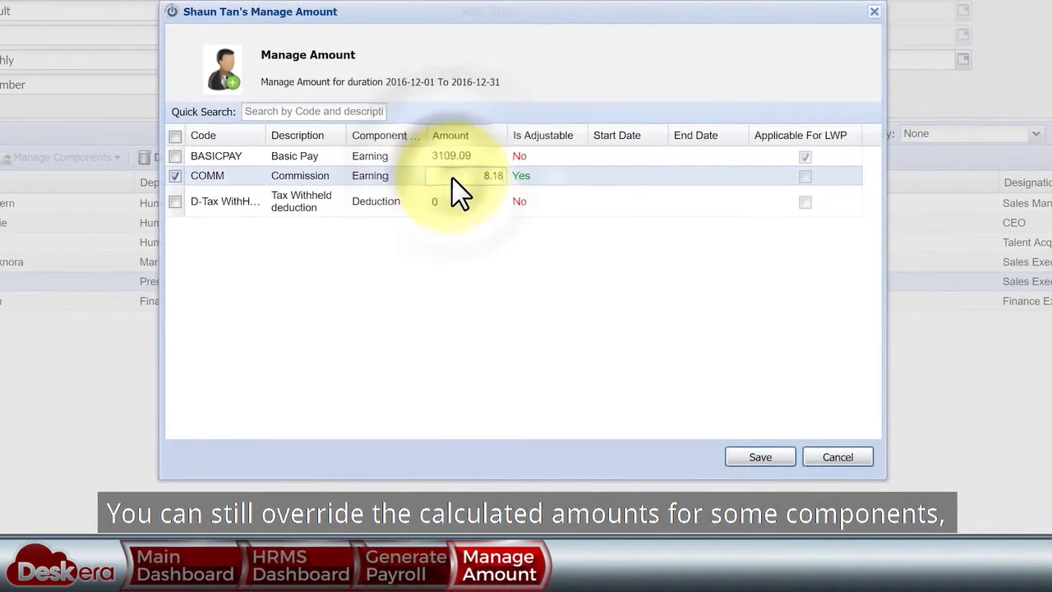
click(473, 156)
click(760, 457)
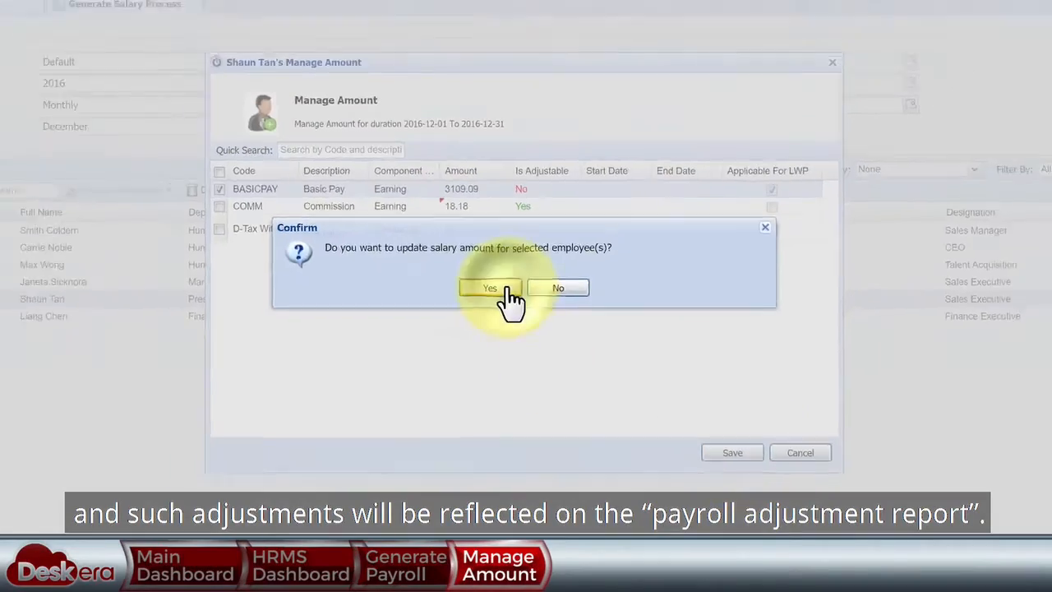
click(491, 290)
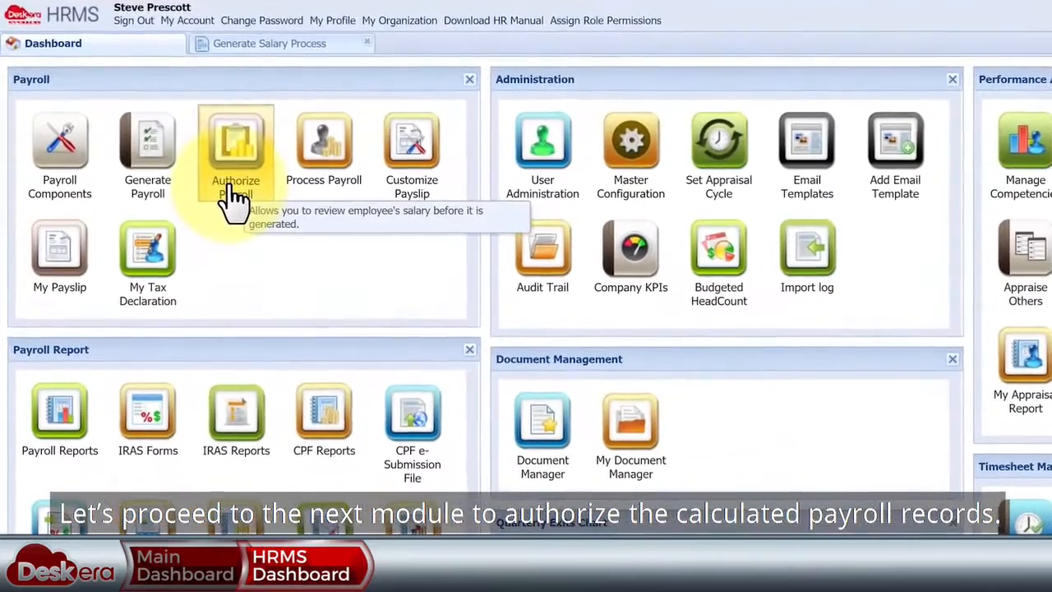
- Open Authorize Payroll for the Default cycle, December period and Calculated status
click(235, 196)
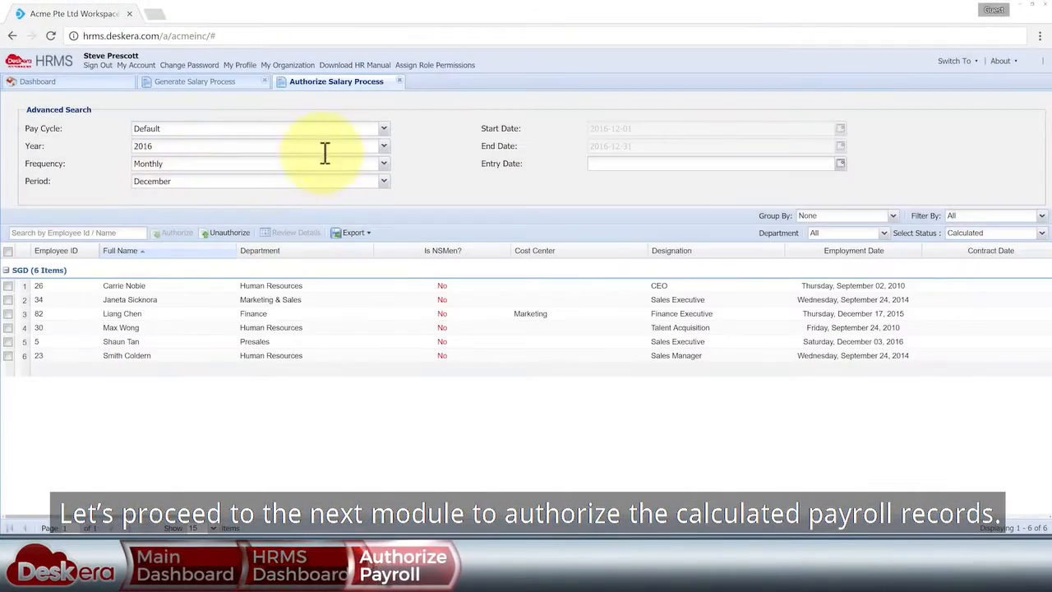
click(383, 128)
click(382, 158)
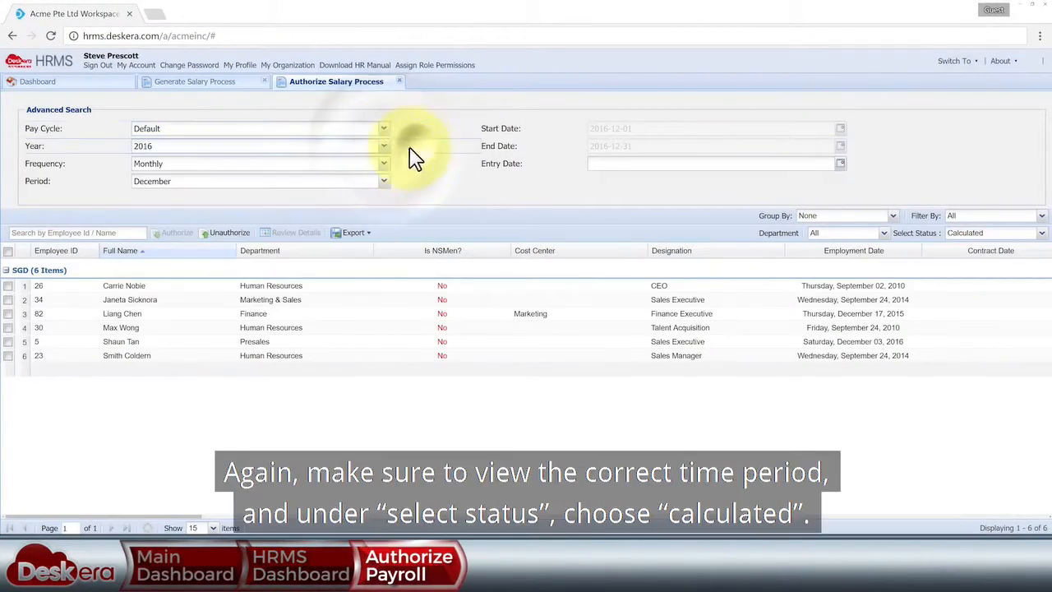
click(383, 181)
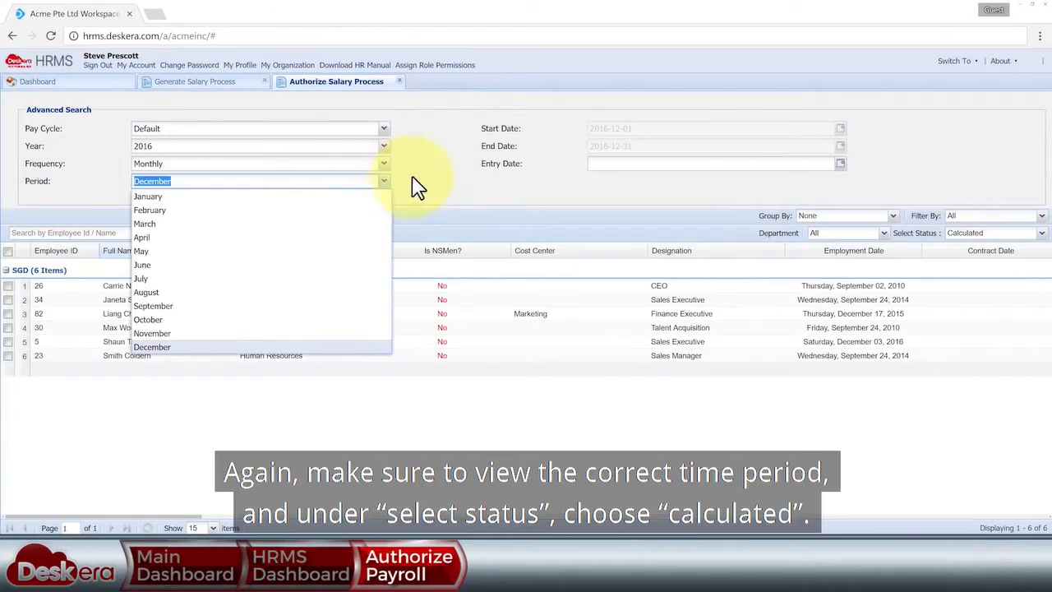
click(421, 197)
click(1040, 232)
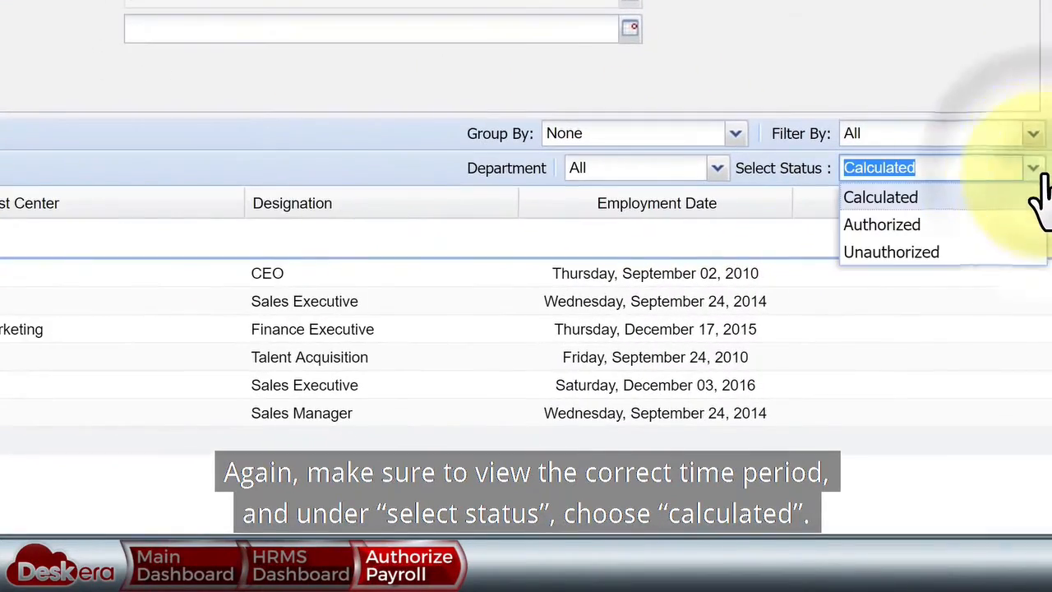
click(1038, 194)
- Review the Presales employee's calculated pay details, then close them
click(10, 342)
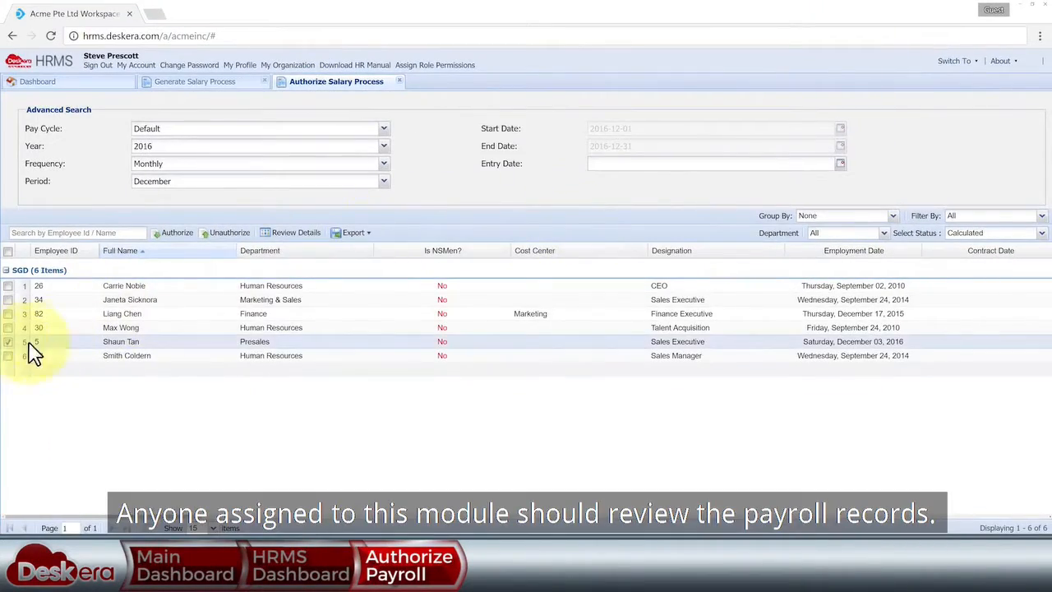
click(290, 234)
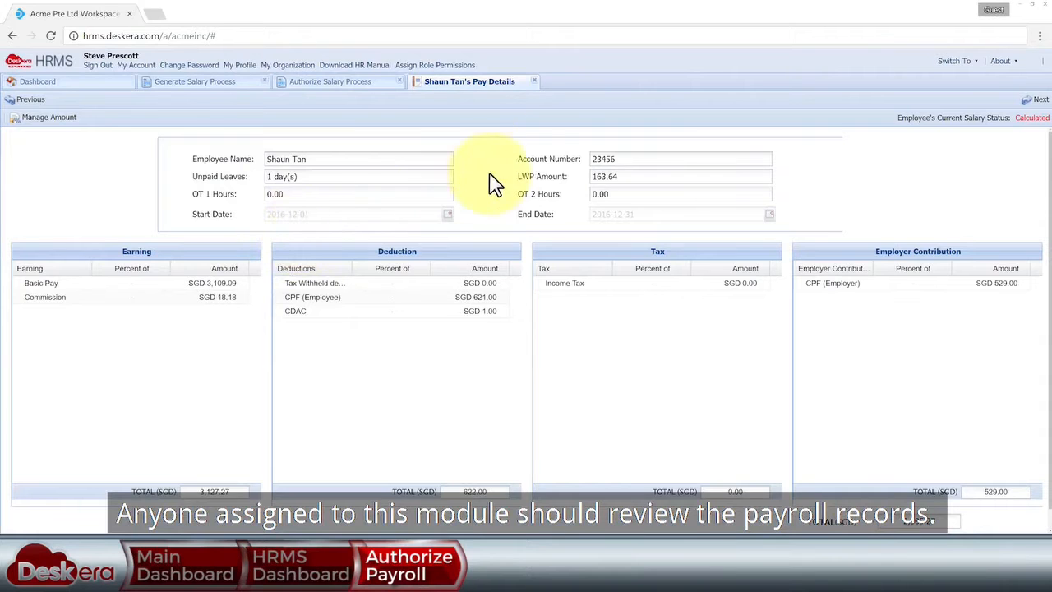
click(533, 81)
drag(193, 516, 78, 485)
- Unauthorize the Sales Executive and CEO payrolls with comment 'recently took more unpaid leaves'
click(8, 342)
click(7, 299)
click(8, 286)
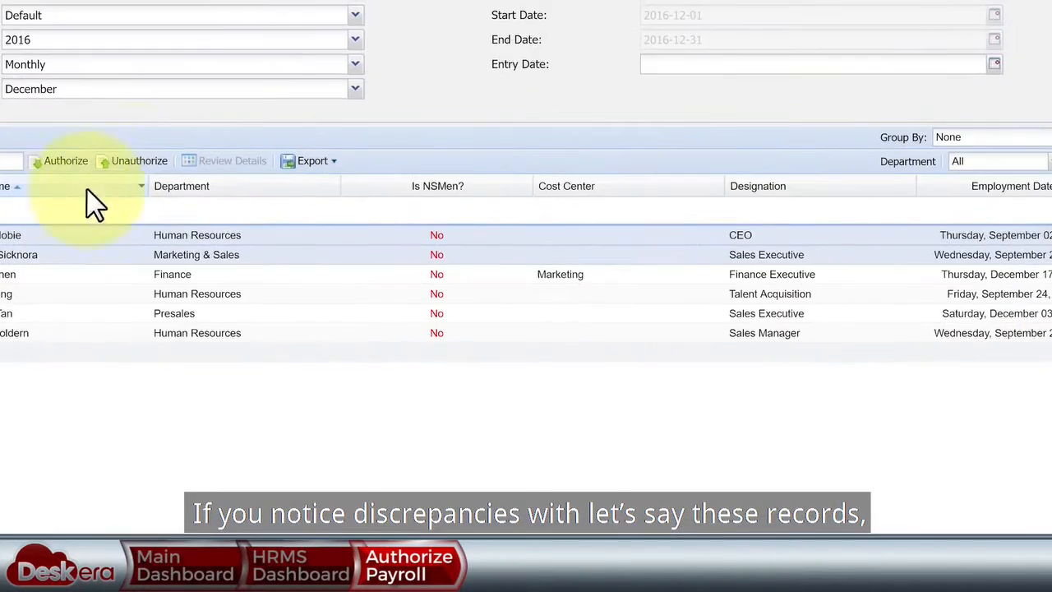
click(133, 163)
click(258, 114)
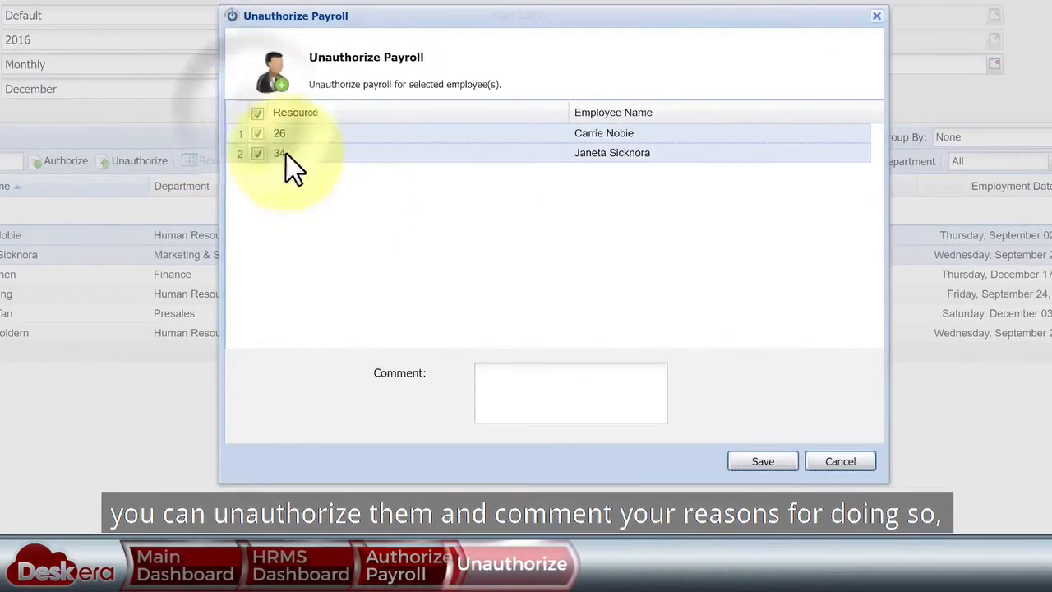
click(528, 389)
text(recently took more unpaid lea)
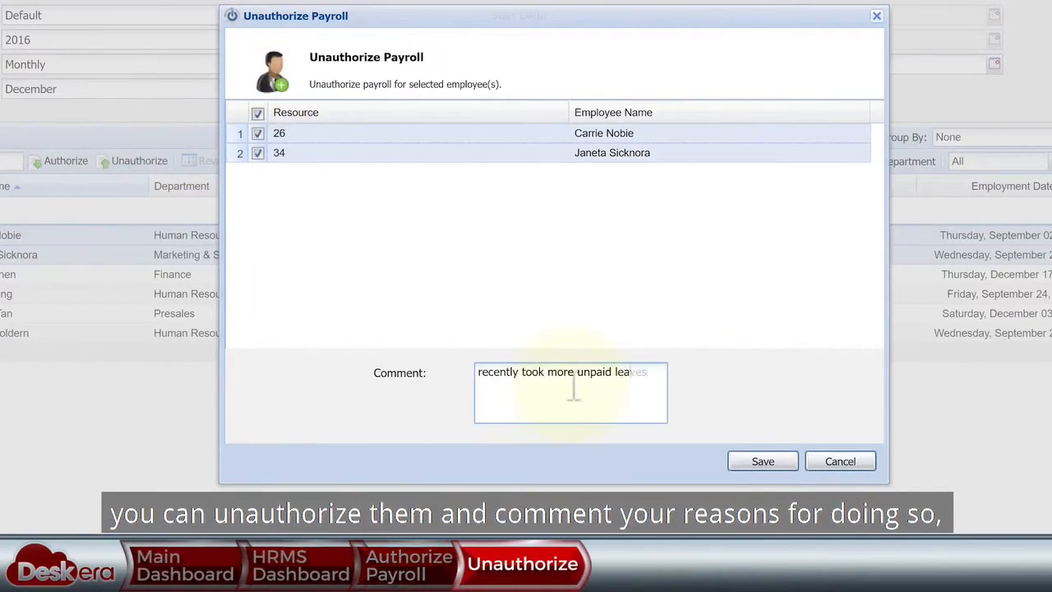
text(ves)
click(739, 461)
click(515, 273)
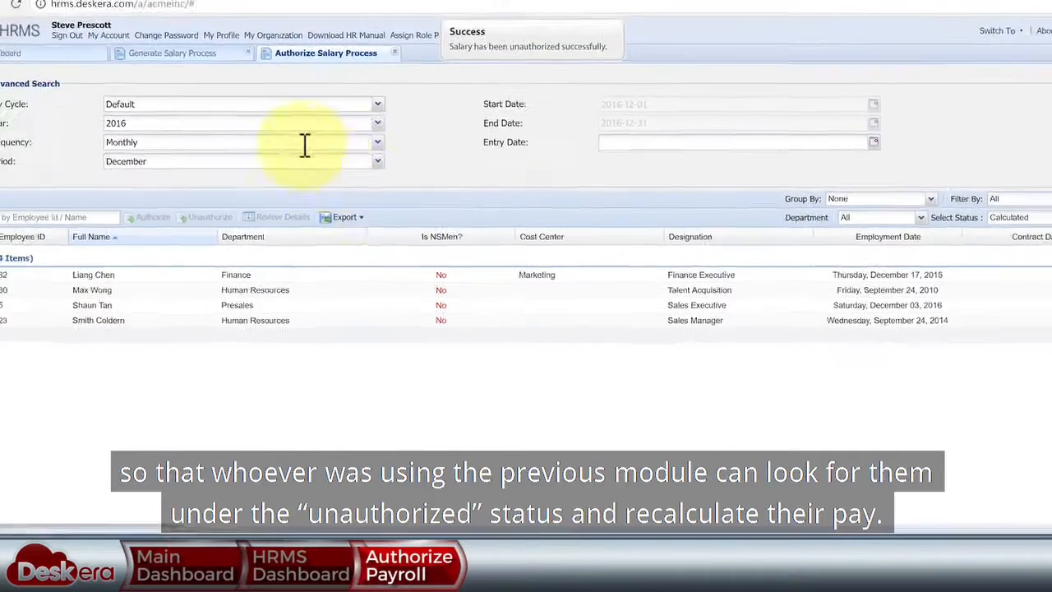
- Recalculate the two Unauthorized employees' pay with 1 unpaid leave day entered
click(189, 53)
click(770, 201)
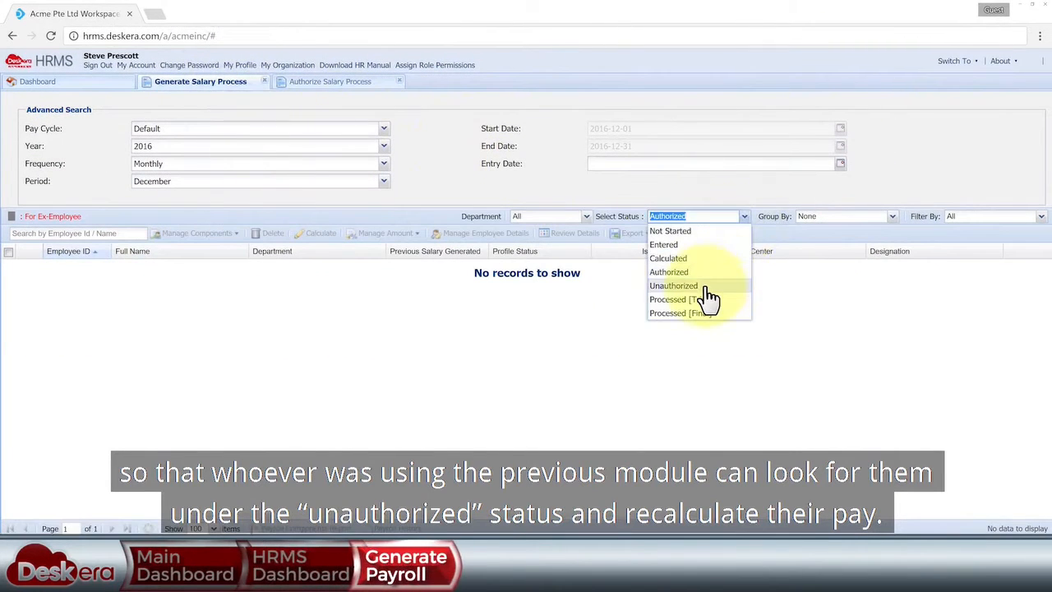
click(674, 285)
click(9, 252)
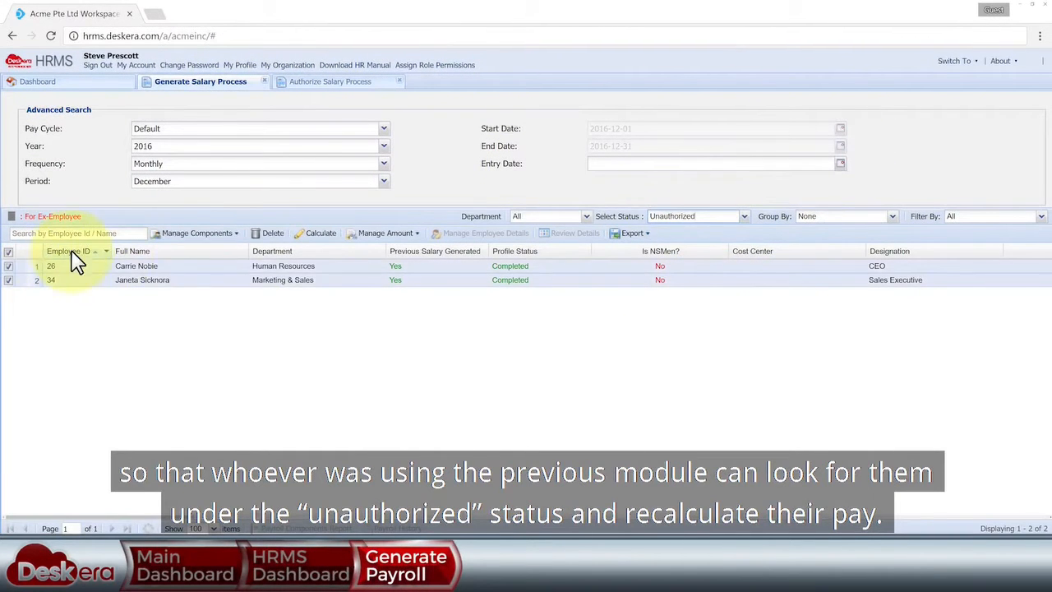
click(320, 234)
text(1)
click(651, 268)
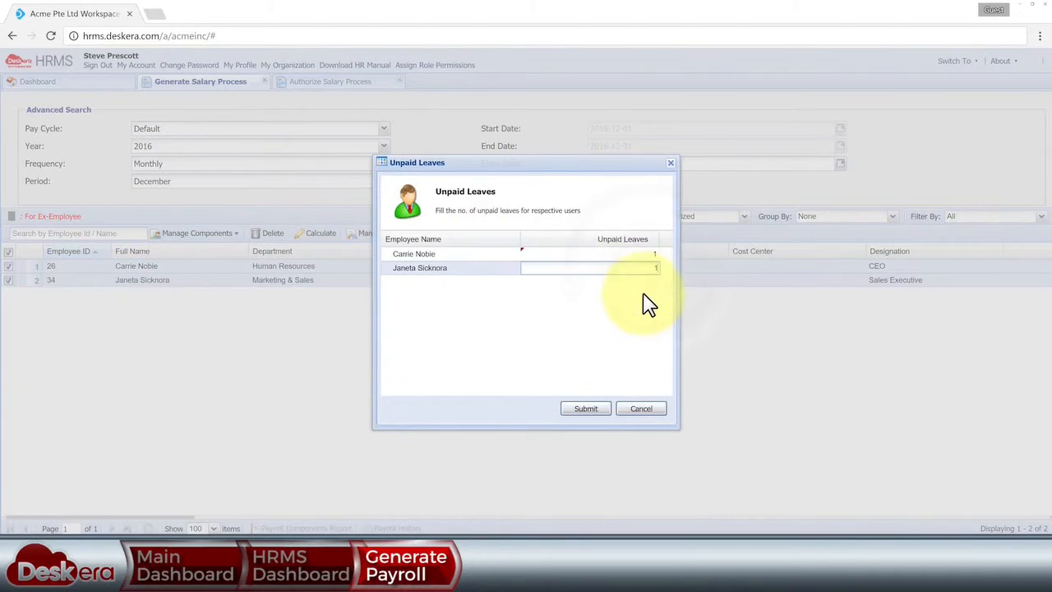
click(590, 409)
click(499, 315)
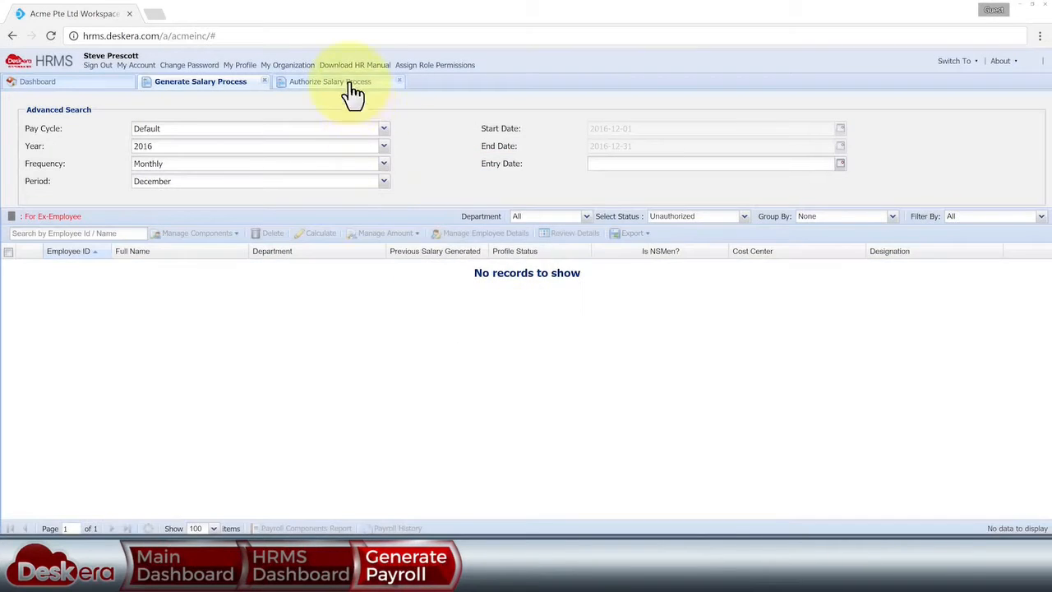
- Authorize the December salaries of all six employees
click(352, 86)
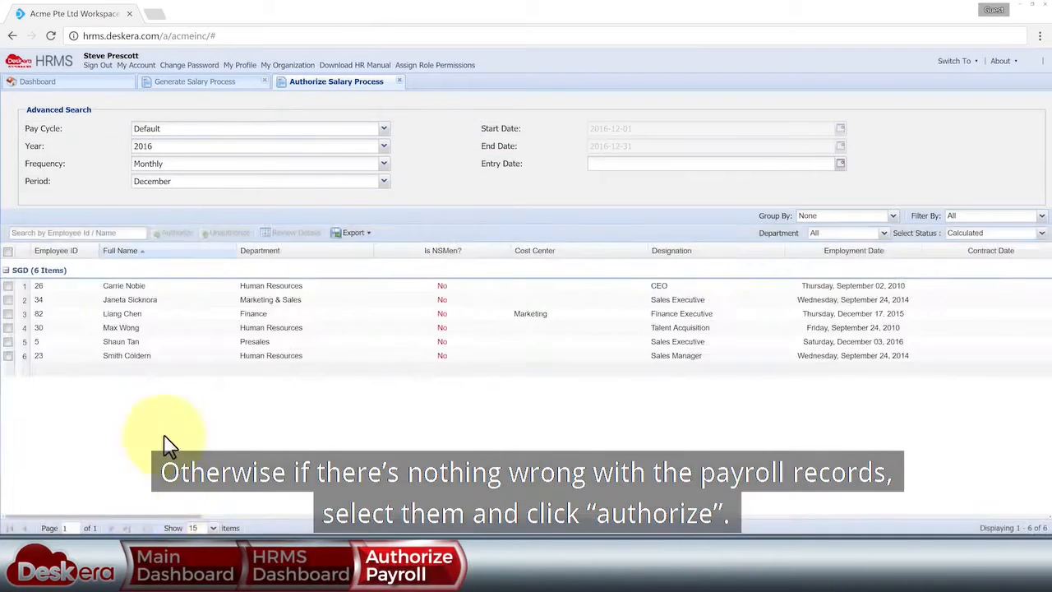
click(7, 250)
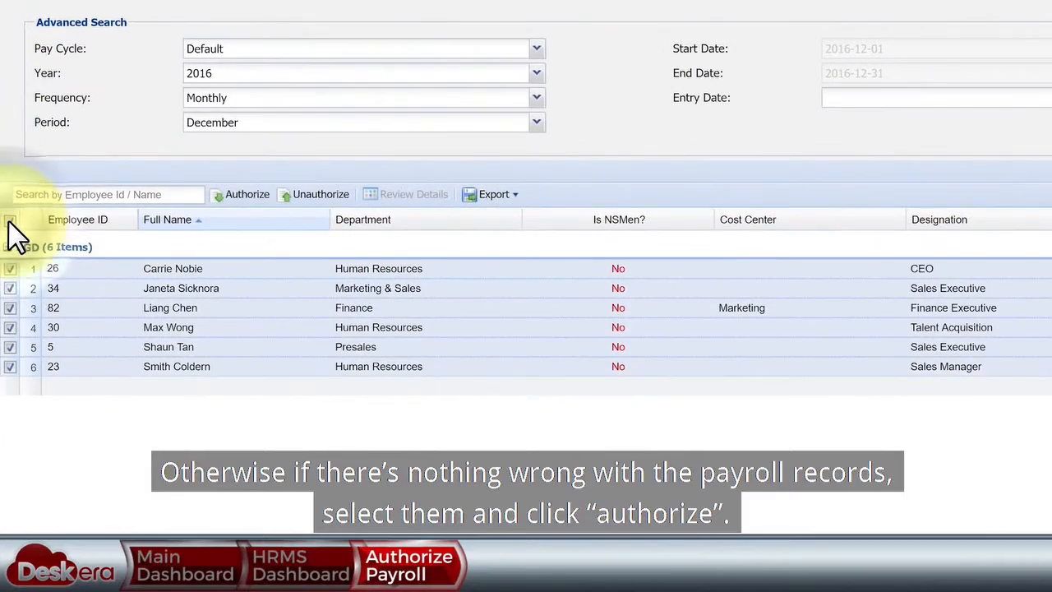
click(244, 196)
click(693, 305)
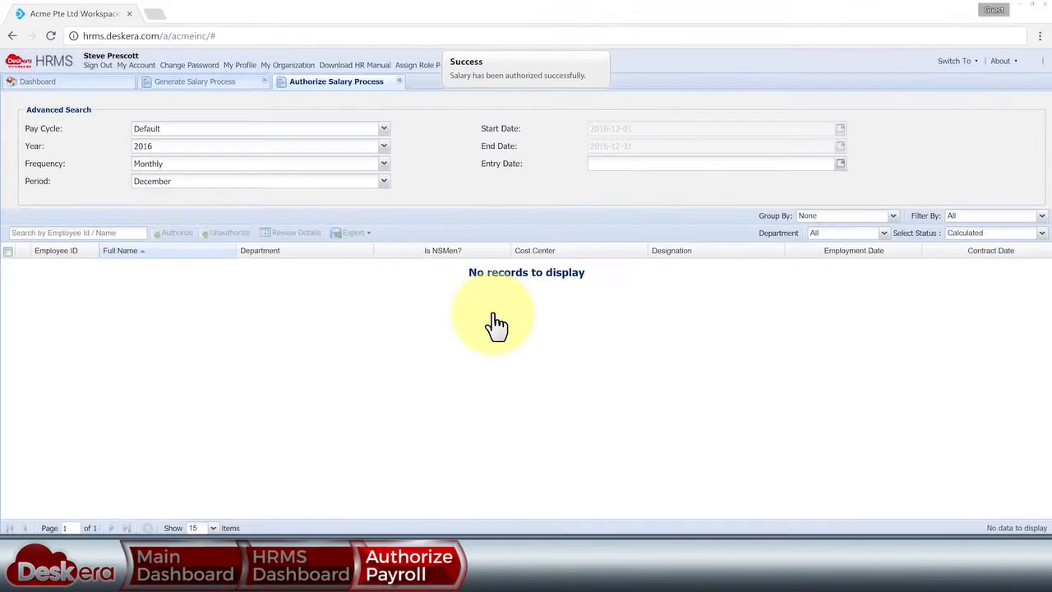
click(94, 52)
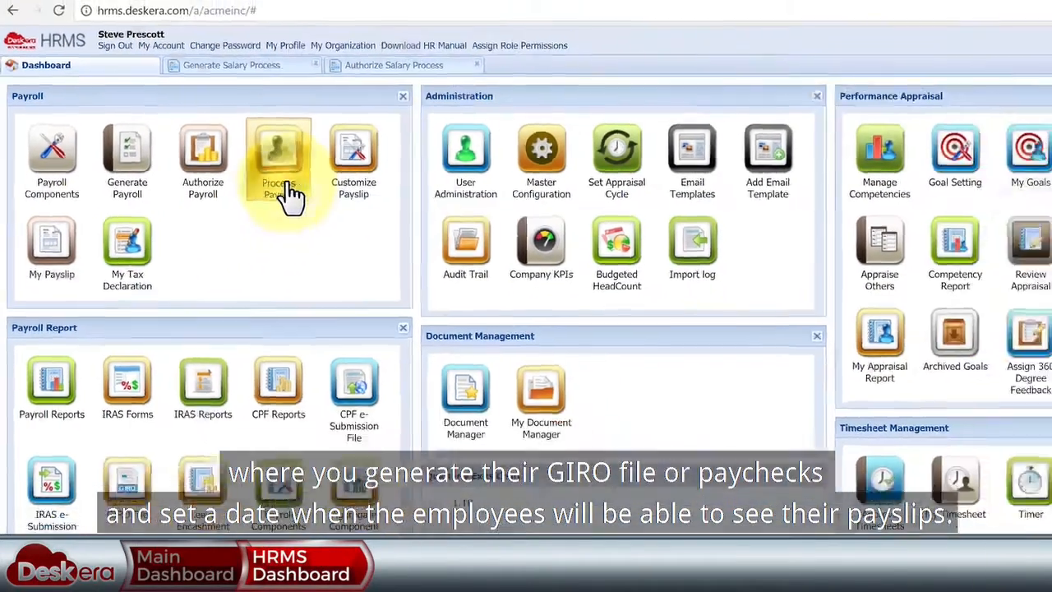
- Filter Process Payroll to Authorized records, select all six, and open the Process form
click(337, 197)
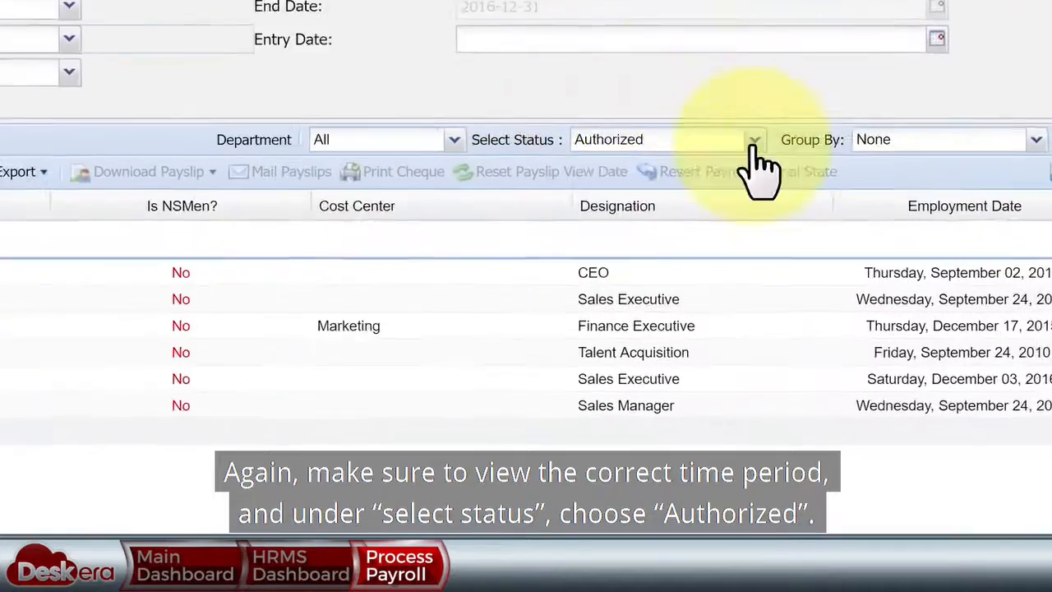
click(739, 216)
click(727, 229)
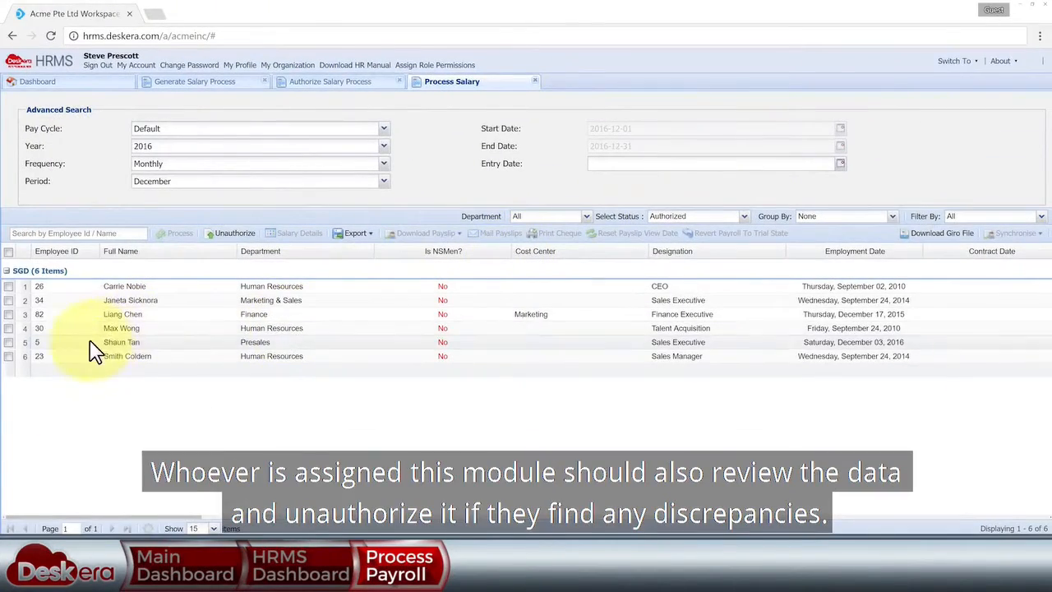
click(89, 342)
drag(194, 517, 128, 474)
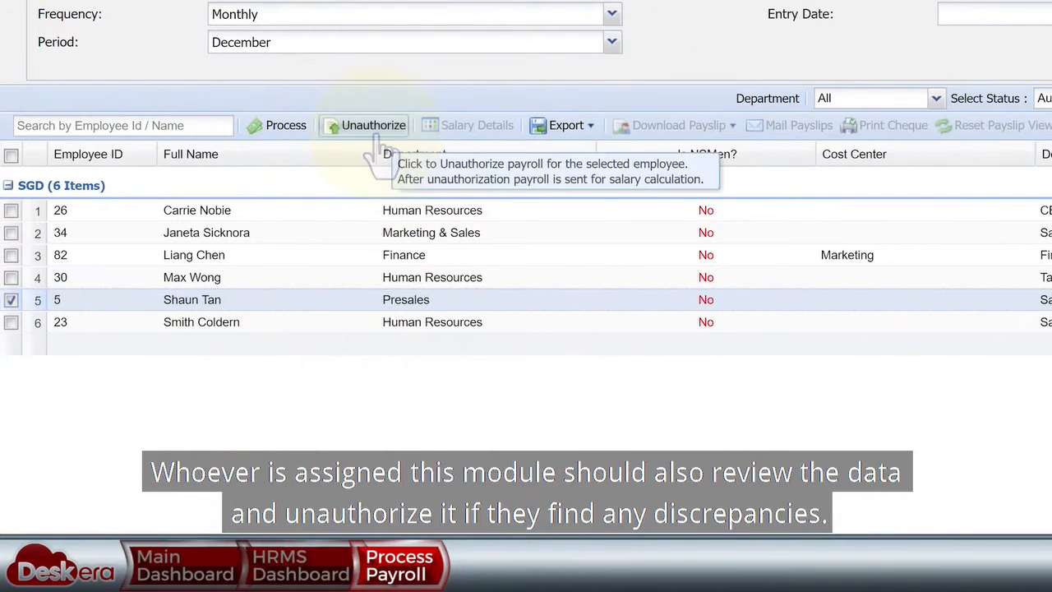
click(12, 155)
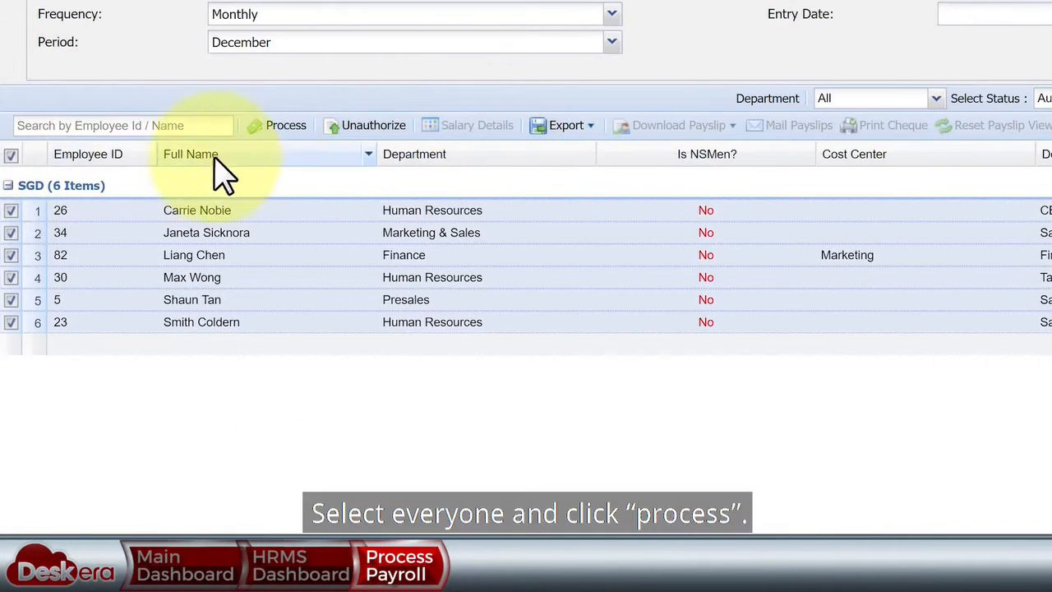
click(281, 131)
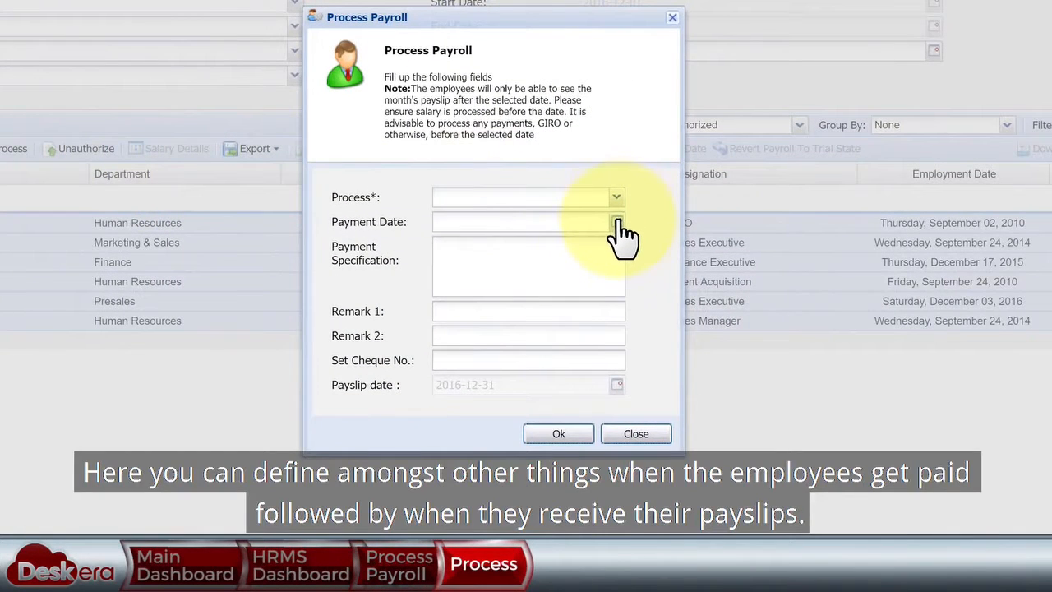
- Run the December payroll as Trial with payment date 2016-12-31 and confirm it
click(617, 223)
click(588, 352)
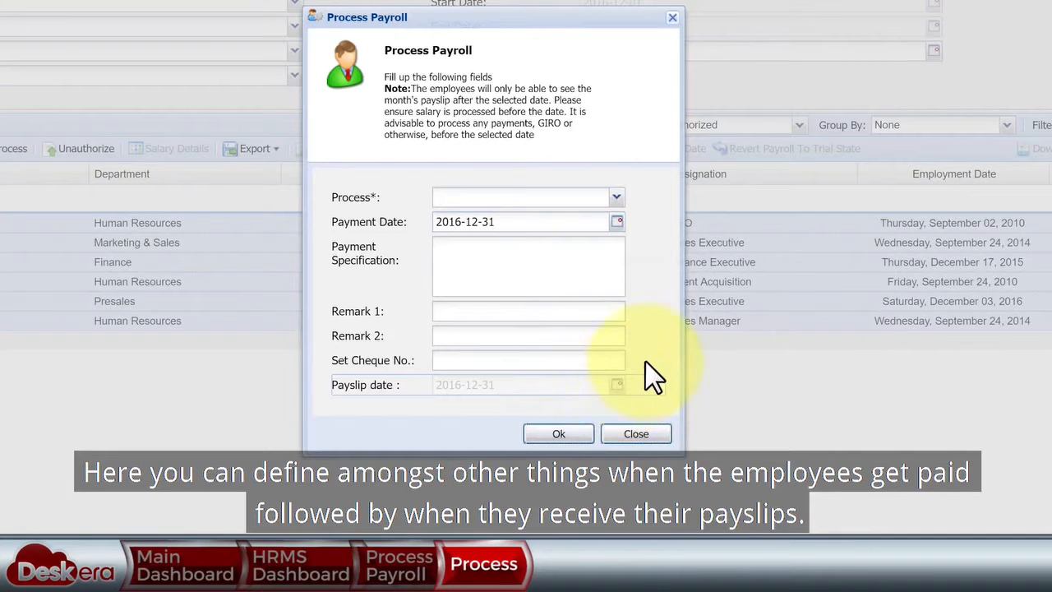
click(616, 197)
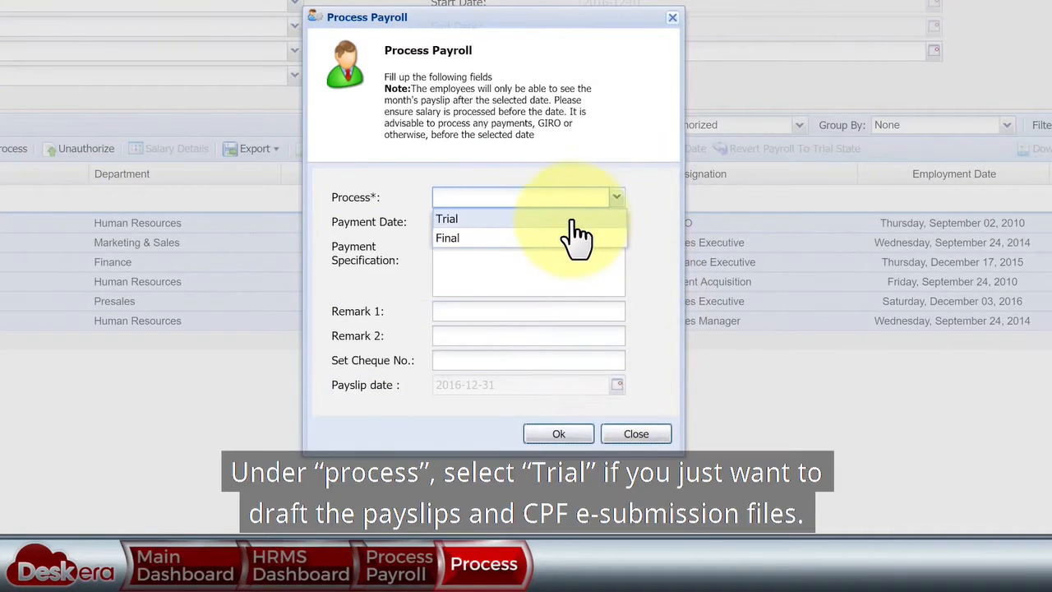
click(571, 215)
click(561, 433)
click(453, 258)
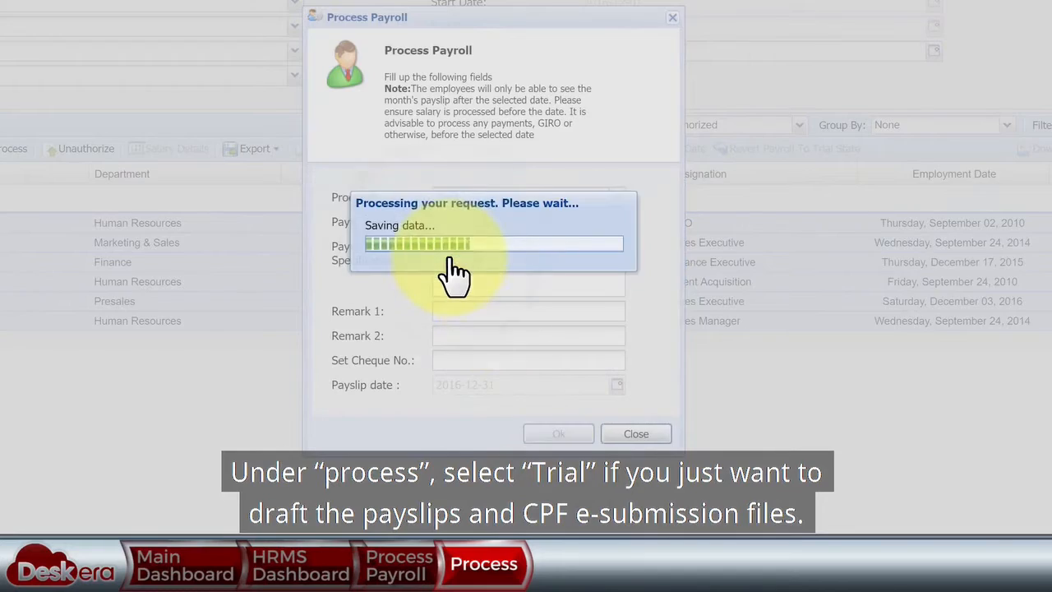
click(797, 125)
- Show Processed [Trial] records, then download and review employee 5's trial payslip PDF
click(763, 167)
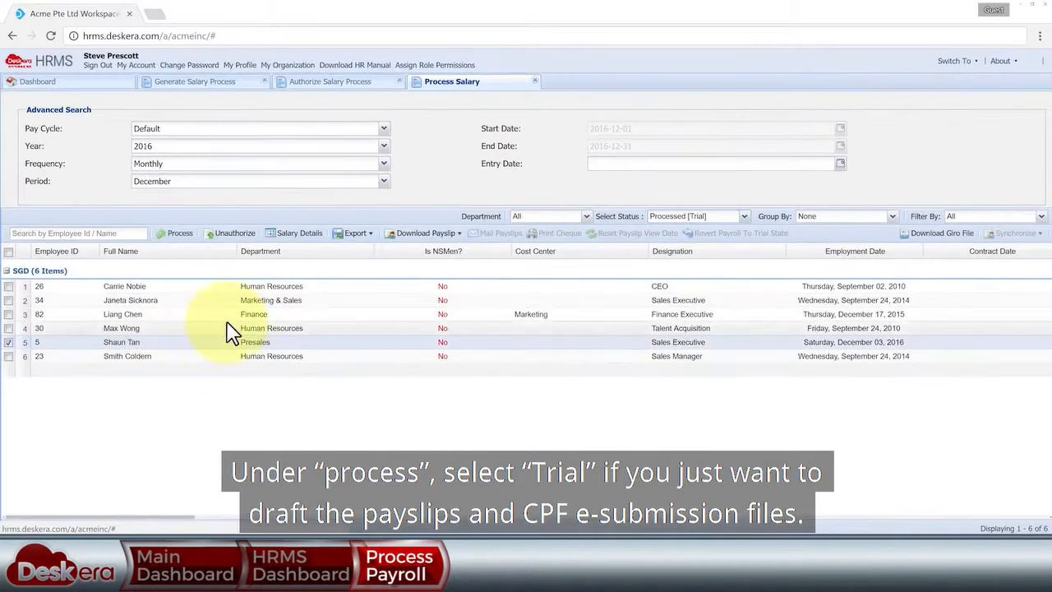
click(446, 233)
click(472, 251)
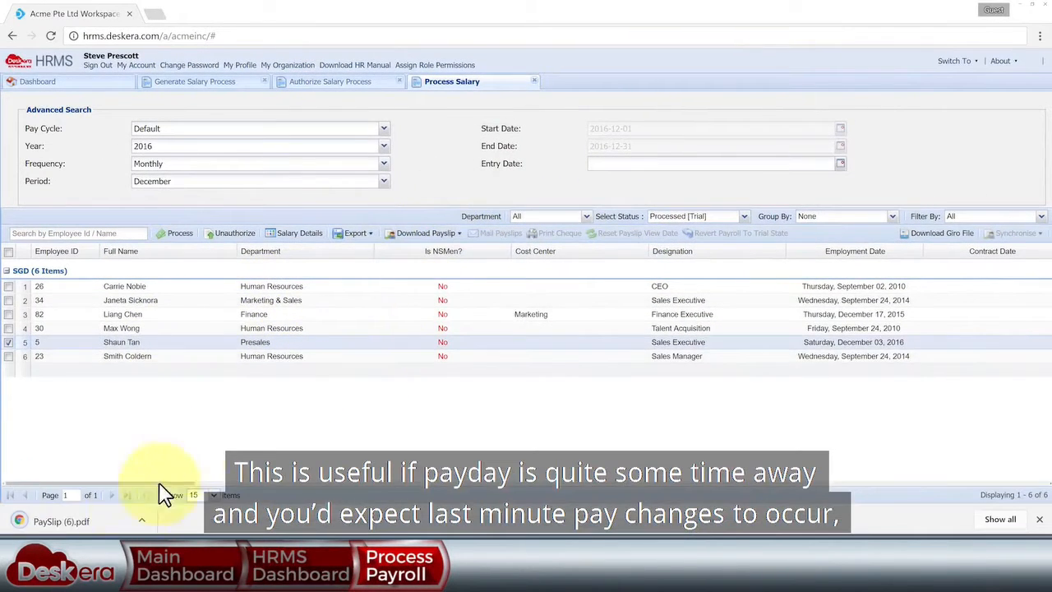
click(117, 521)
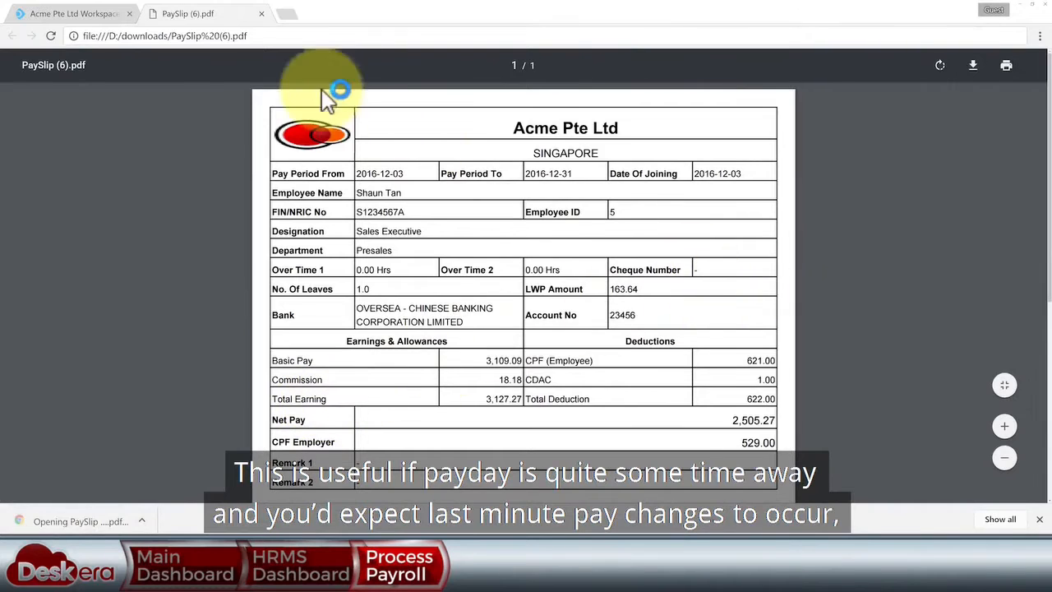
click(261, 14)
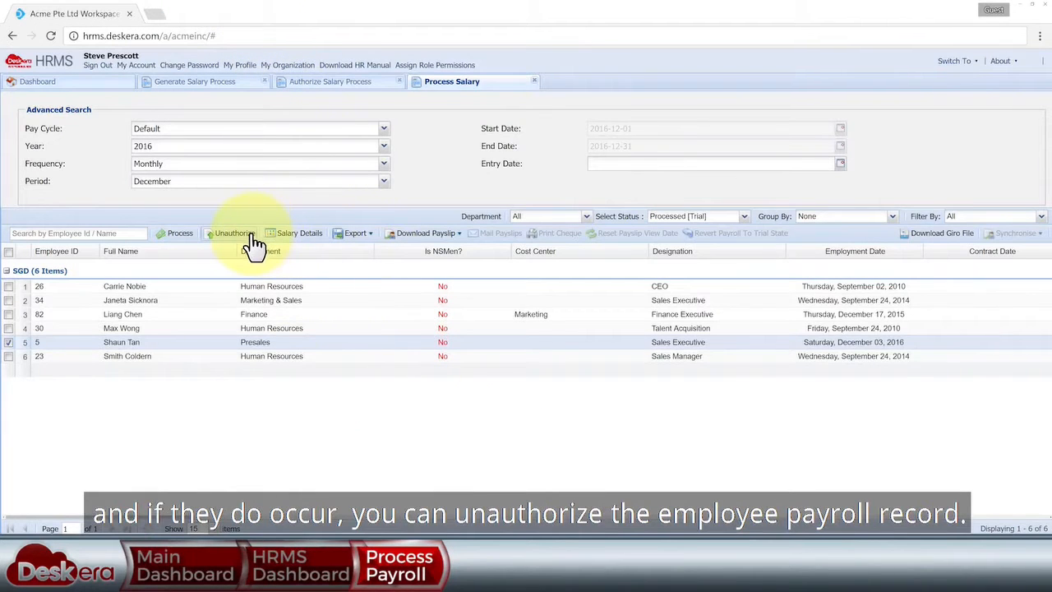
- Process all six employees as Final with payment and payslip dates 2016-12-31
click(8, 252)
click(175, 233)
click(612, 263)
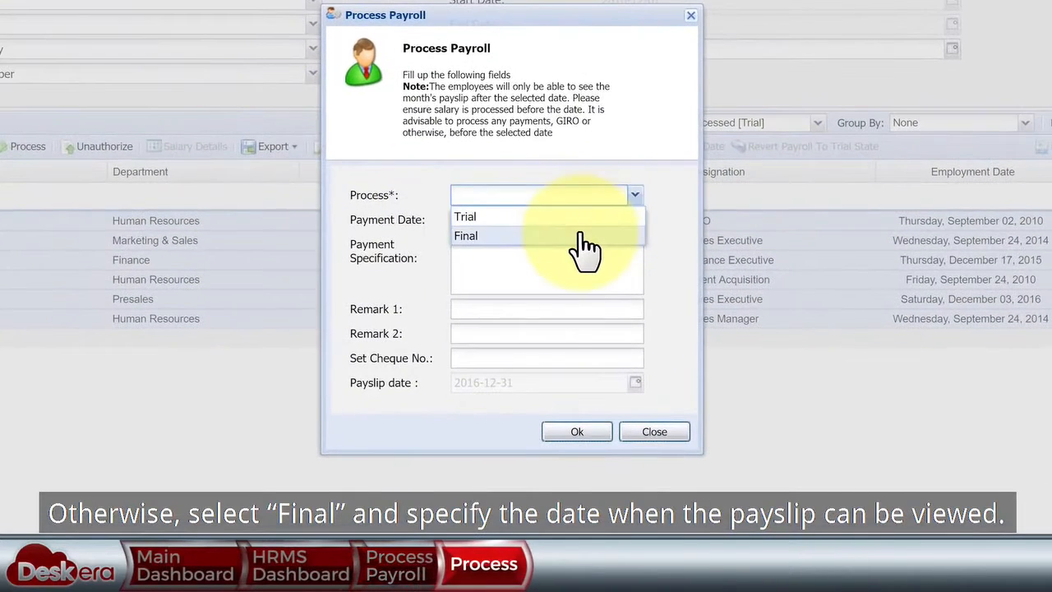
click(581, 236)
click(636, 220)
click(608, 349)
click(635, 382)
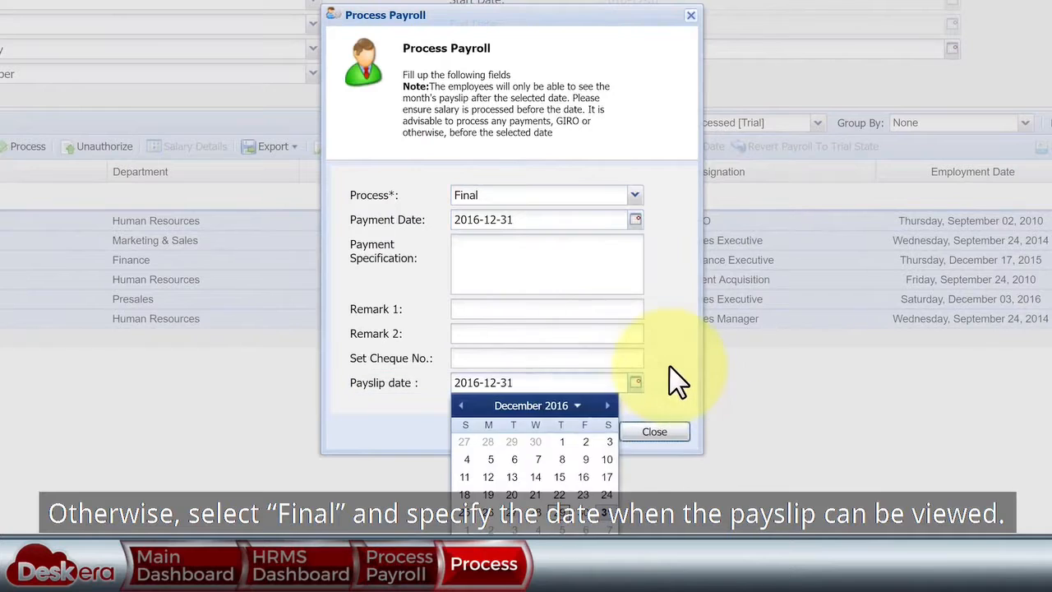
click(678, 380)
click(585, 431)
click(471, 256)
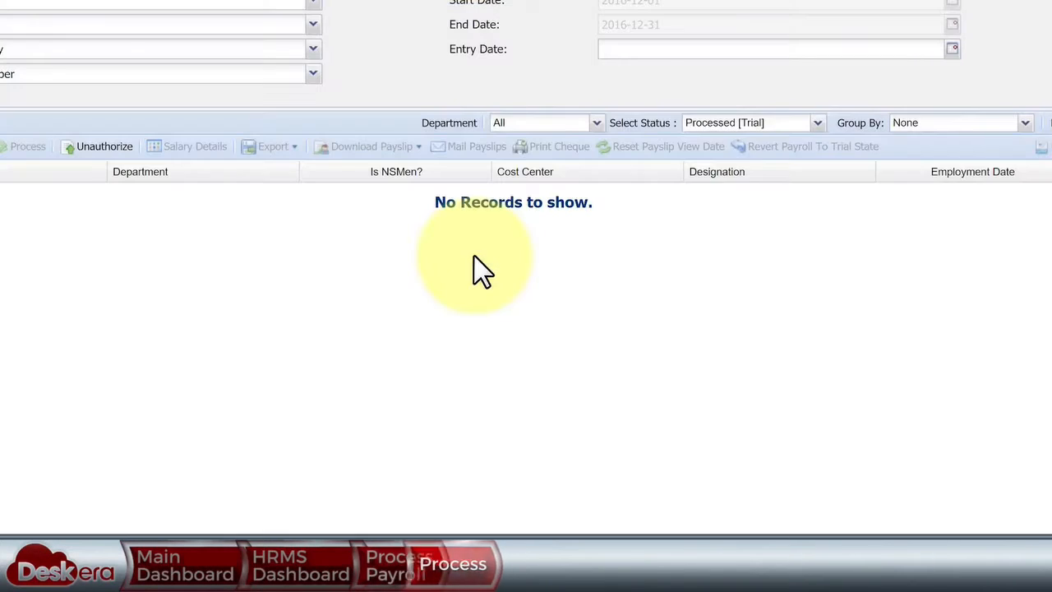
- Filter to Processed [Final] and mail employee 5's payslip
click(817, 123)
click(781, 182)
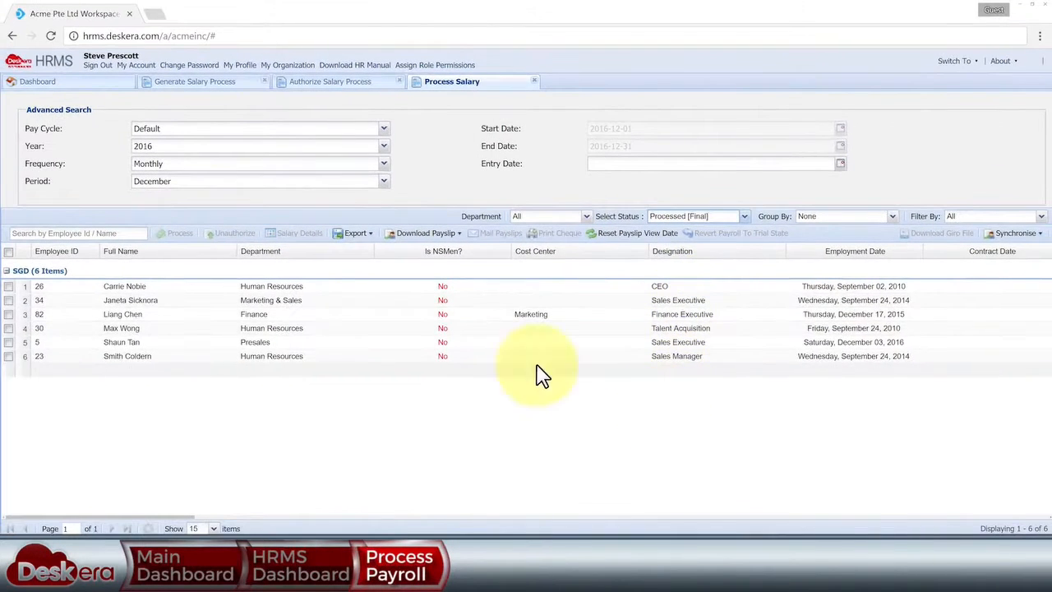
click(72, 343)
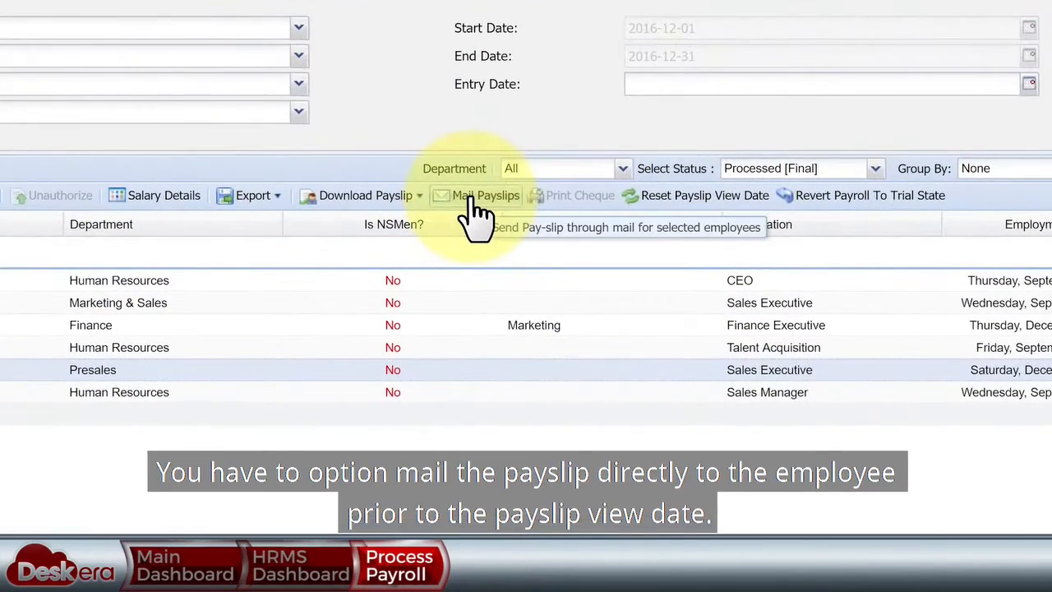
click(496, 234)
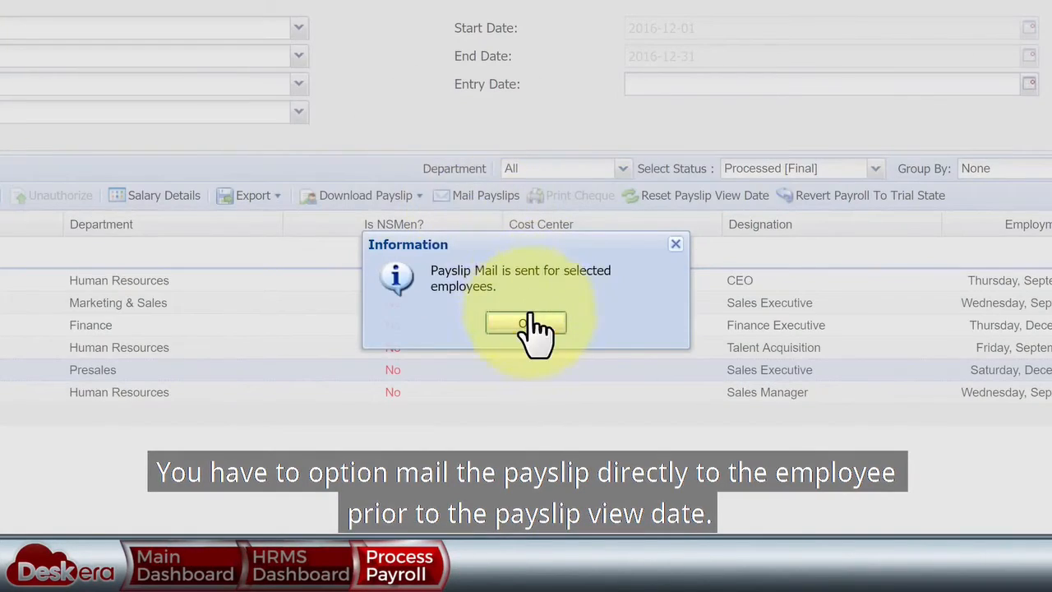
click(526, 323)
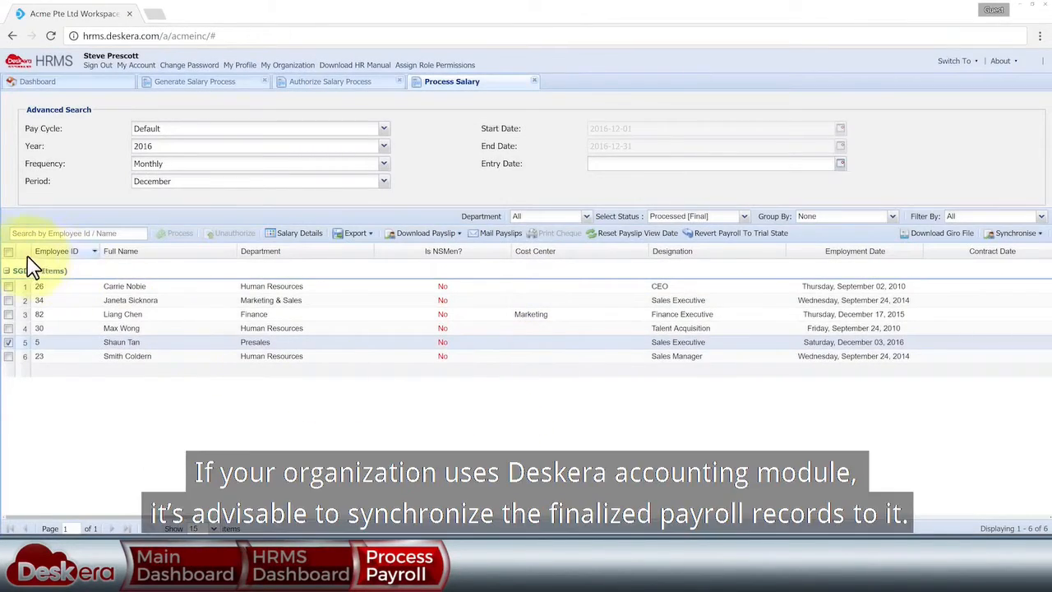
- Synchronise all six payroll records with accounting, then go back to the dashboard
click(8, 252)
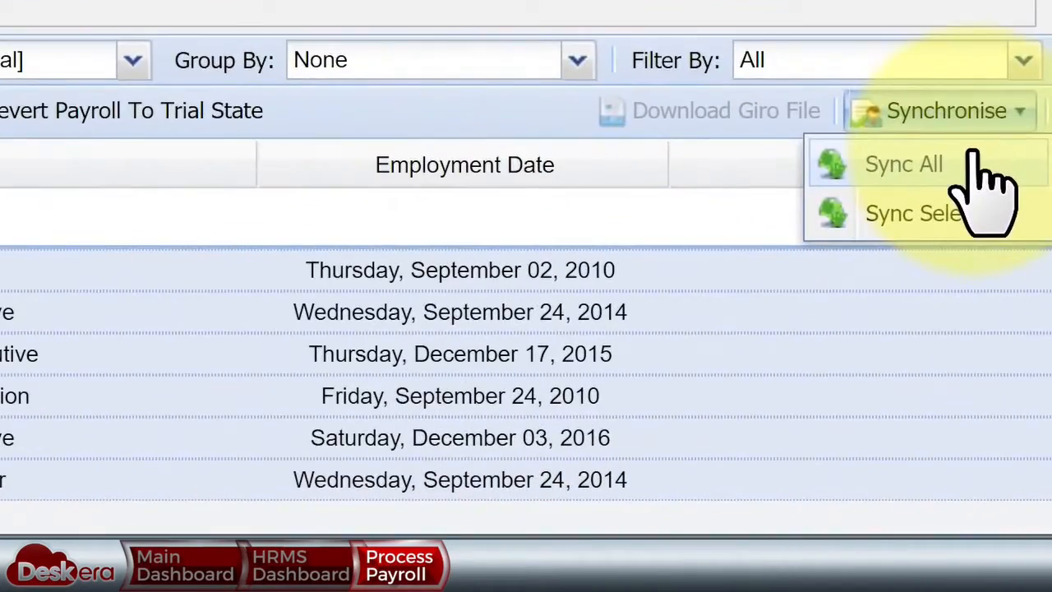
click(973, 157)
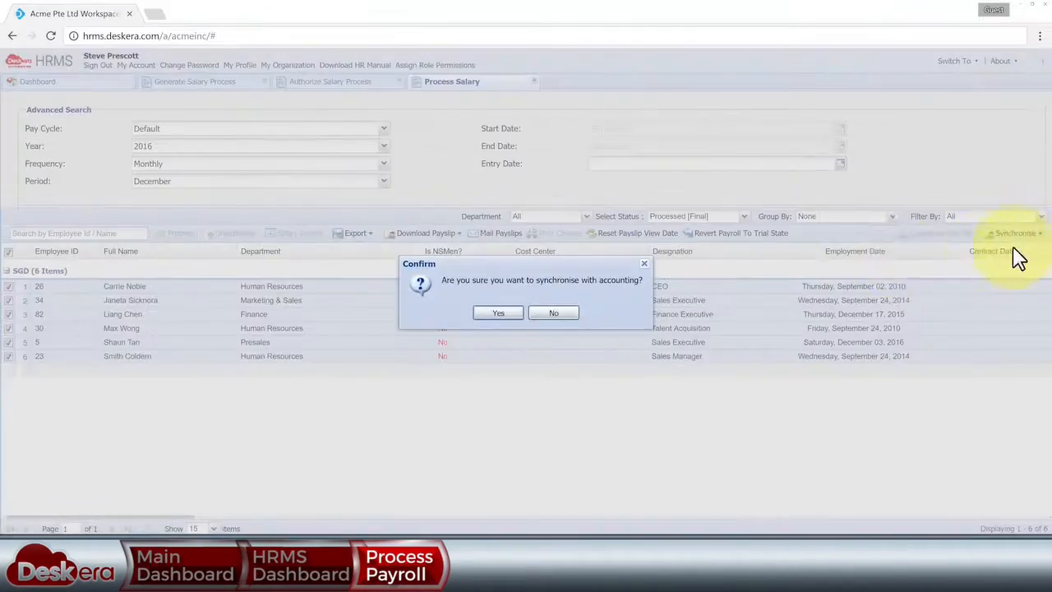
click(553, 313)
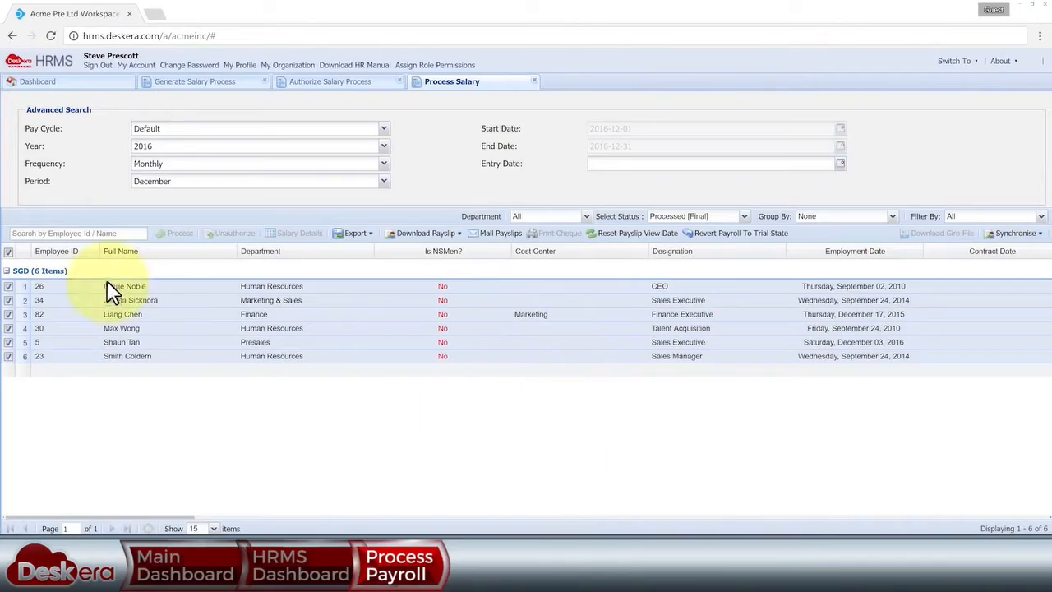
click(9, 253)
click(70, 86)
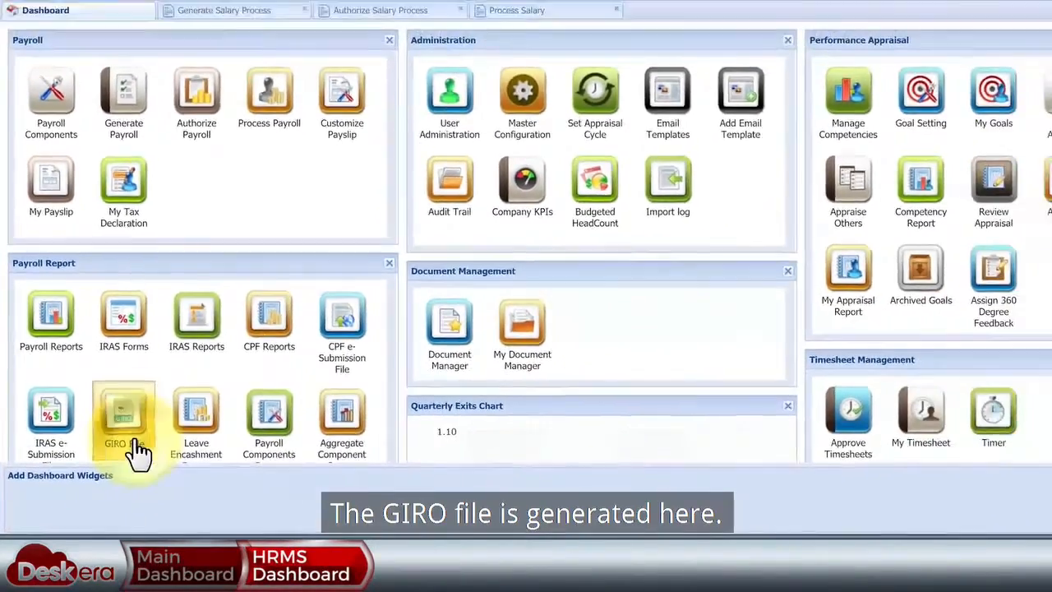
- Filter GIRO payments from 2016-12-01 to 2016-12-31 as Pending, paying from Oversea-Chinese bank account 123
click(112, 450)
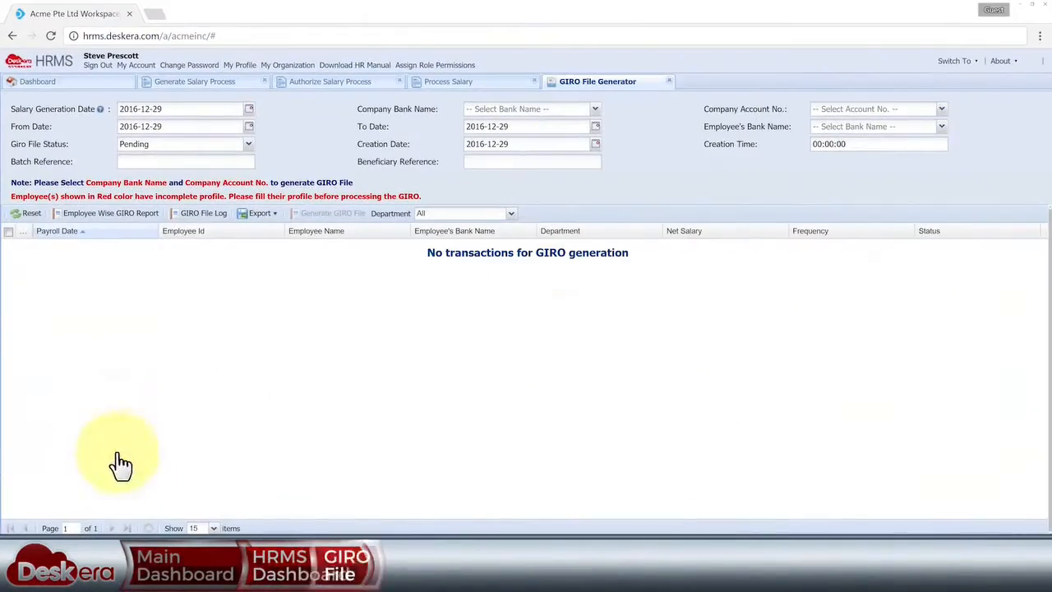
click(249, 126)
click(196, 168)
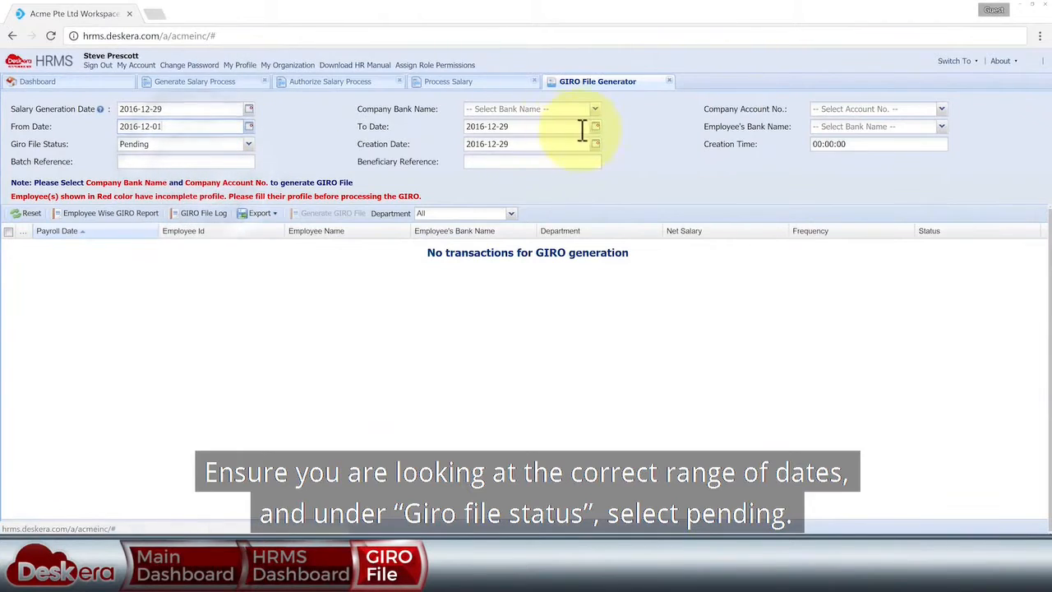
click(595, 127)
click(596, 223)
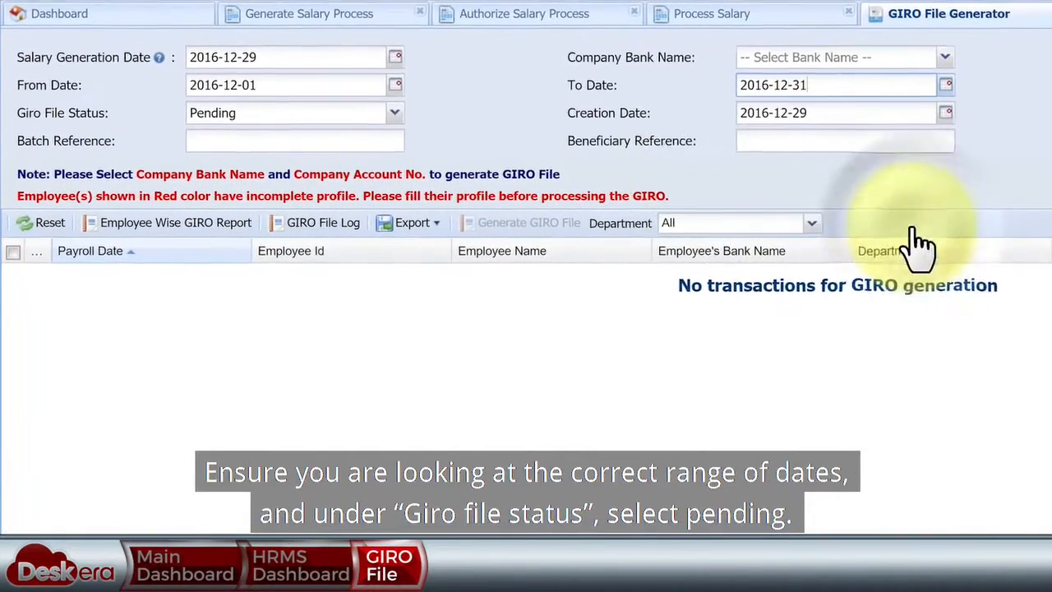
click(395, 114)
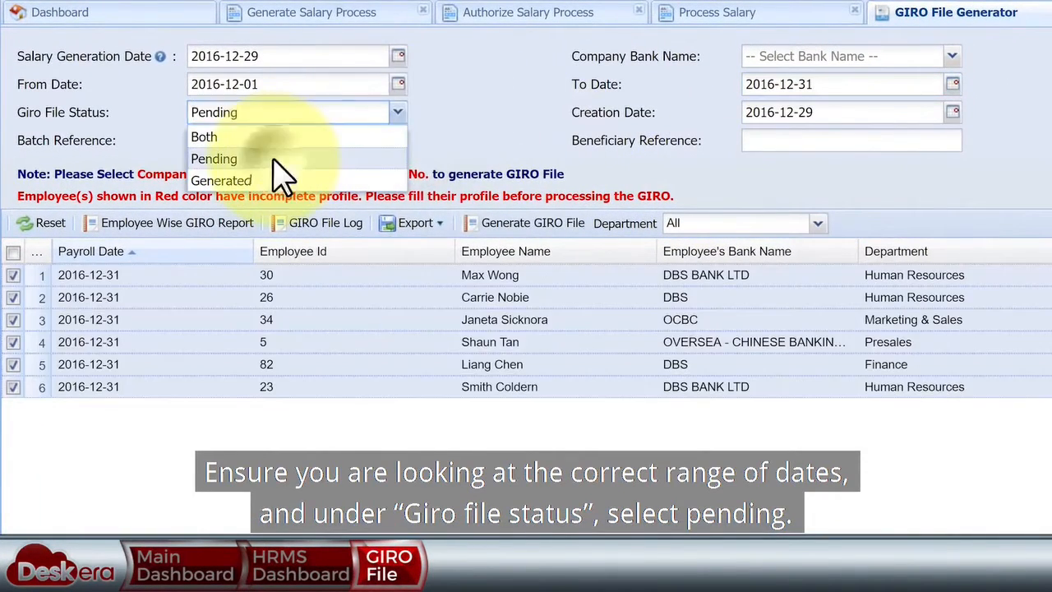
click(277, 157)
click(414, 98)
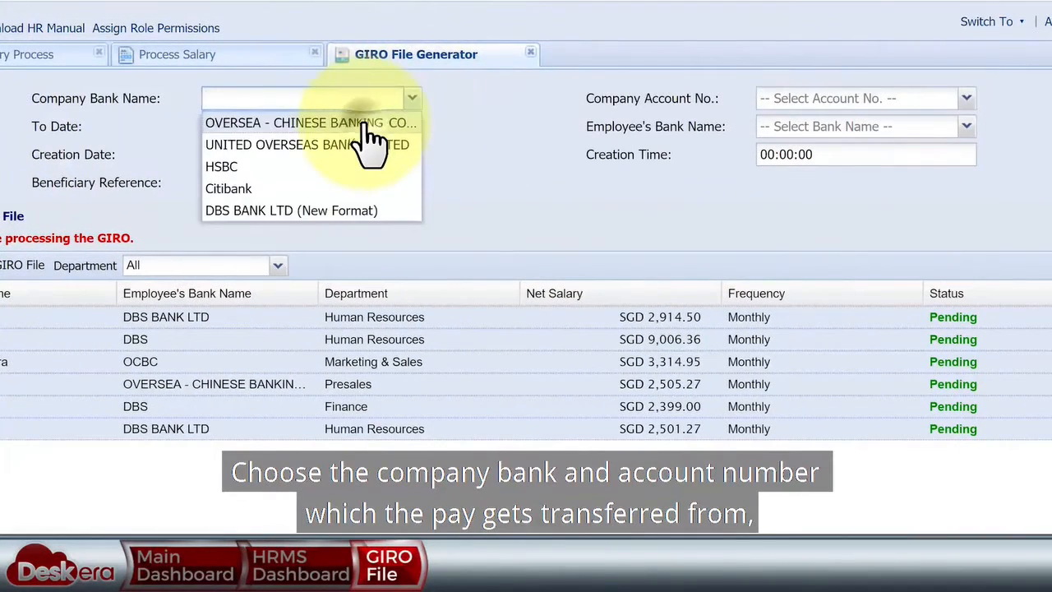
click(363, 123)
click(966, 97)
click(937, 146)
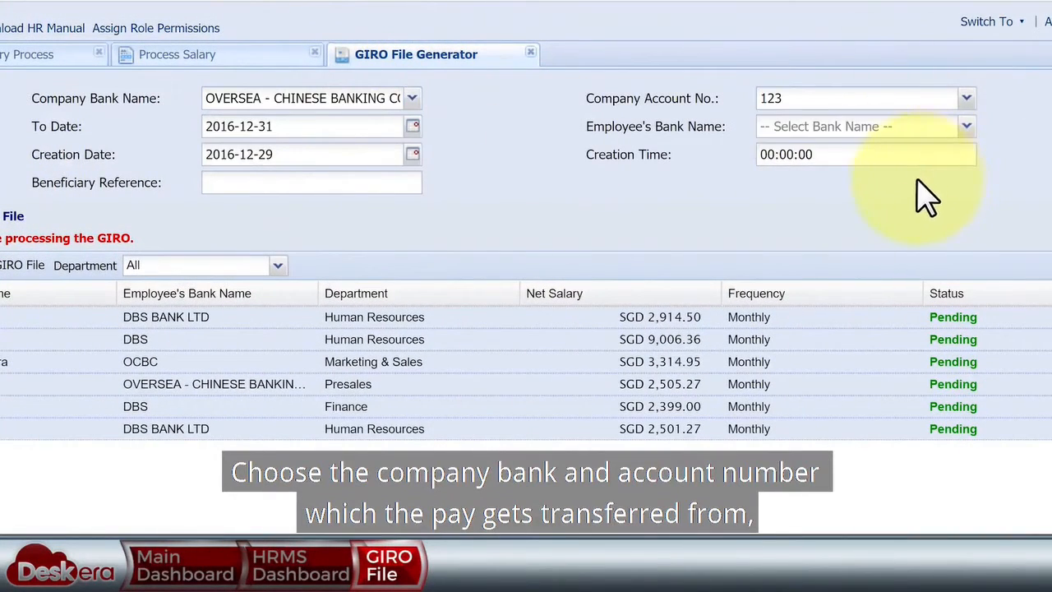
- Generate the GIRO file with salary date 2016-12-30 and review the downloaded file
click(363, 182)
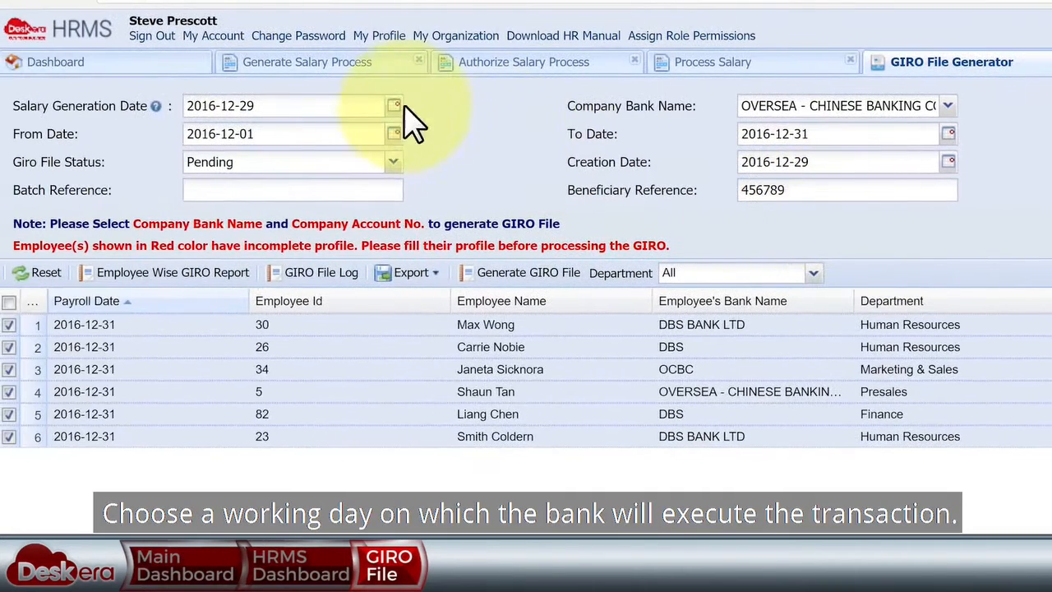
click(394, 106)
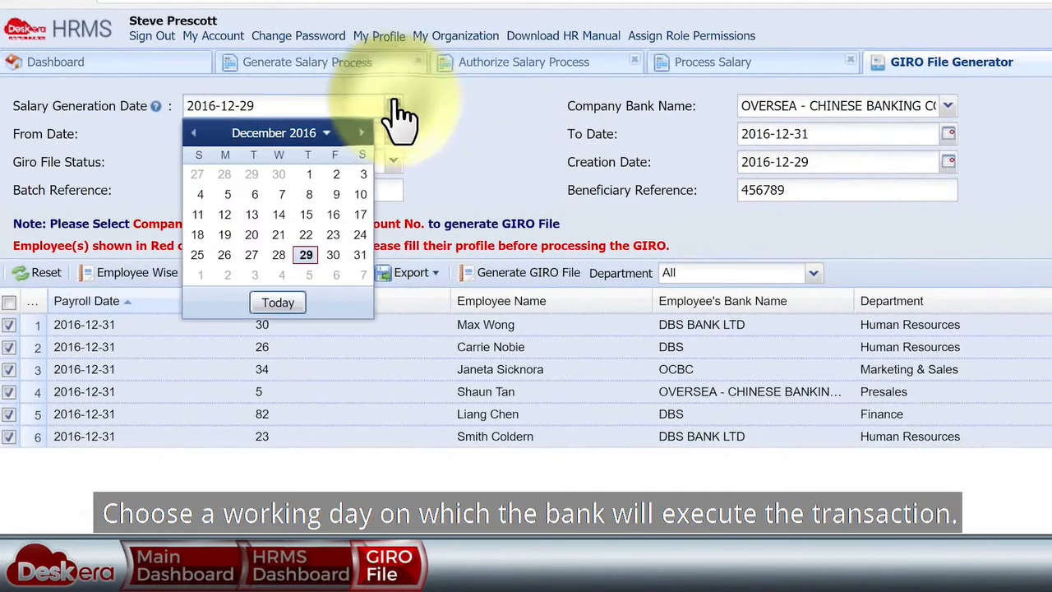
click(333, 254)
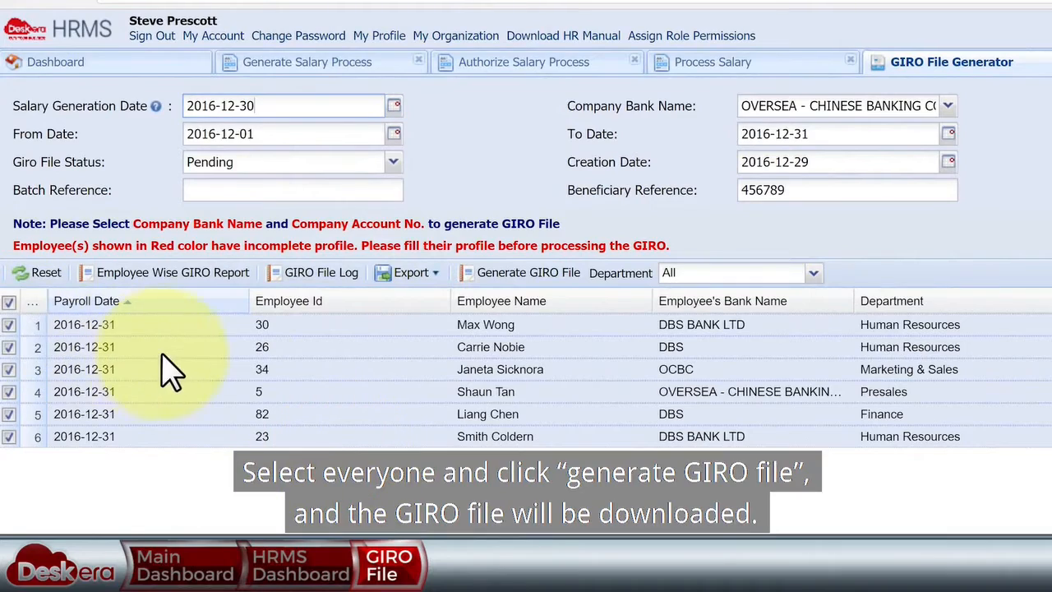
click(503, 277)
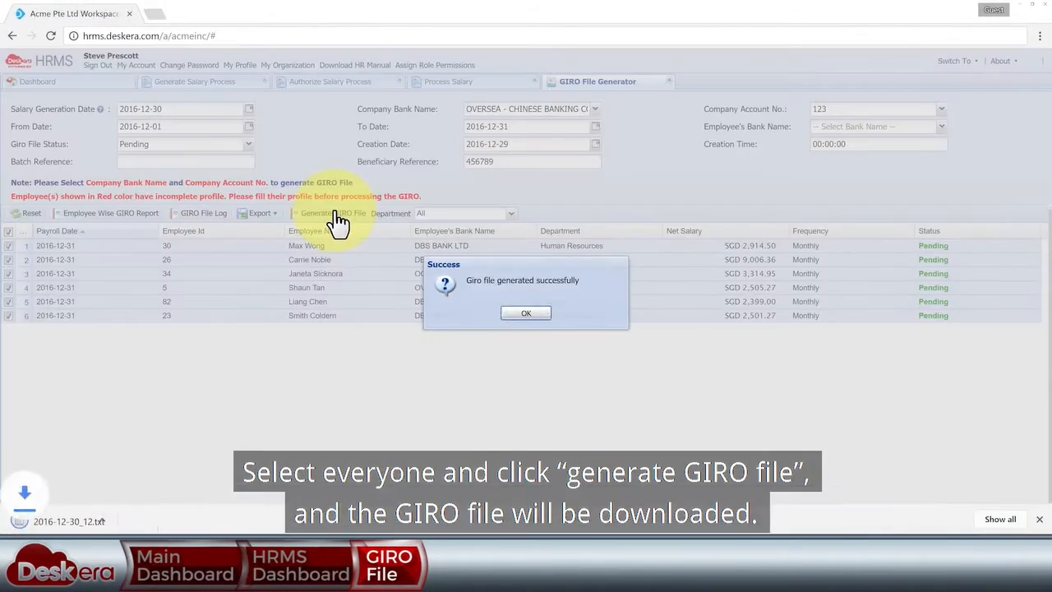
click(507, 315)
click(130, 517)
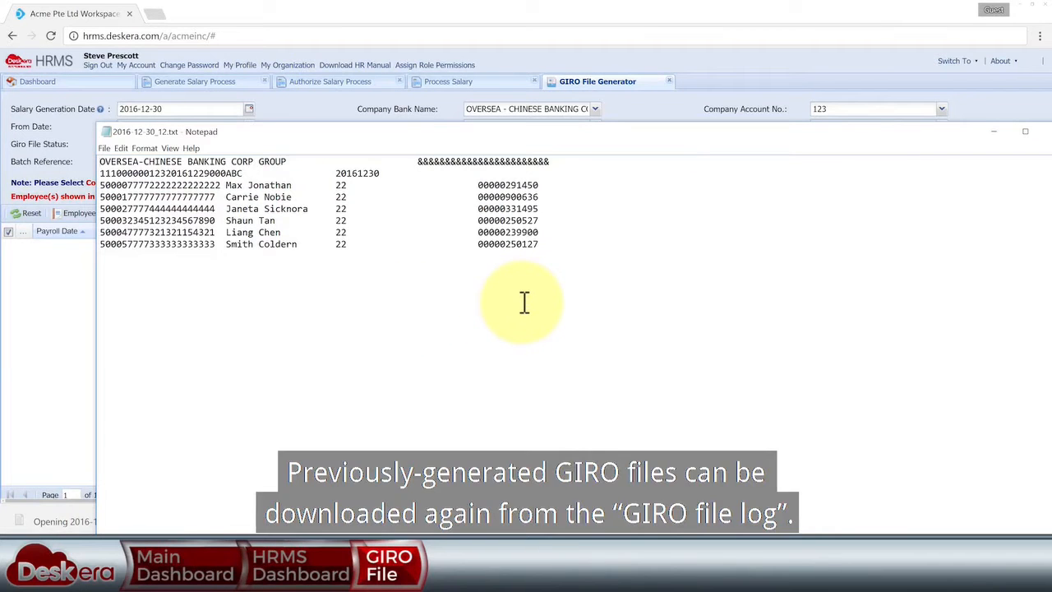
drag(945, 133, 886, 107)
click(1000, 108)
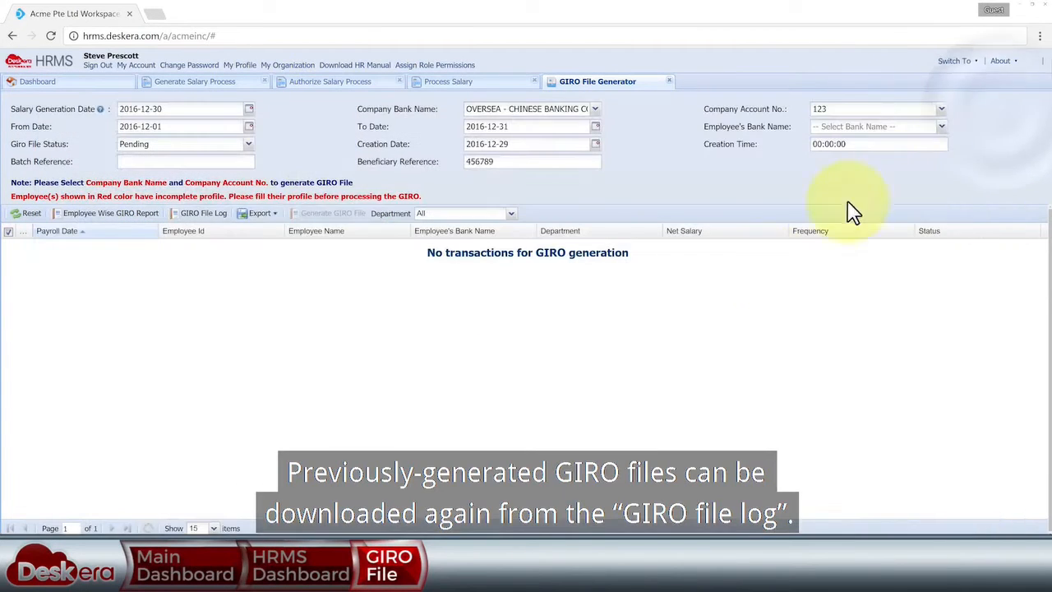
- Re-download GIRO file 2016-12-27_2 from the log for 2016-10-01 to 2016-12-31, then return to the dashboard
click(216, 221)
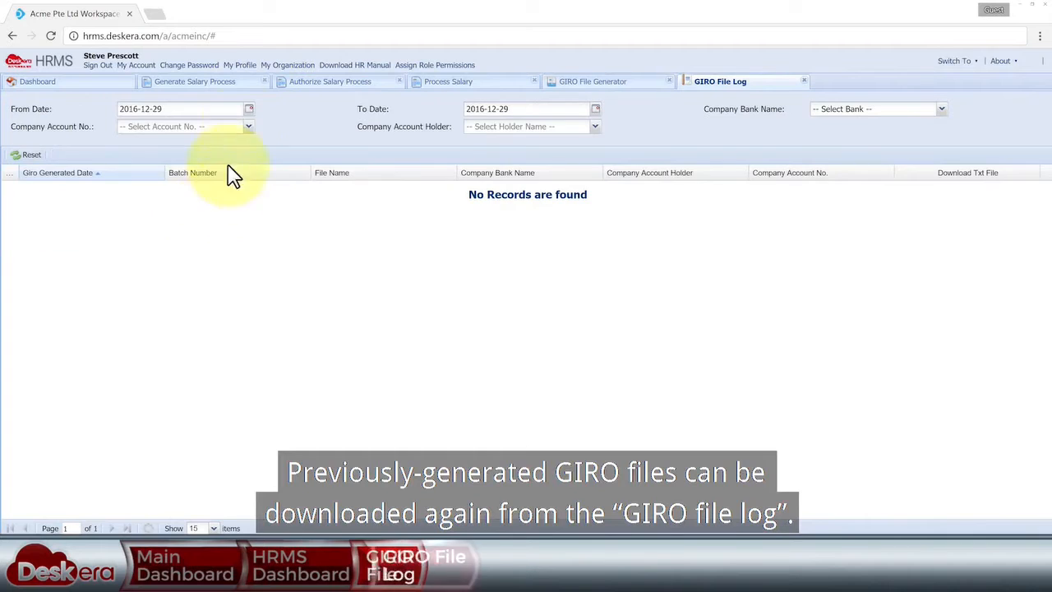
click(249, 110)
click(123, 125)
click(123, 126)
click(230, 151)
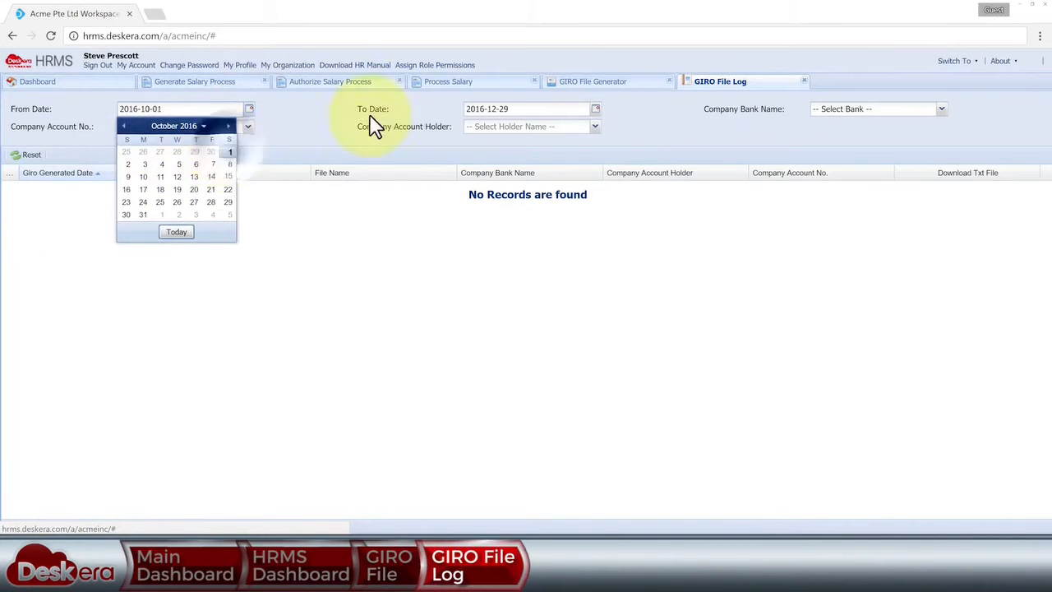
click(595, 109)
click(575, 201)
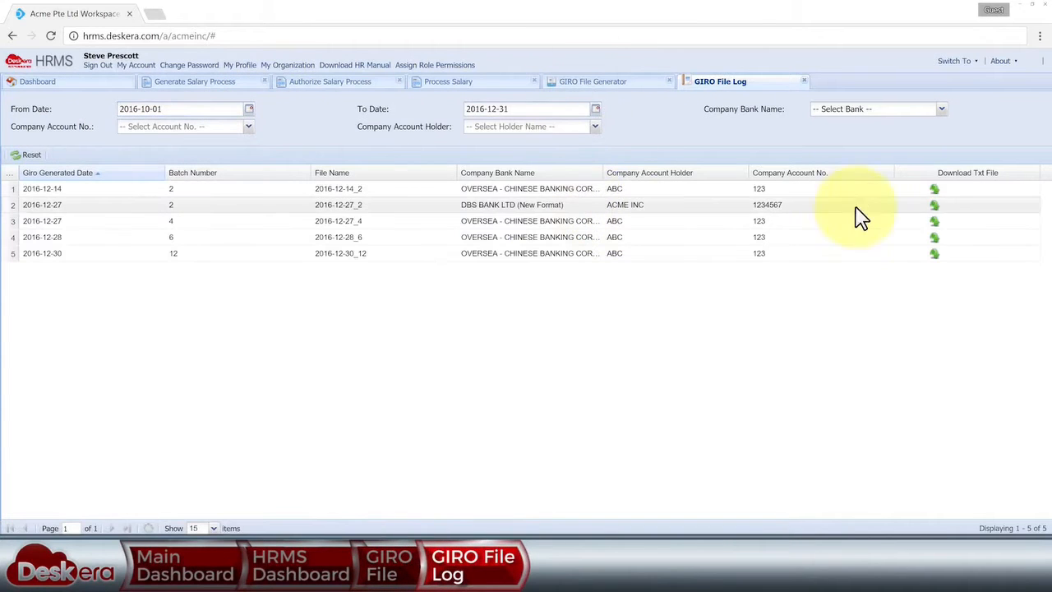
click(937, 207)
click(123, 504)
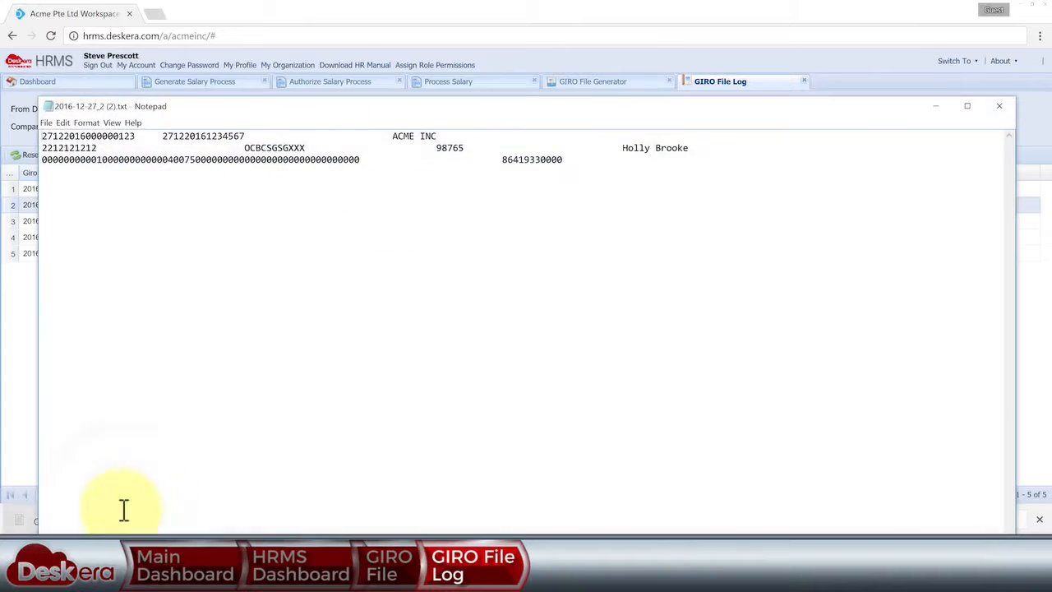
click(1004, 111)
click(102, 84)
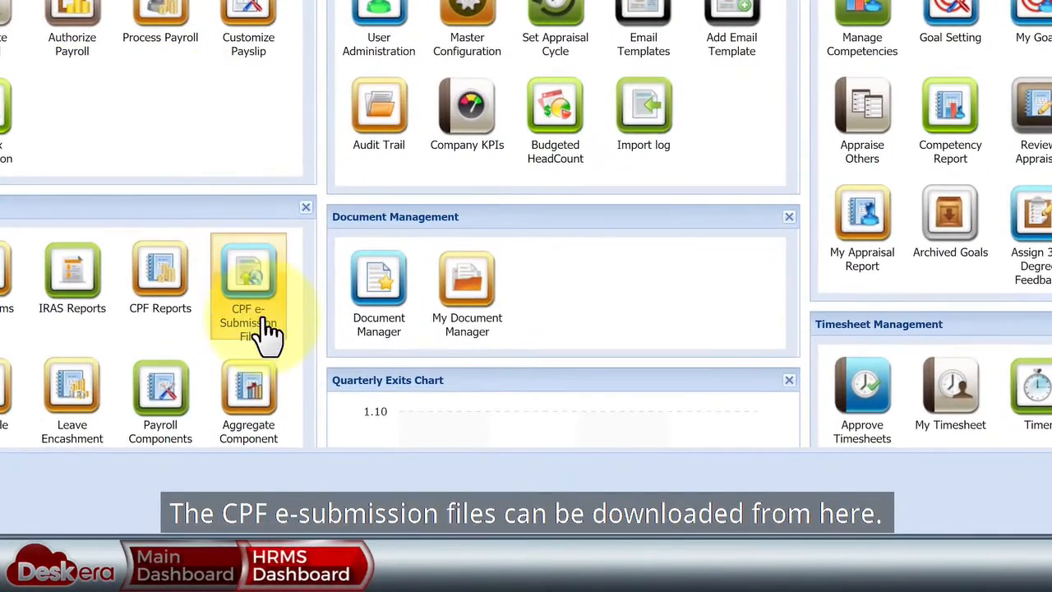
- Download the Final December 2016 CPF e-submission file and view it
click(267, 336)
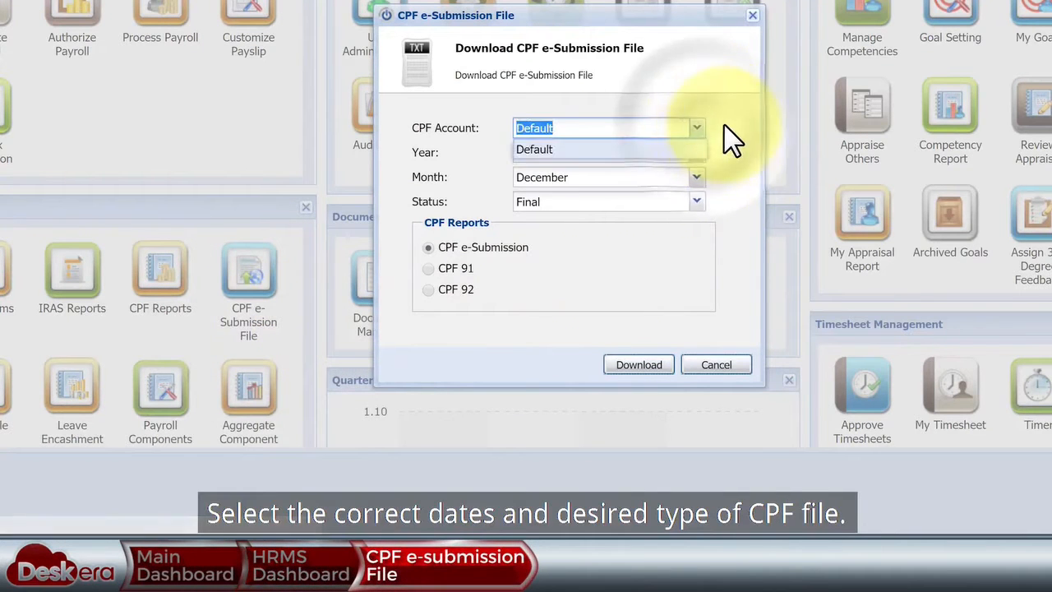
click(696, 202)
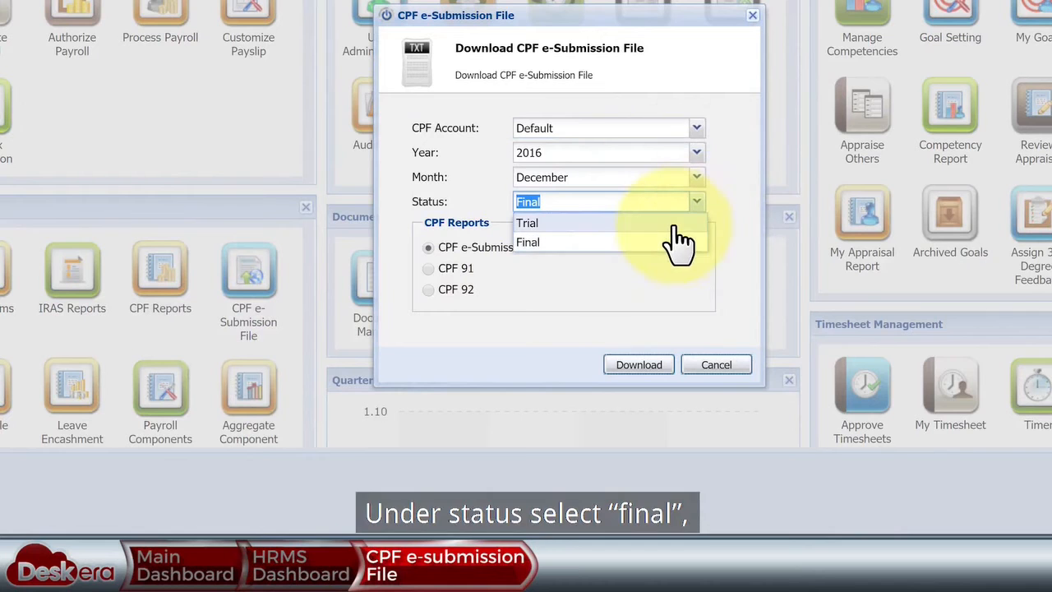
click(674, 242)
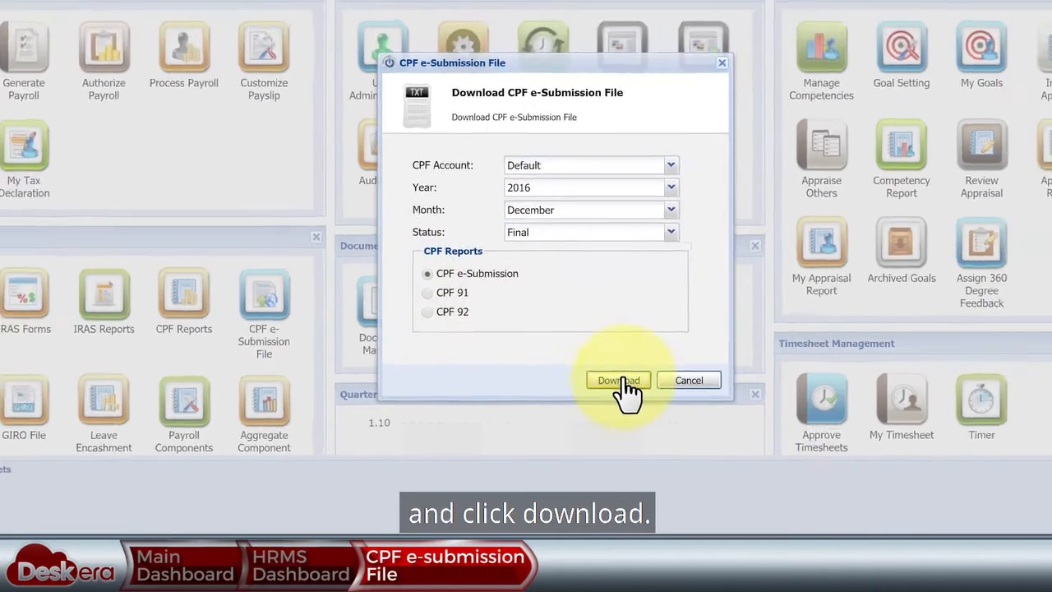
click(642, 367)
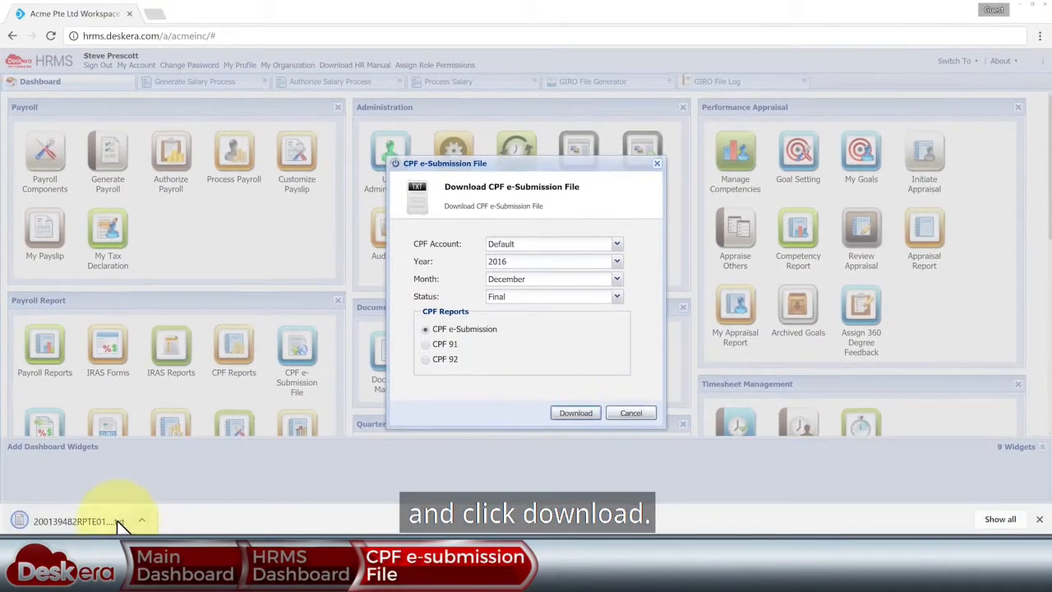
click(120, 521)
click(1002, 108)
click(631, 413)
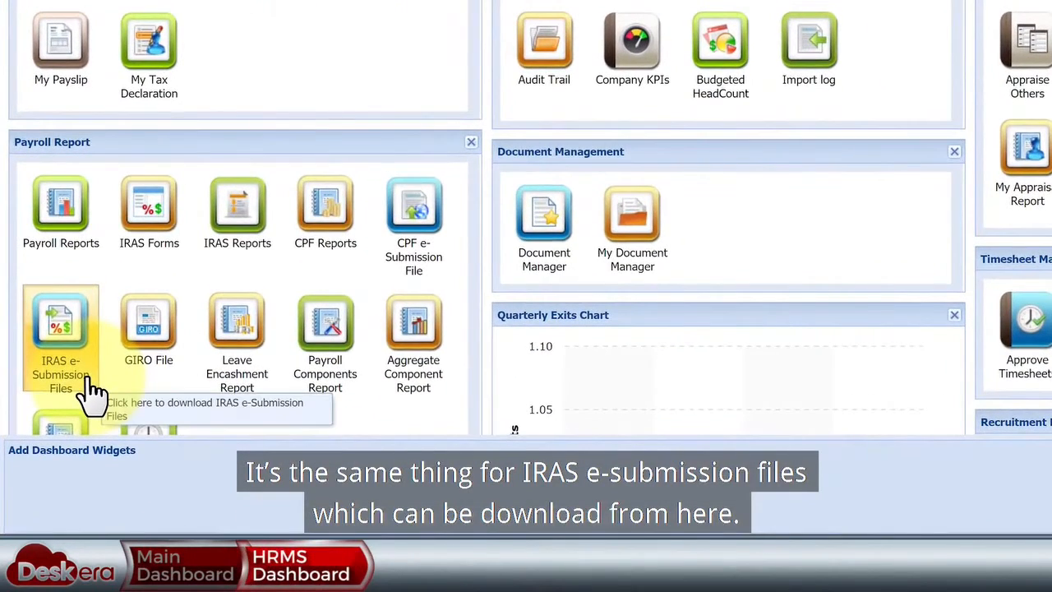
- Download the 2016 IRAS IR8S and IR8A e-submission files
click(93, 393)
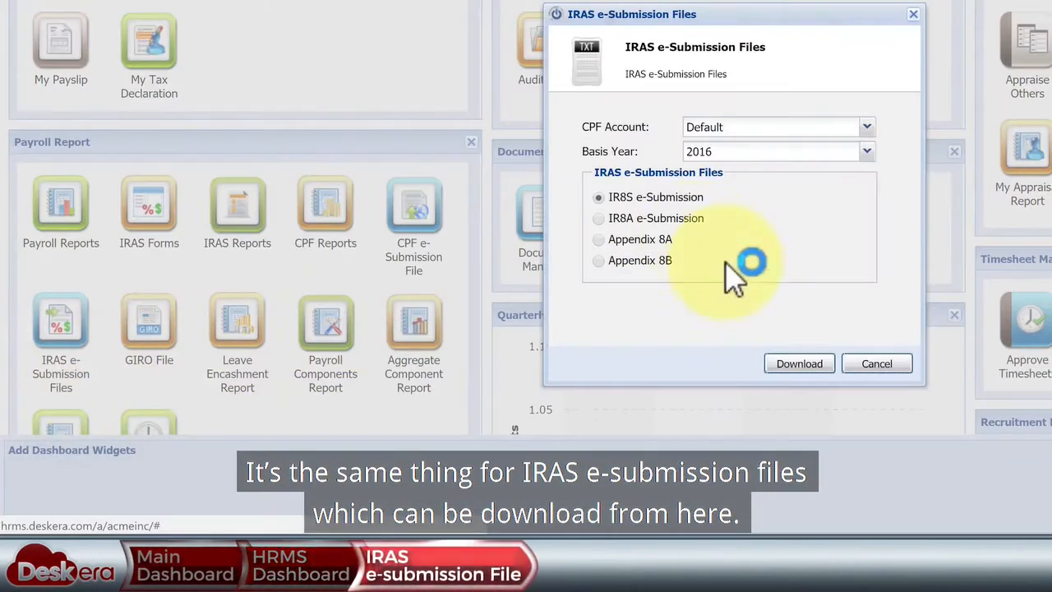
click(801, 365)
click(107, 512)
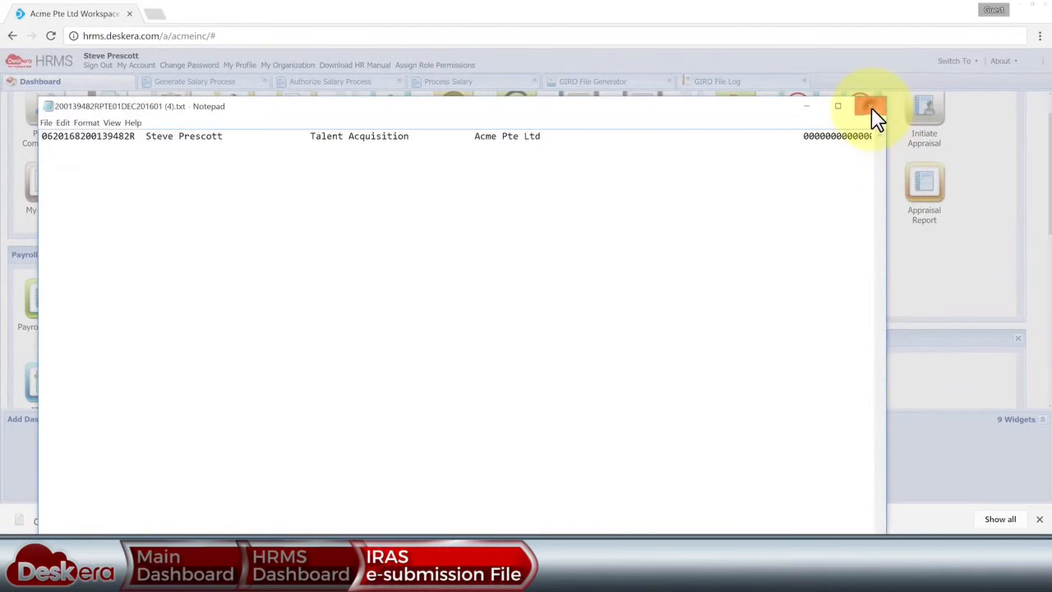
click(872, 110)
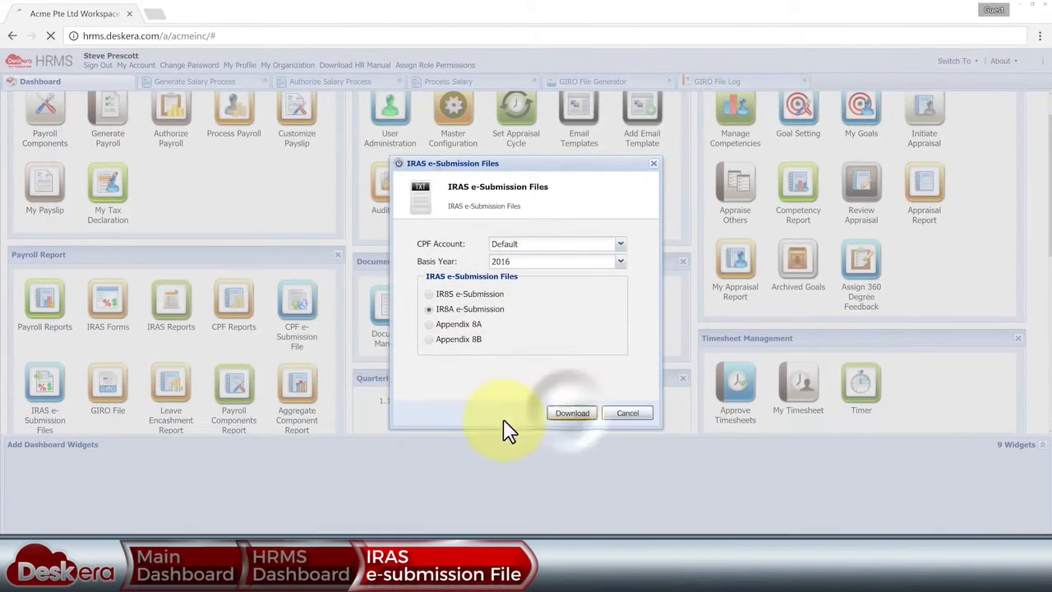
click(106, 519)
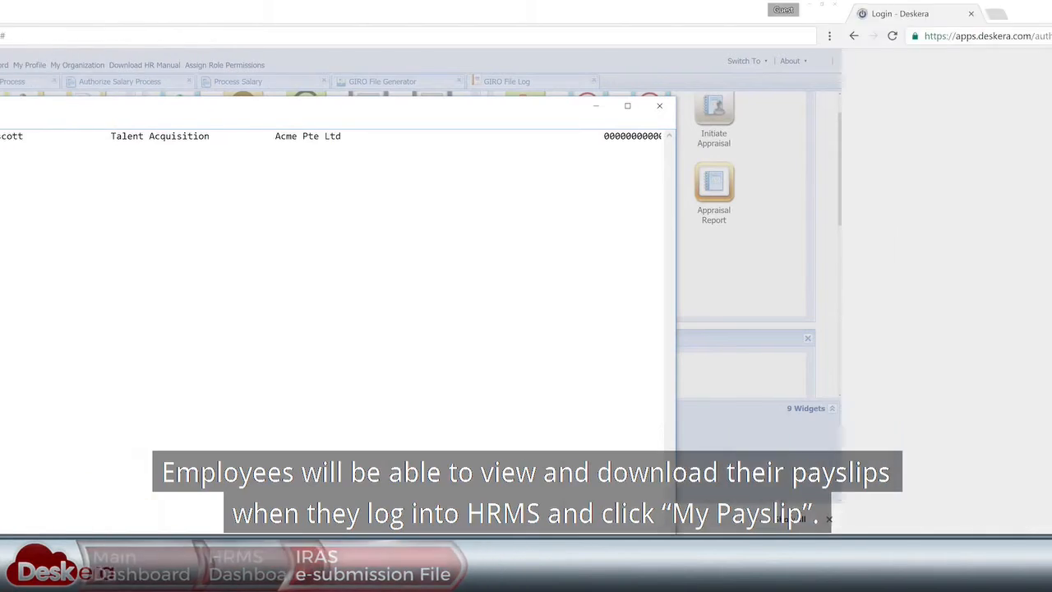
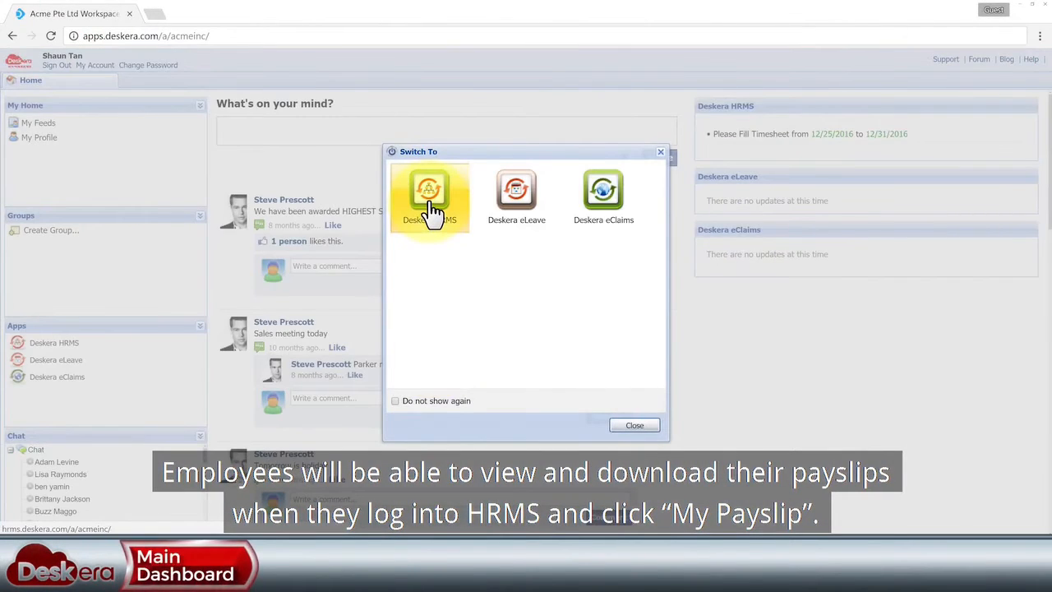
- In My Payslip, review December's salary details, then download the December payslip PDF
click(428, 202)
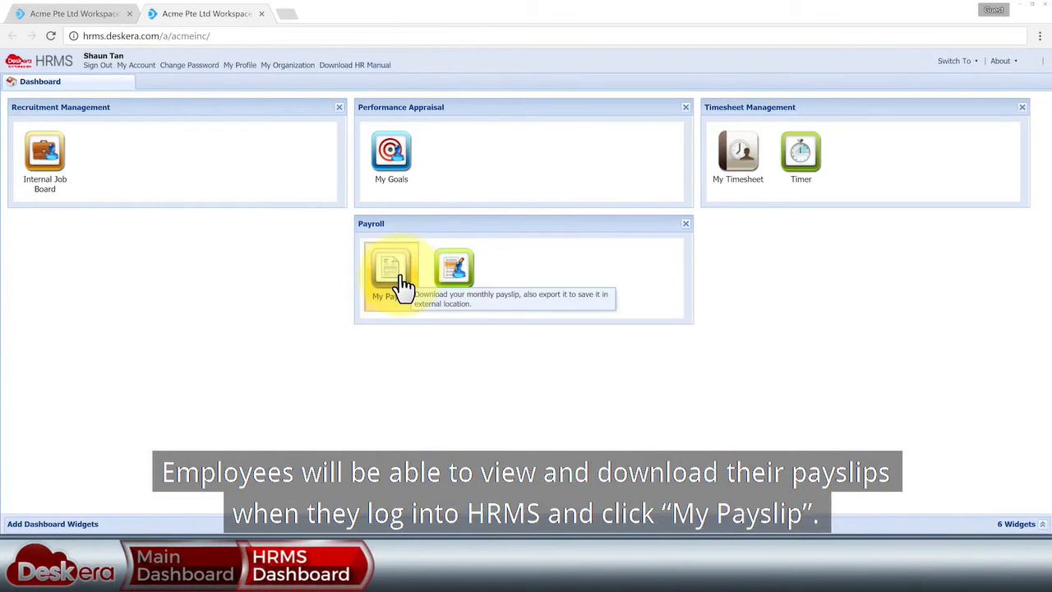
click(404, 285)
click(119, 133)
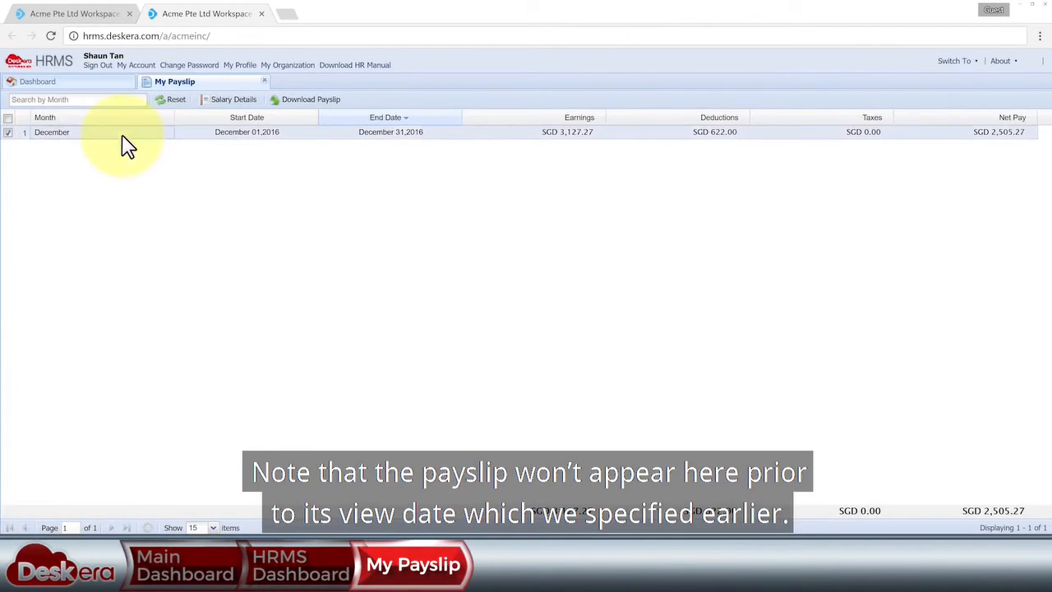
click(234, 99)
click(399, 81)
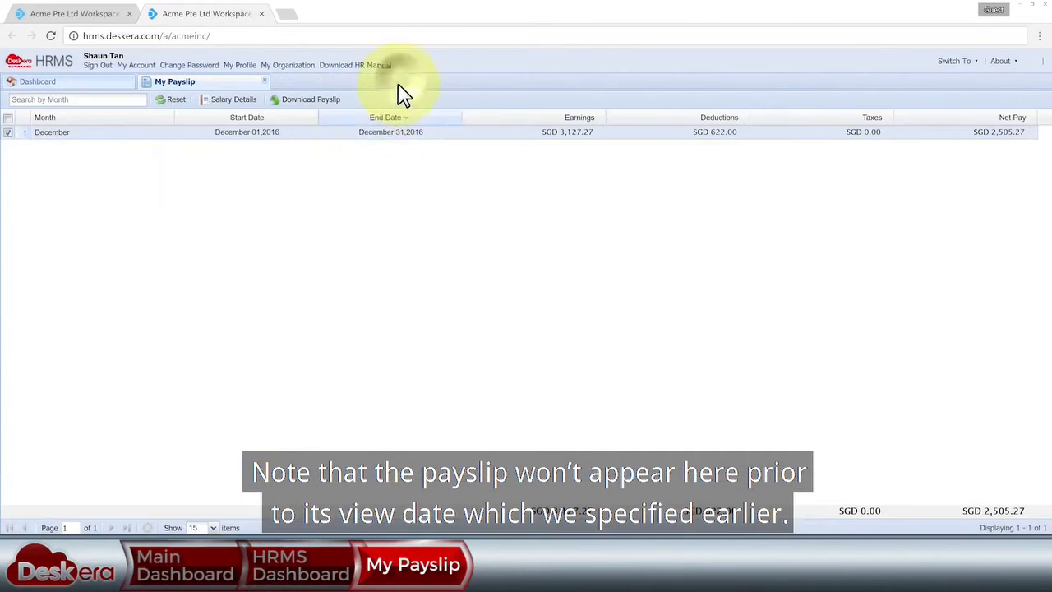
click(315, 107)
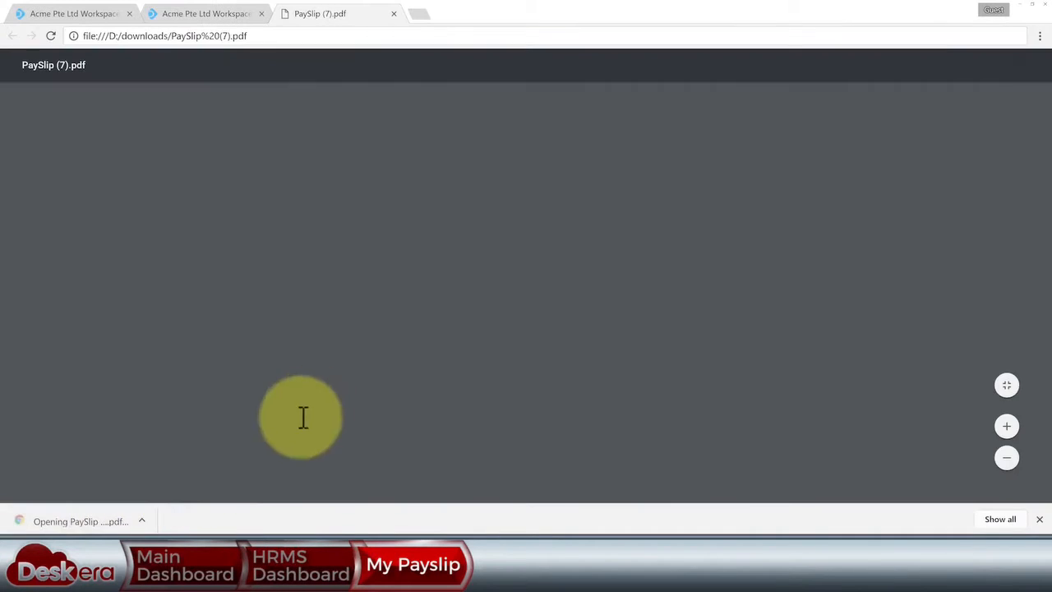
scroll(468, 354, down, 3)
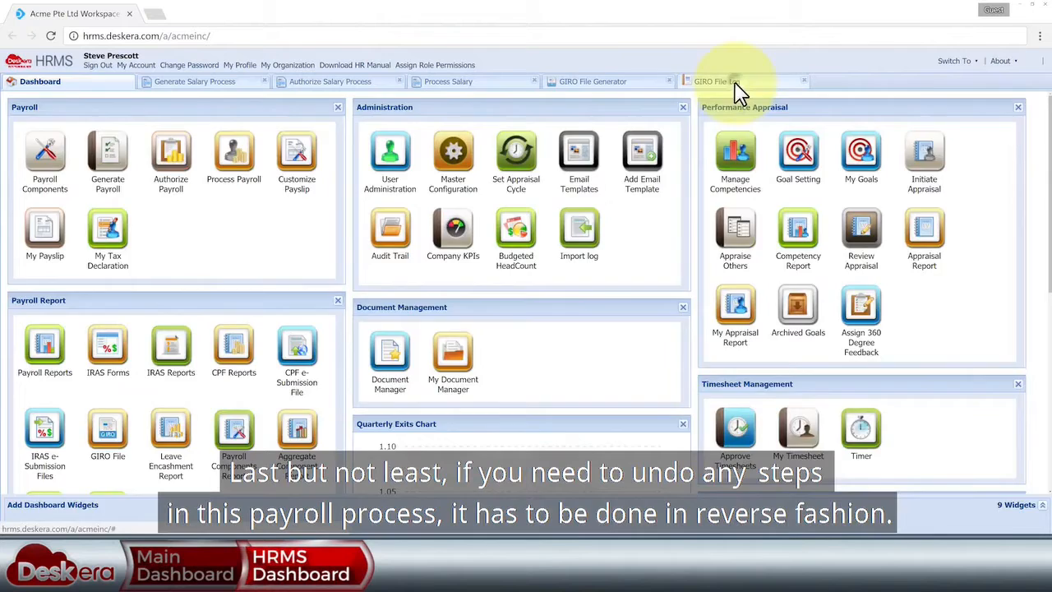
- Review the GIRO File Log, GIRO File Generator, Process Salary and Generate Salary tabs, ending on the dashboard
click(735, 85)
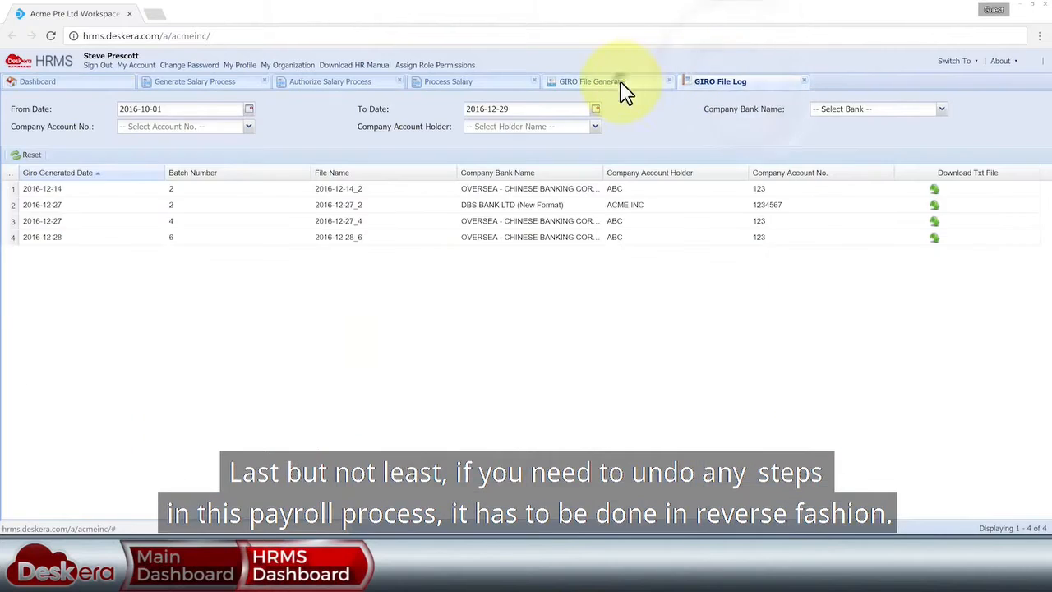
click(619, 85)
click(477, 85)
click(234, 85)
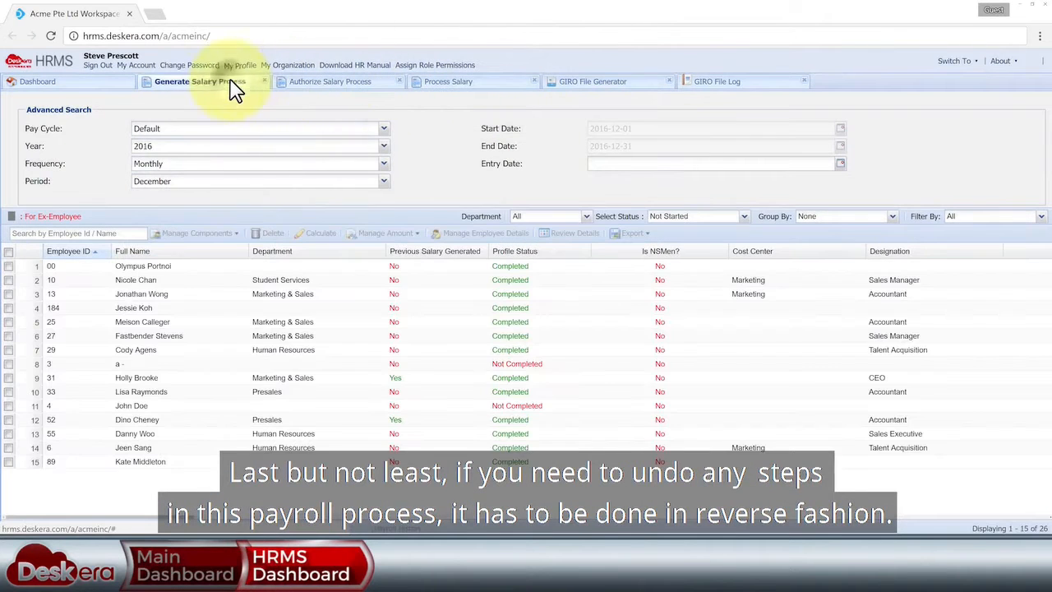
click(107, 84)
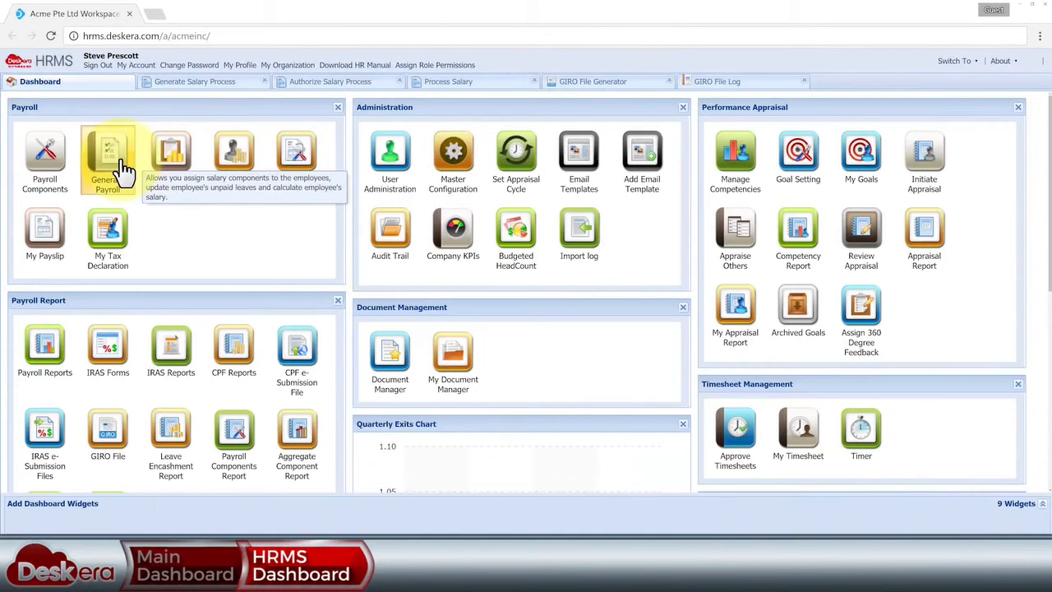
- Reopen the GIRO file log and generator, then close both tabs
click(738, 87)
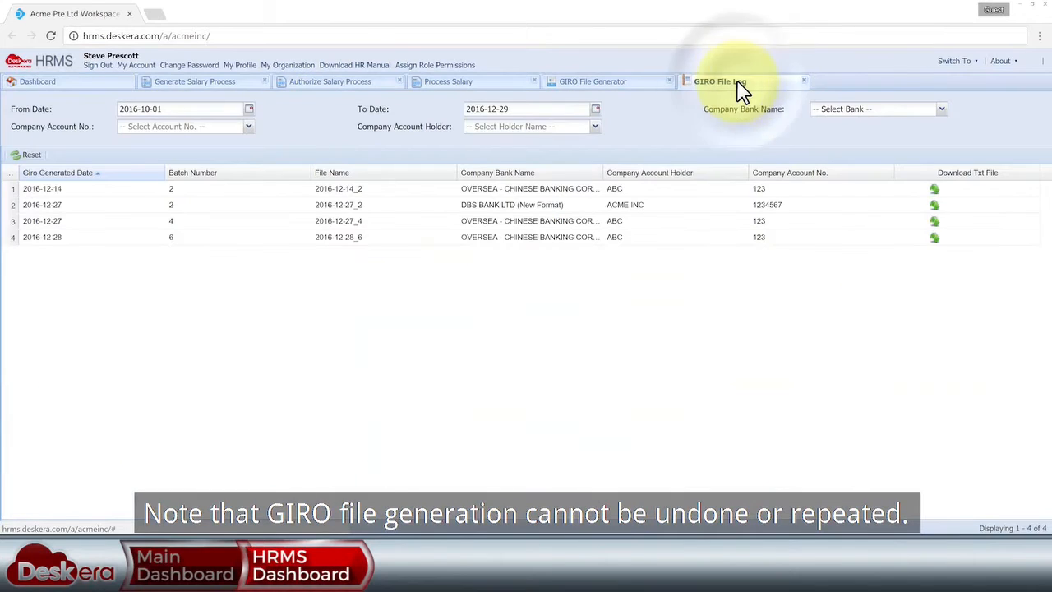
click(615, 87)
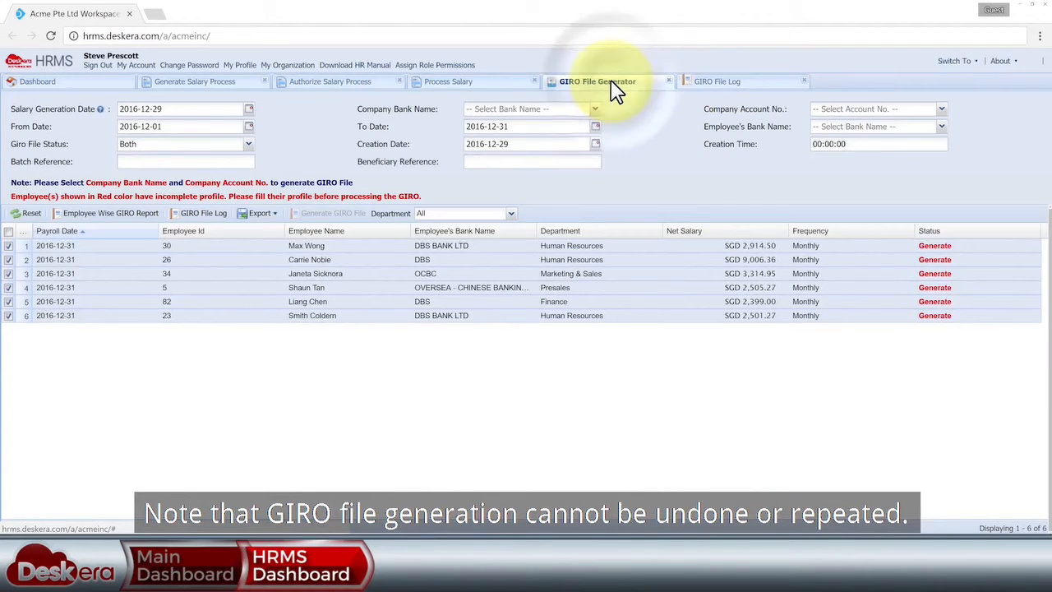
click(668, 81)
click(666, 81)
- In Process Payroll, revert the Presales employee's Processed [Final] December payroll to trial state
click(247, 177)
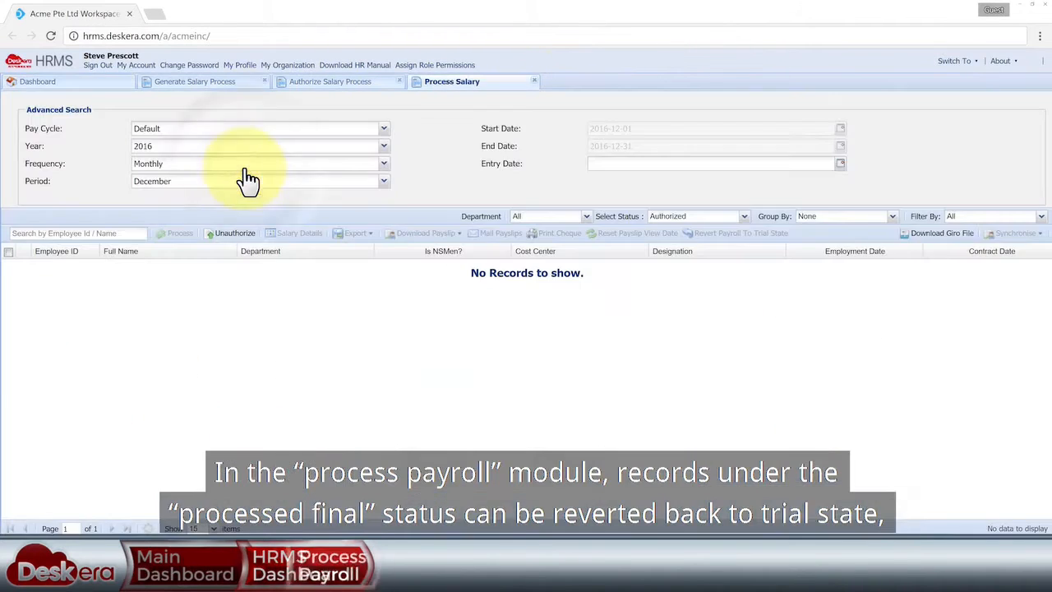
click(741, 217)
click(713, 258)
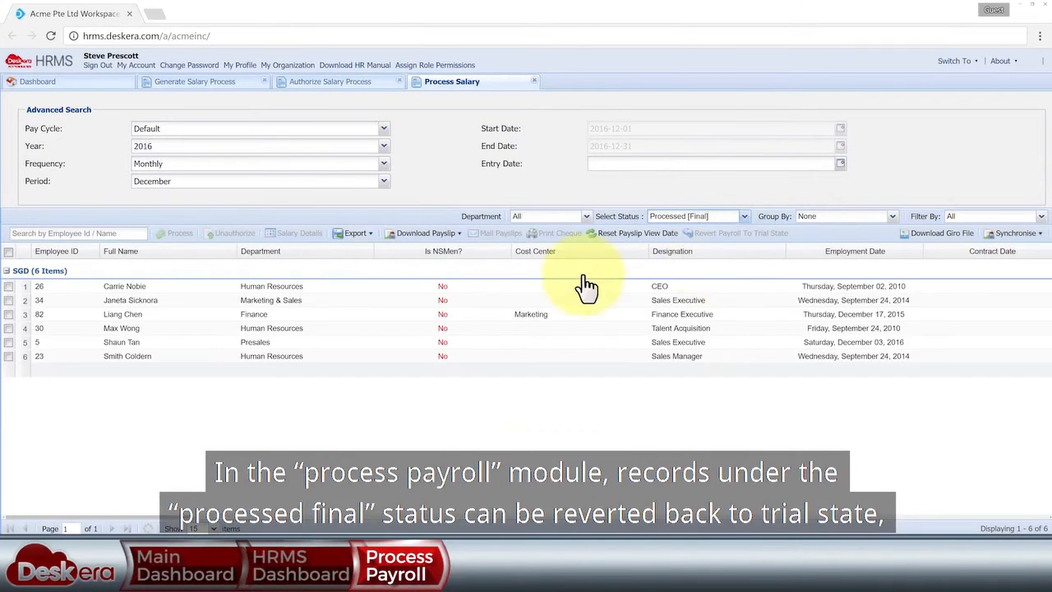
click(9, 342)
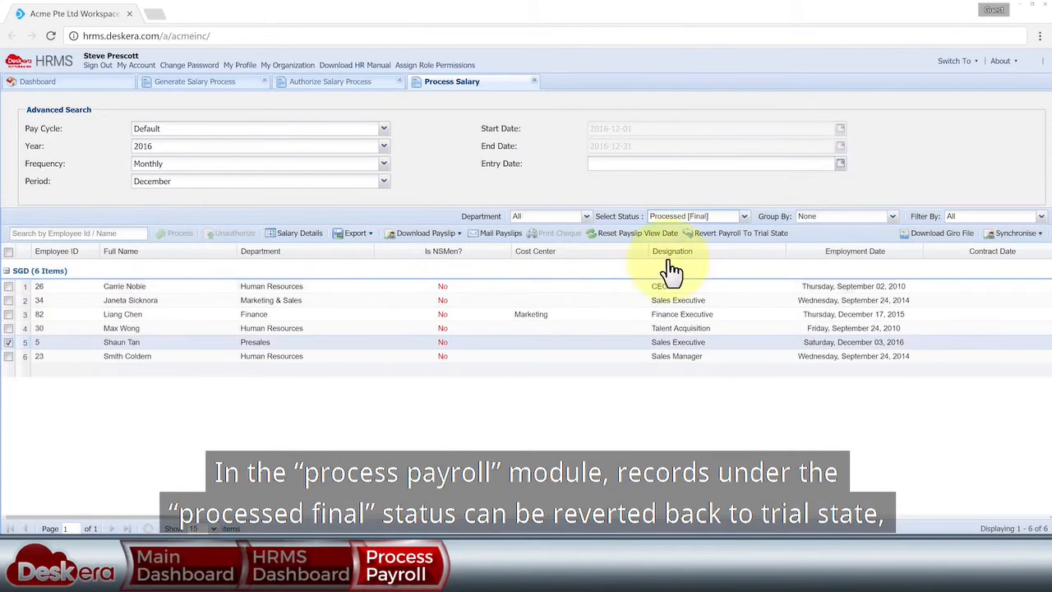
click(734, 233)
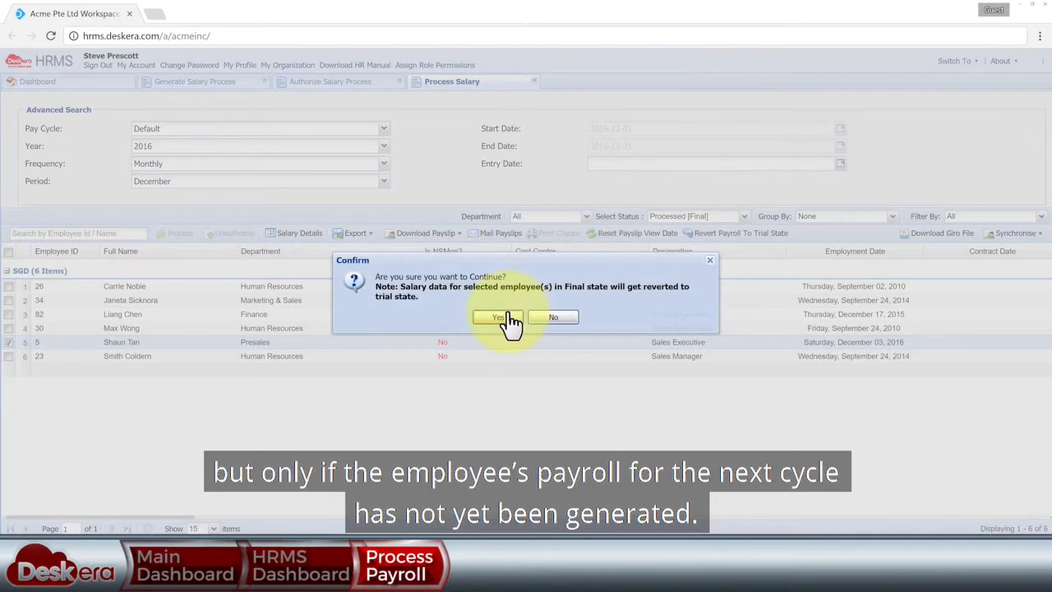
click(498, 317)
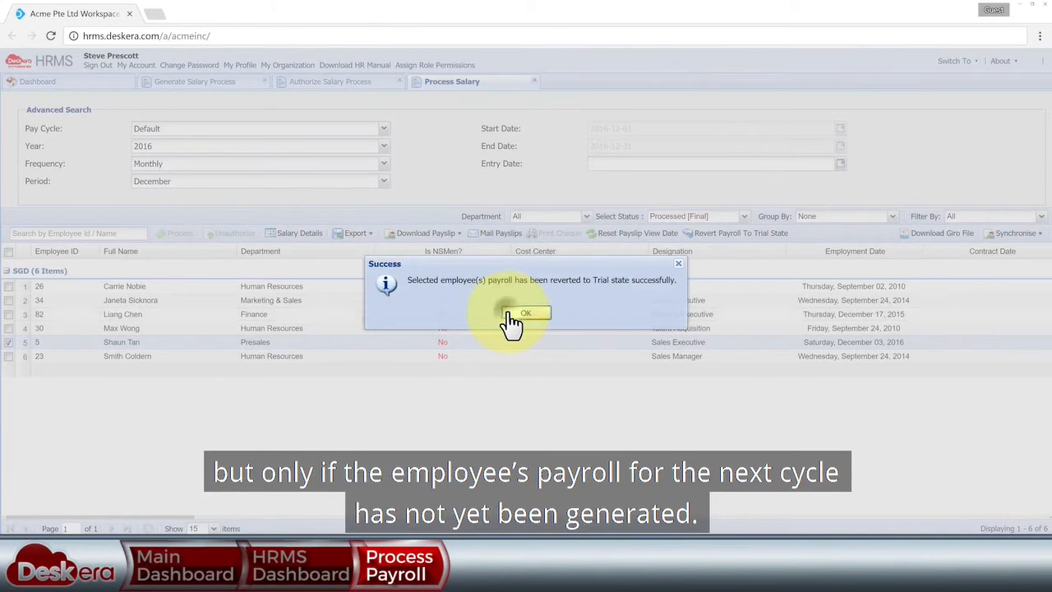
click(511, 317)
- Filter Processed [Trial] and unauthorize that employee's payroll
click(742, 218)
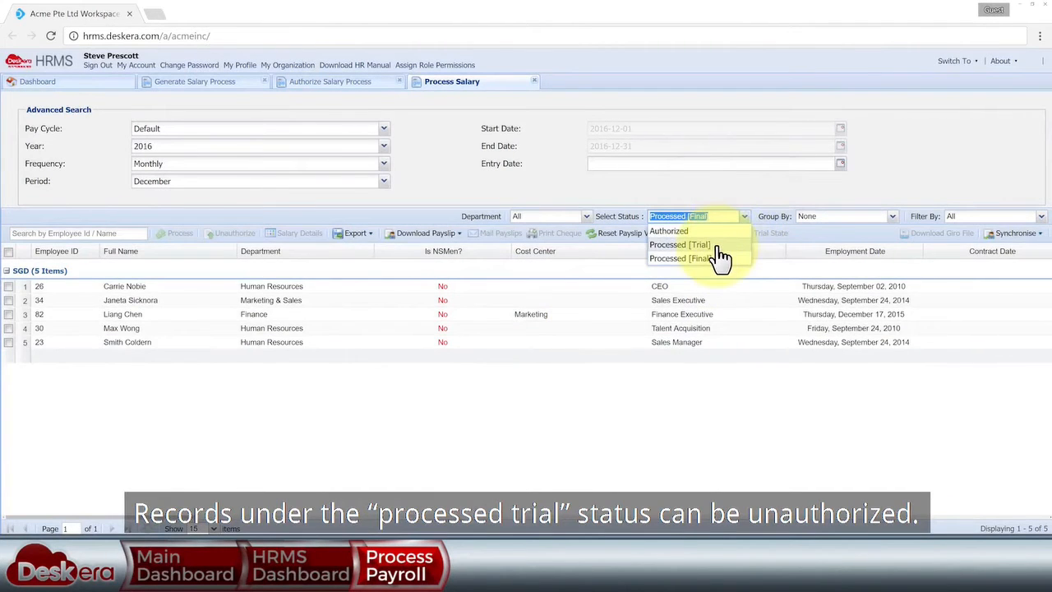
click(715, 244)
click(8, 286)
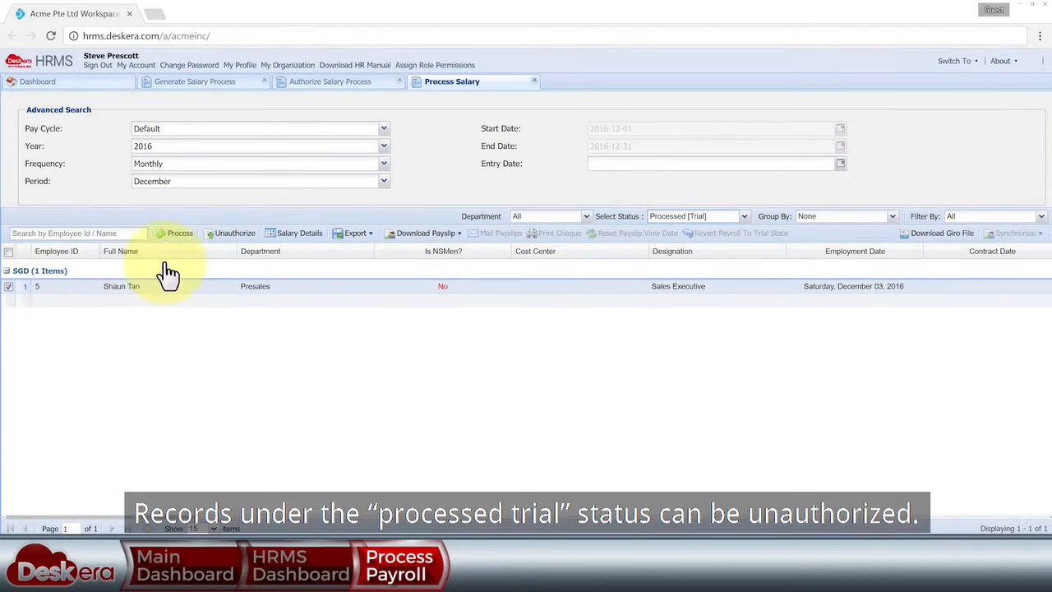
click(234, 237)
click(678, 452)
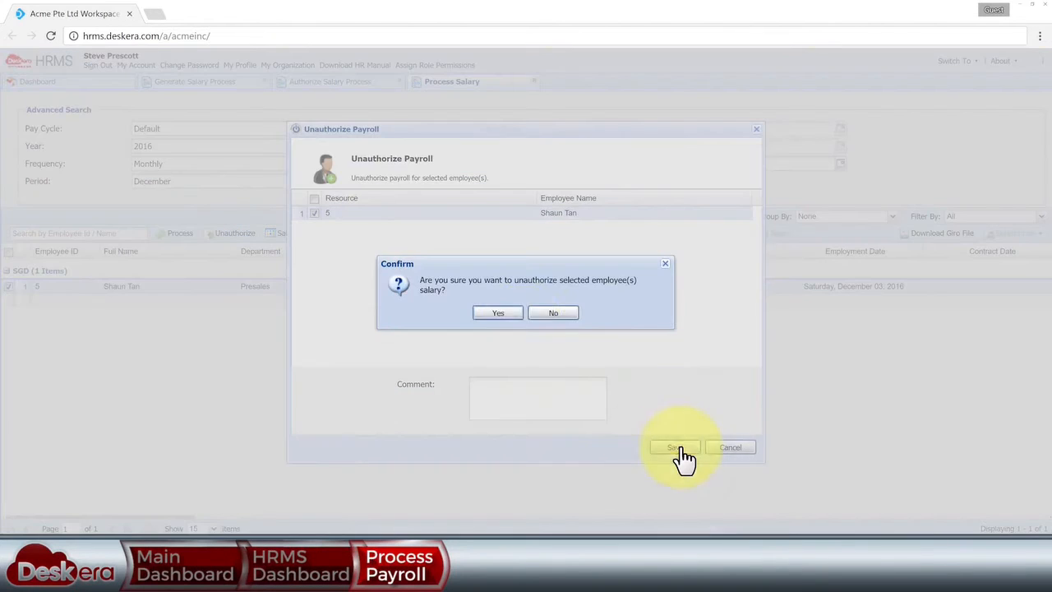
click(499, 313)
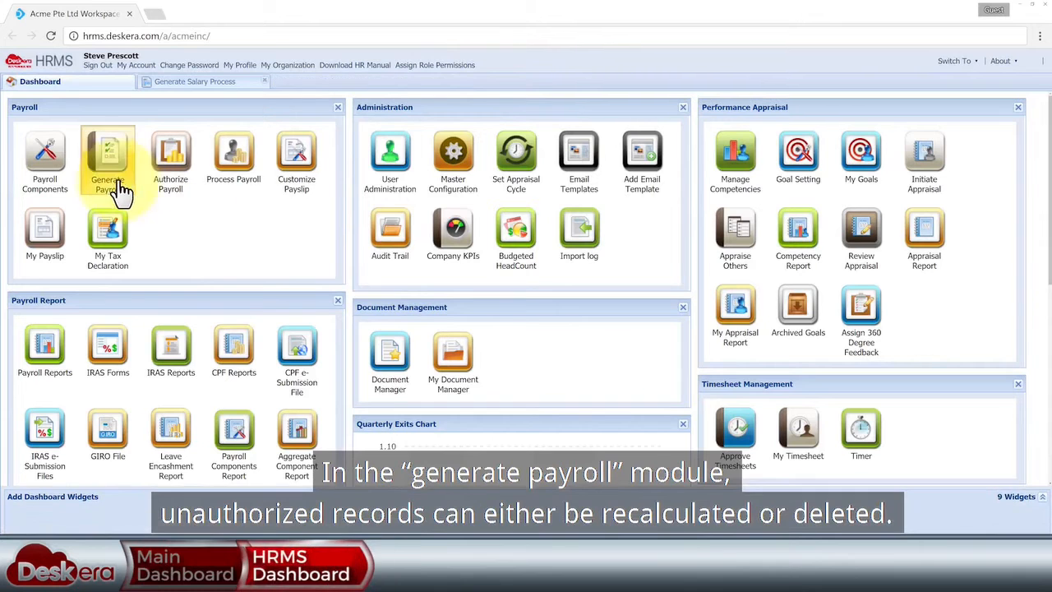
- In Generate Payroll, recalculate the employee's Unauthorized December payroll and submit unpaid leaves
click(113, 173)
click(743, 216)
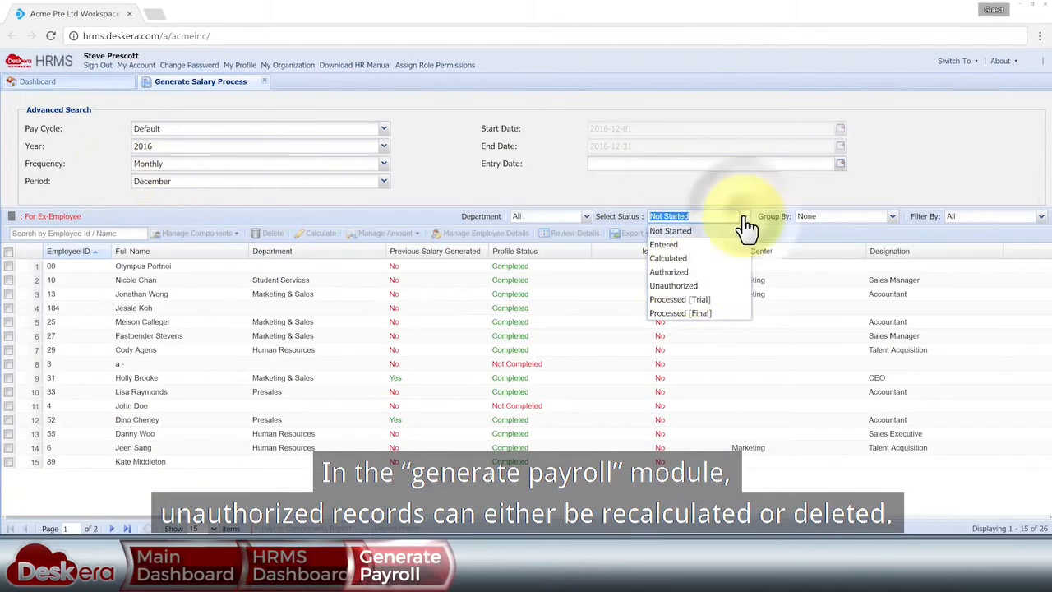
click(689, 279)
click(9, 266)
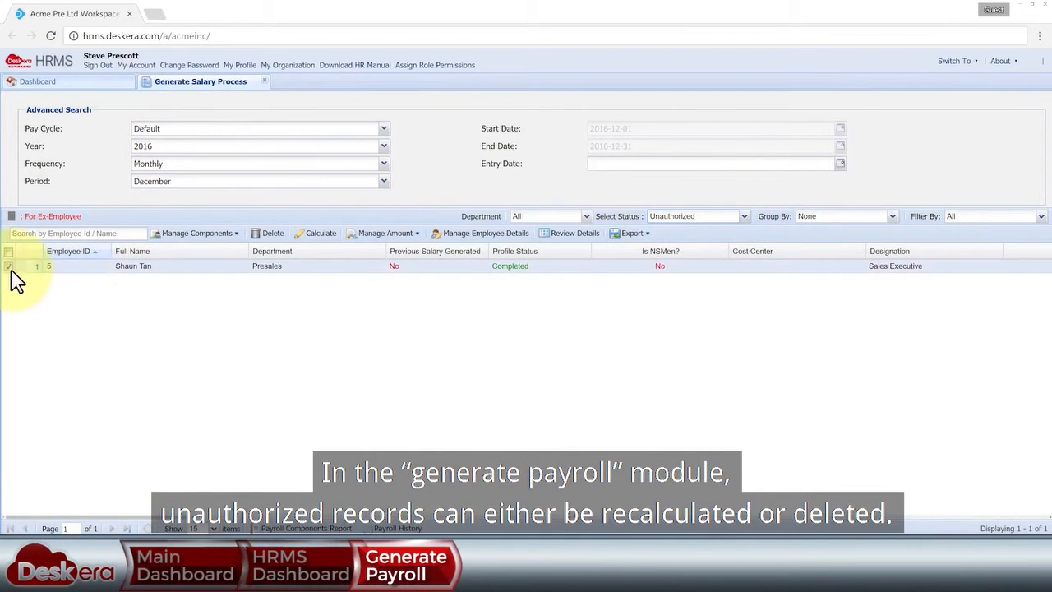
click(317, 235)
click(585, 408)
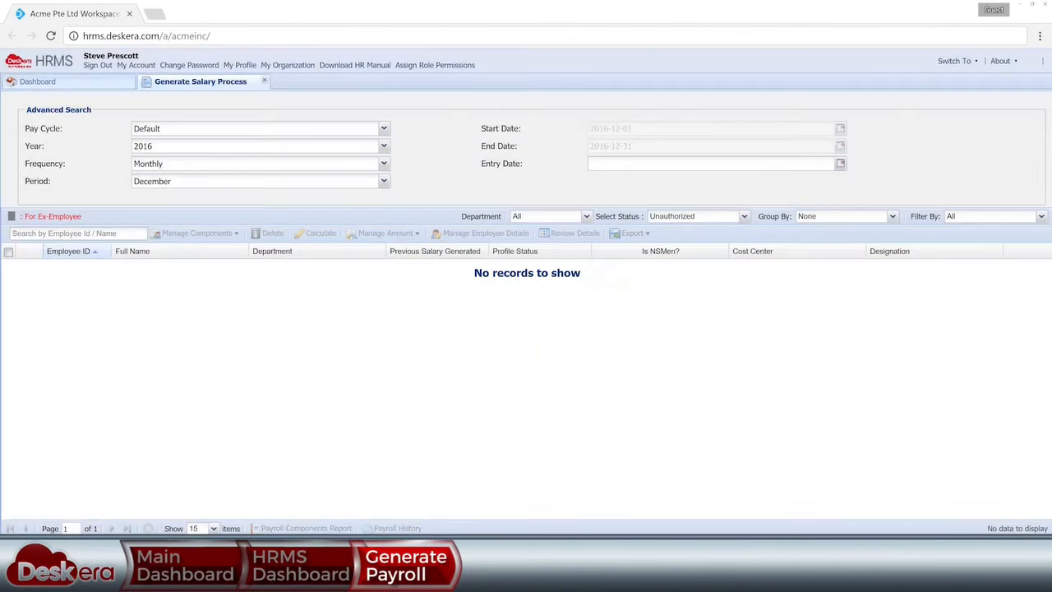
- Filter Calculated records and delete the employee's calculated salary
click(744, 216)
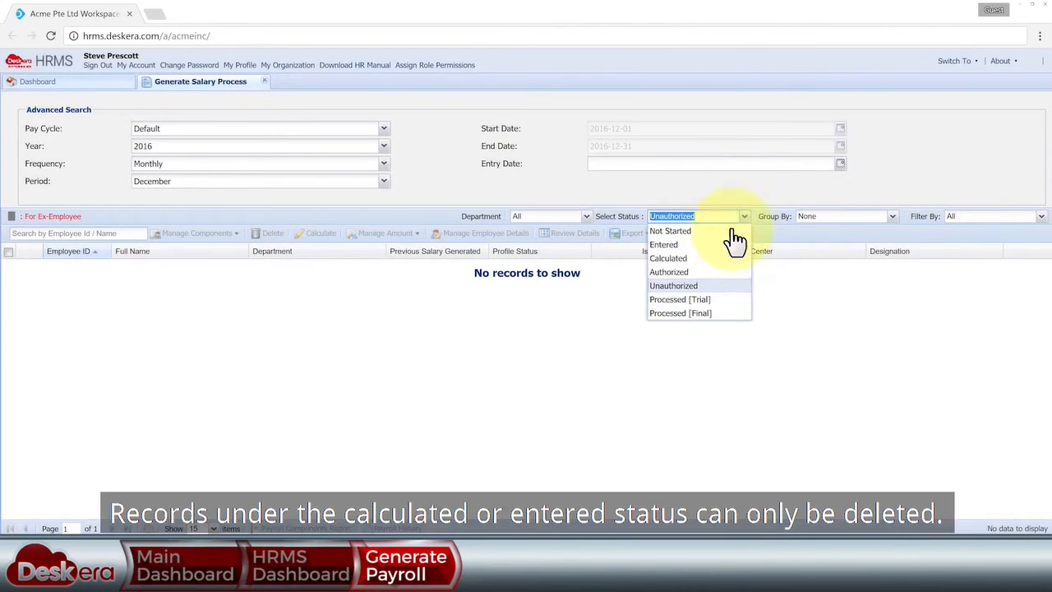
click(663, 258)
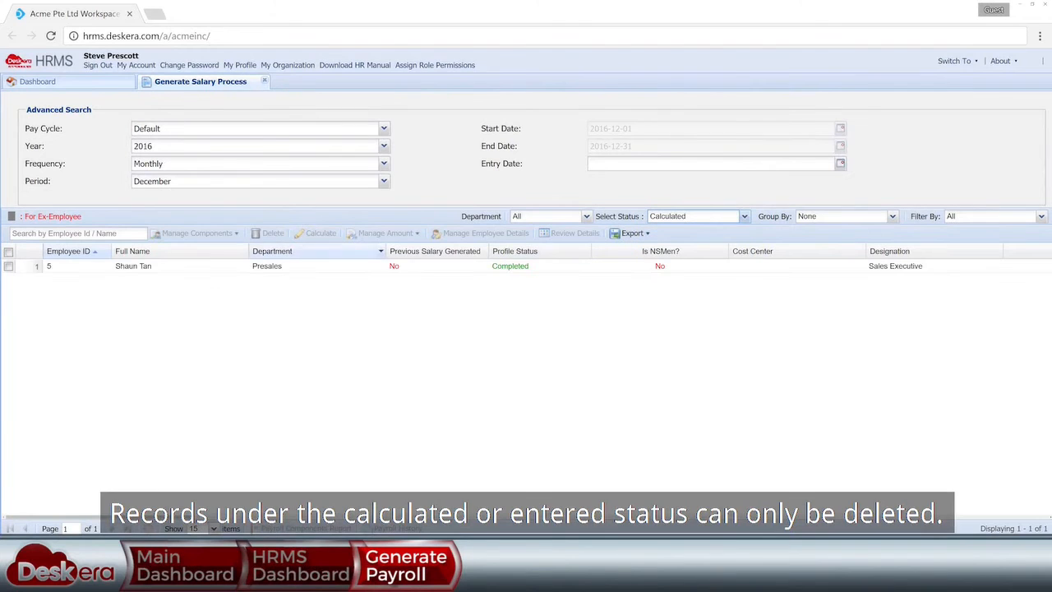
click(106, 263)
click(270, 233)
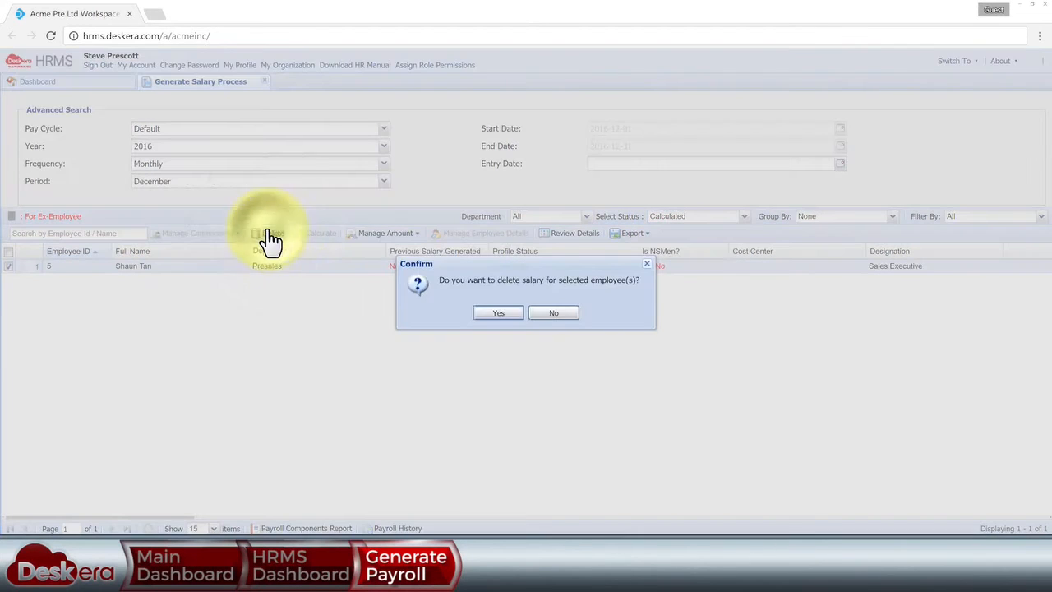
click(501, 313)
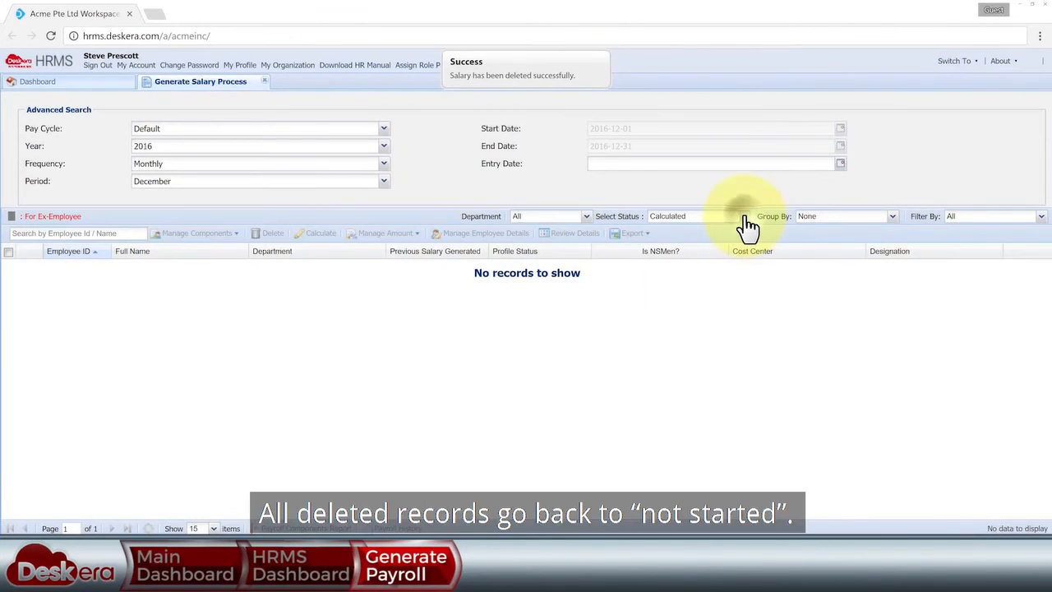
- Search the Not Started list for the employee by name, then close Generate Payroll
click(743, 217)
click(723, 233)
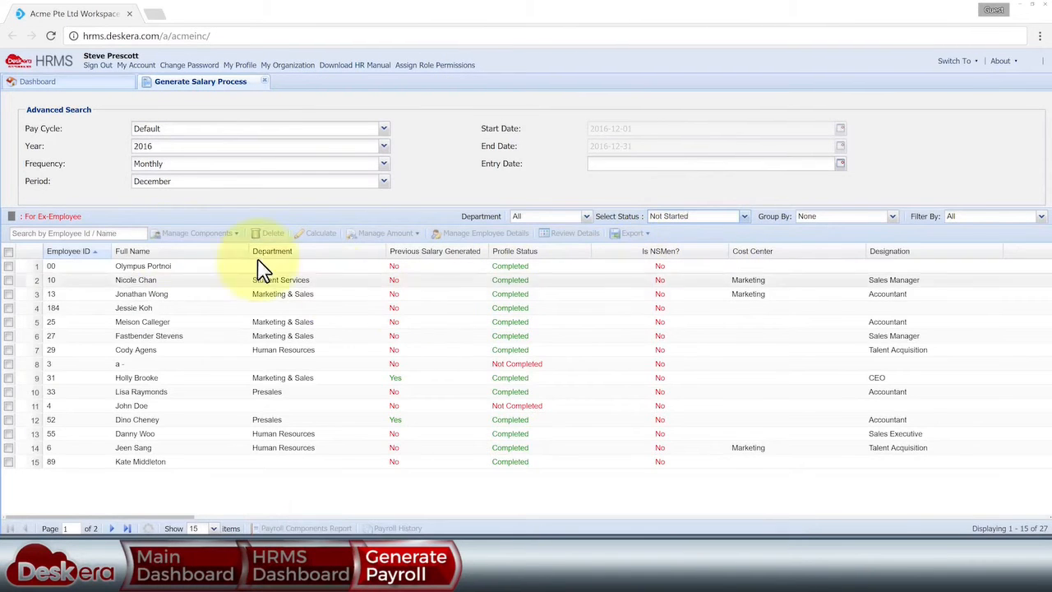
click(104, 234)
text(shaun)
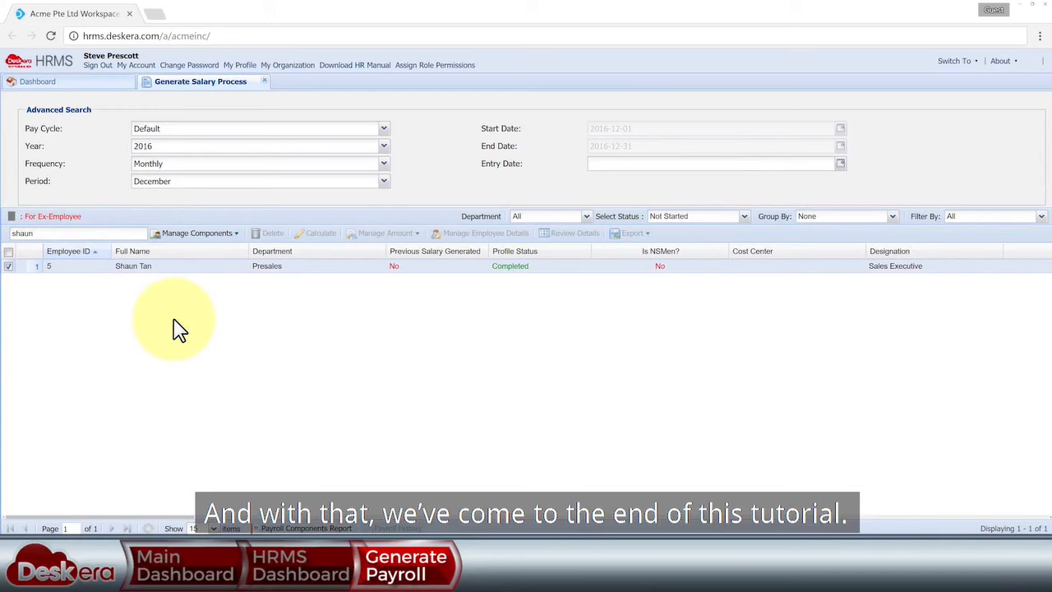
click(264, 80)
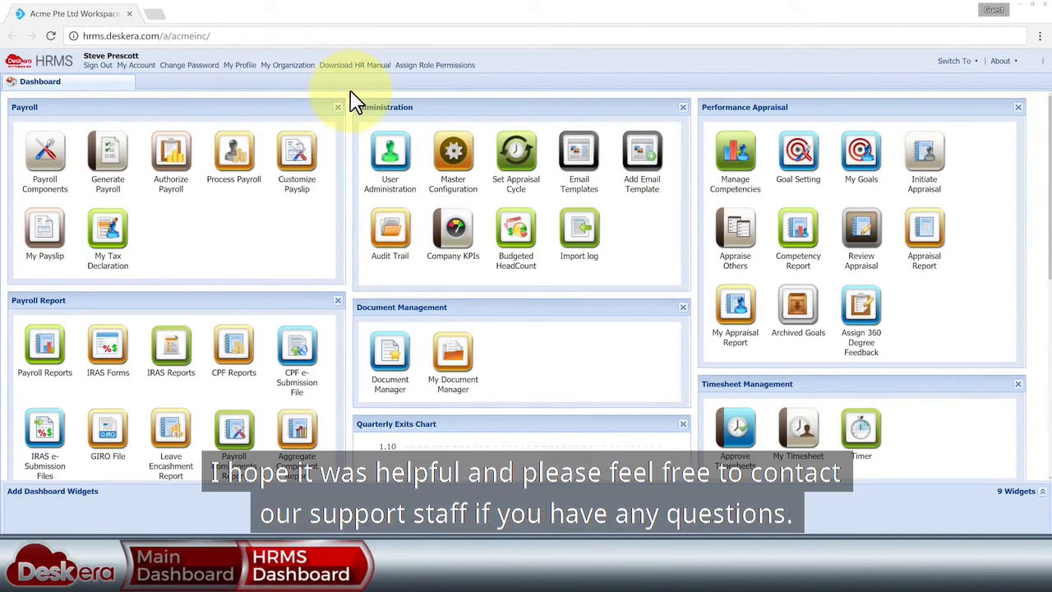